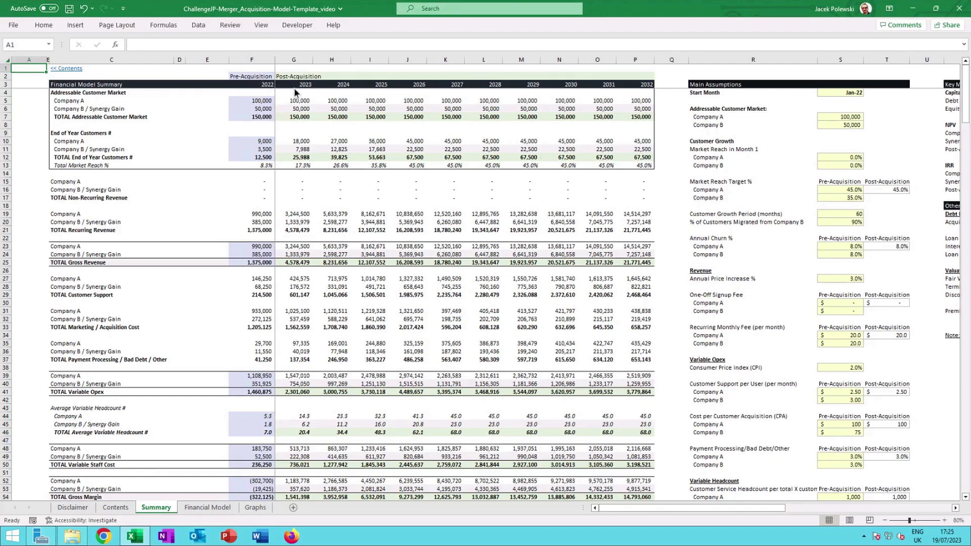
Zoom into the Summary sheet and examine the formulas behind the recurring and gross revenue rows for both companies.
left_click(944, 521)
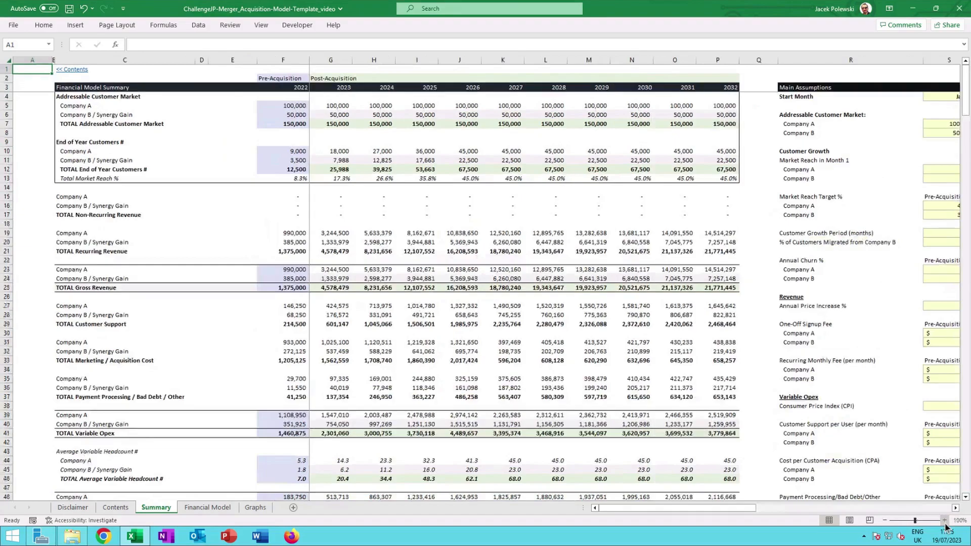
left_click(944, 521)
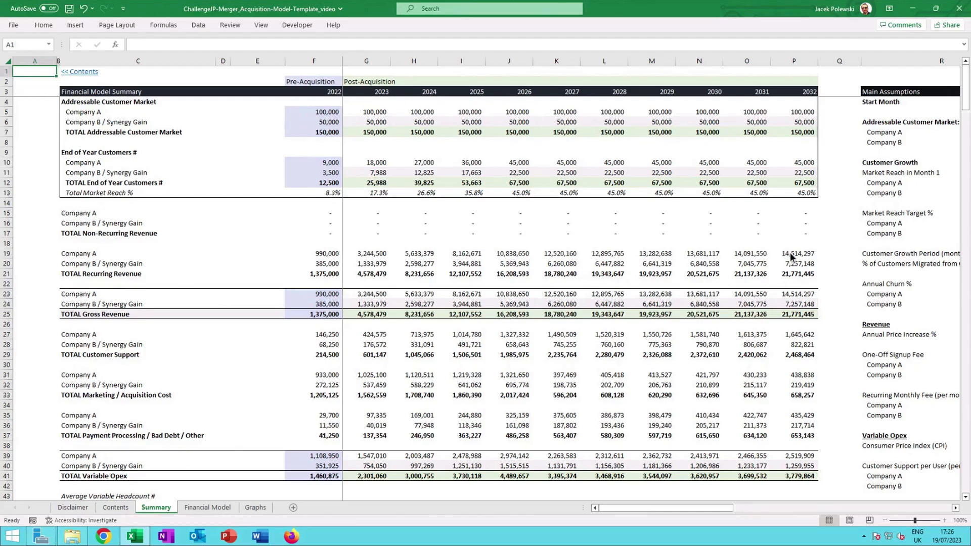
left_click(331, 268)
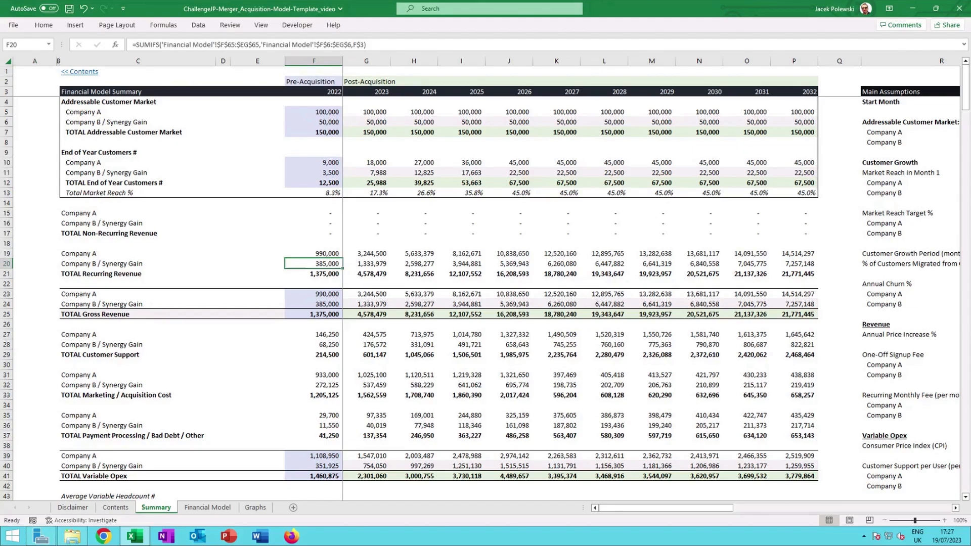
left_click(365, 266)
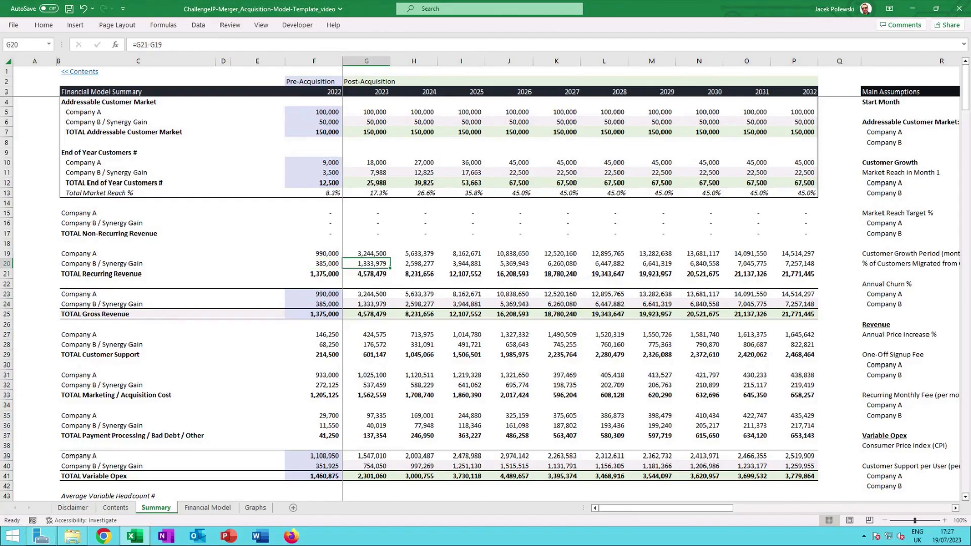
left_click(380, 254)
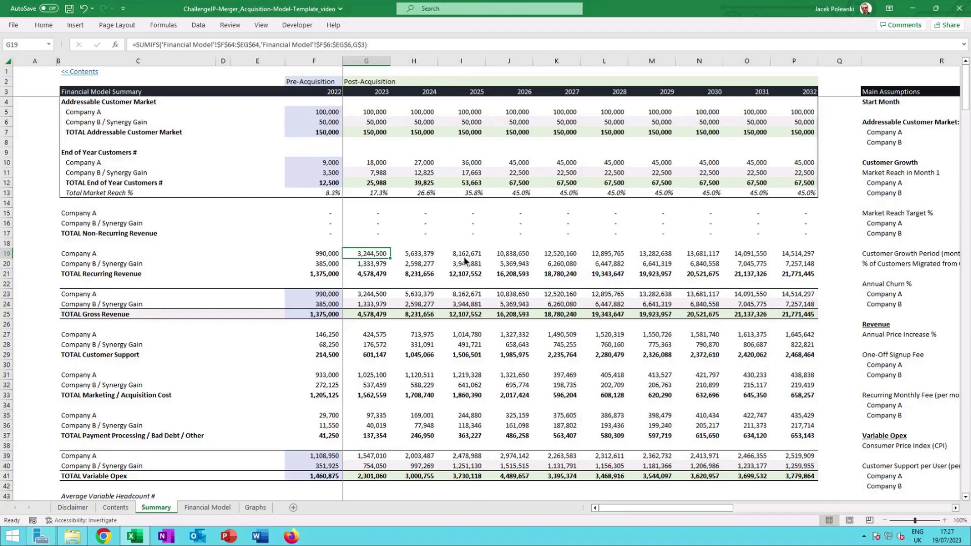
left_click(378, 267)
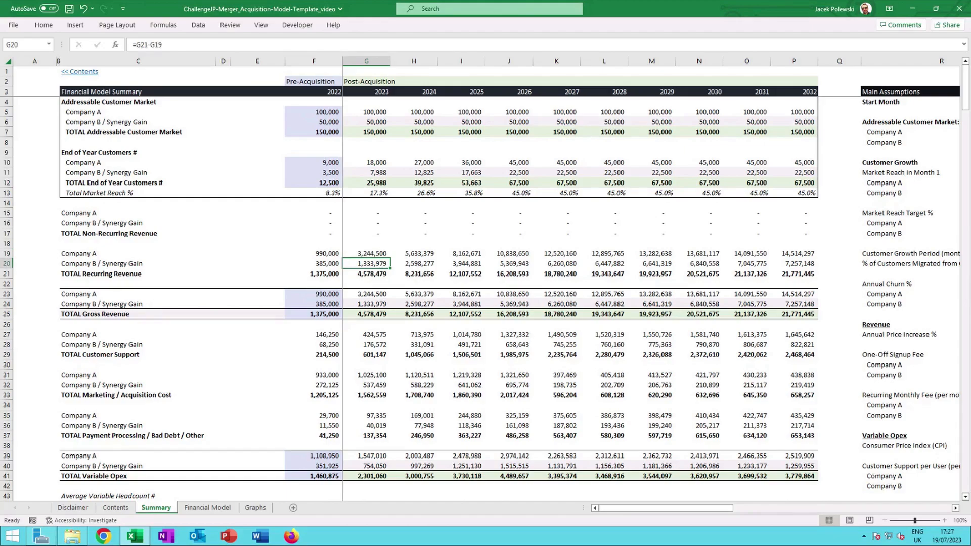
left_click(372, 274)
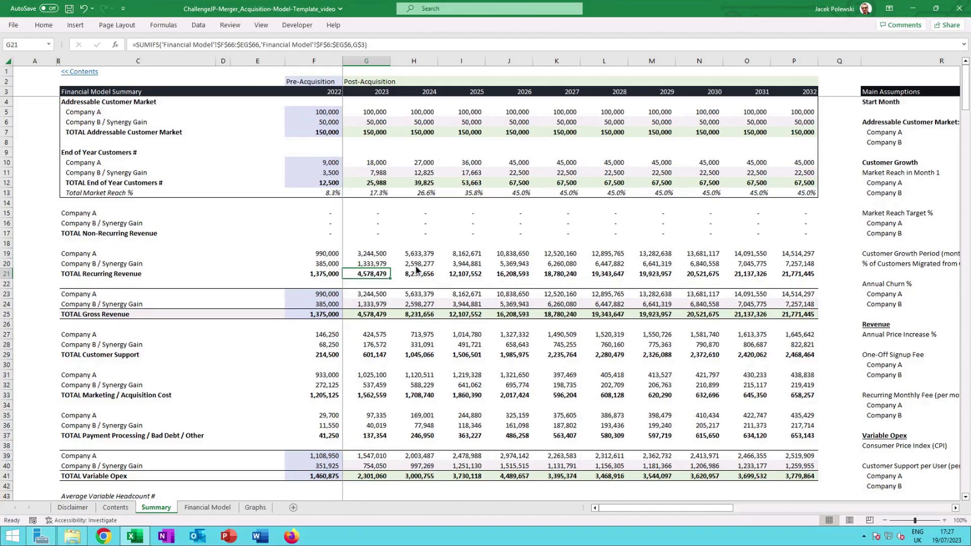
key("Down")
key("Down")
key("Down")
key("Down")
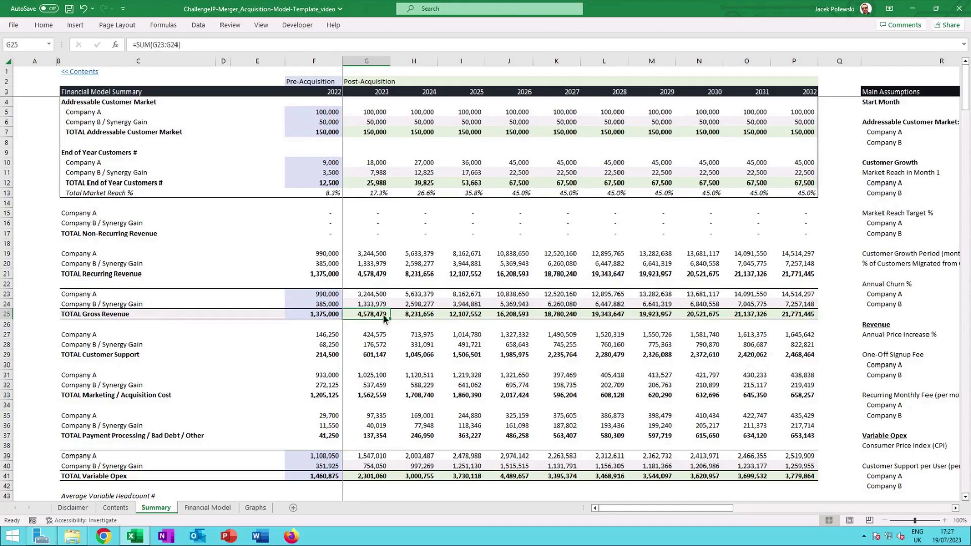
Examine the customer support cost formulas for Company A and Company B / Synergy Gain.
scroll(384, 317, "down", 1)
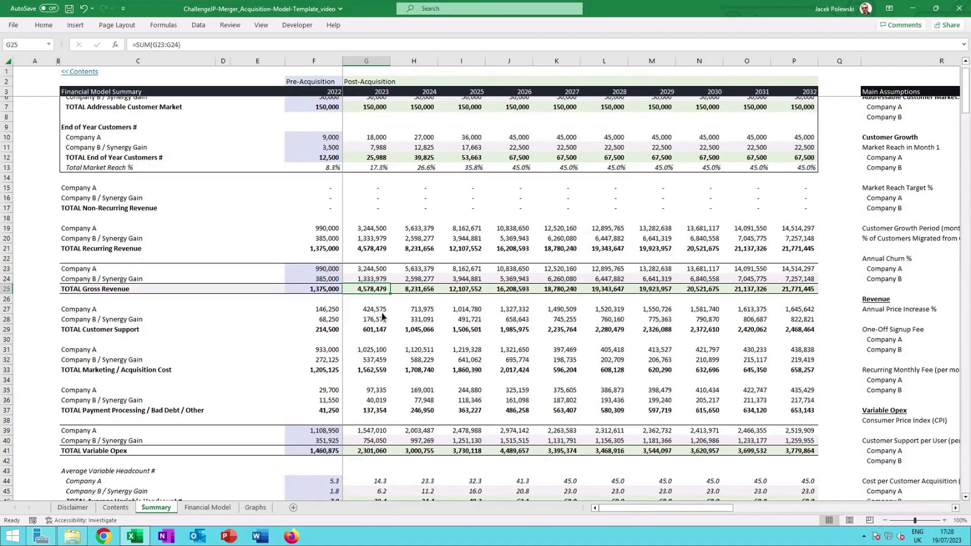
scroll(381, 311, "down", 3)
scroll(379, 299, "up", 1)
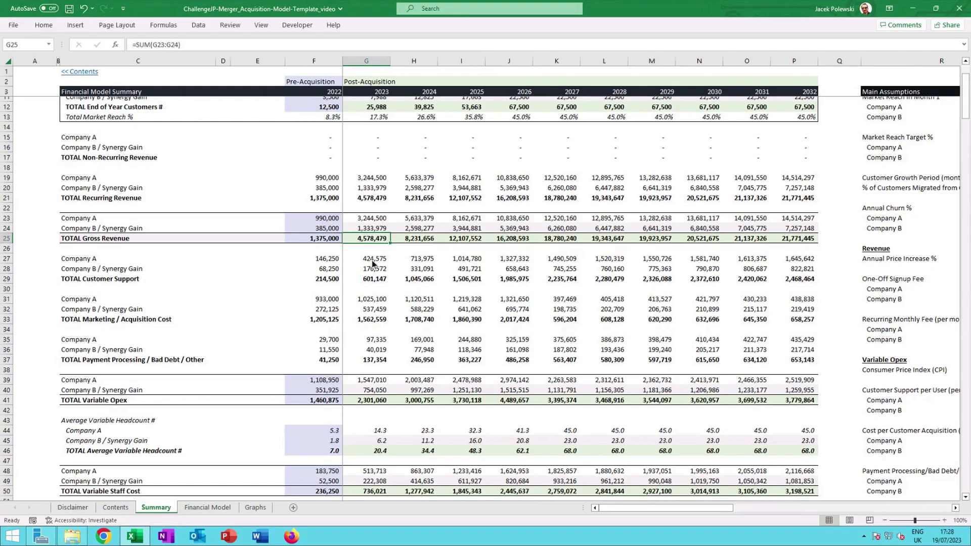
key("Down")
key("Down")
key("Down")
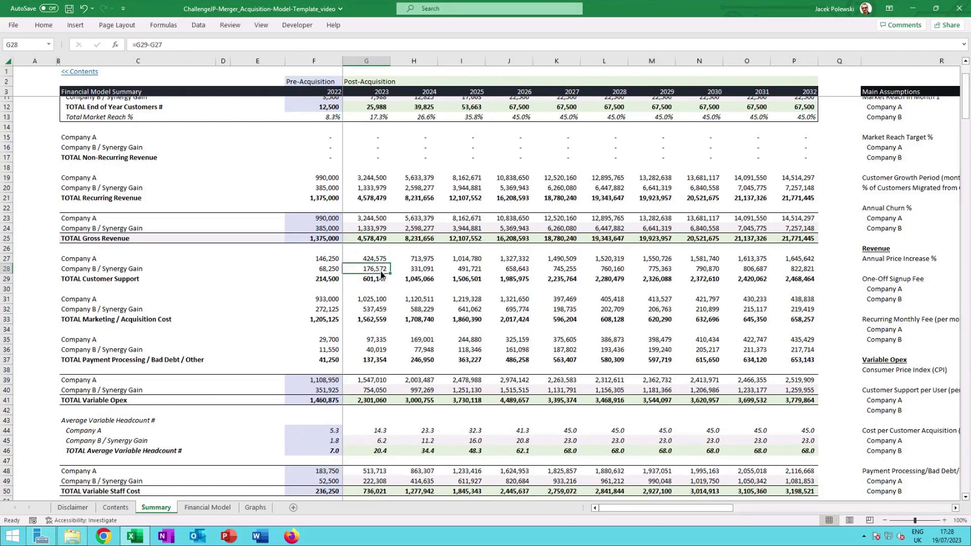
left_click(326, 272)
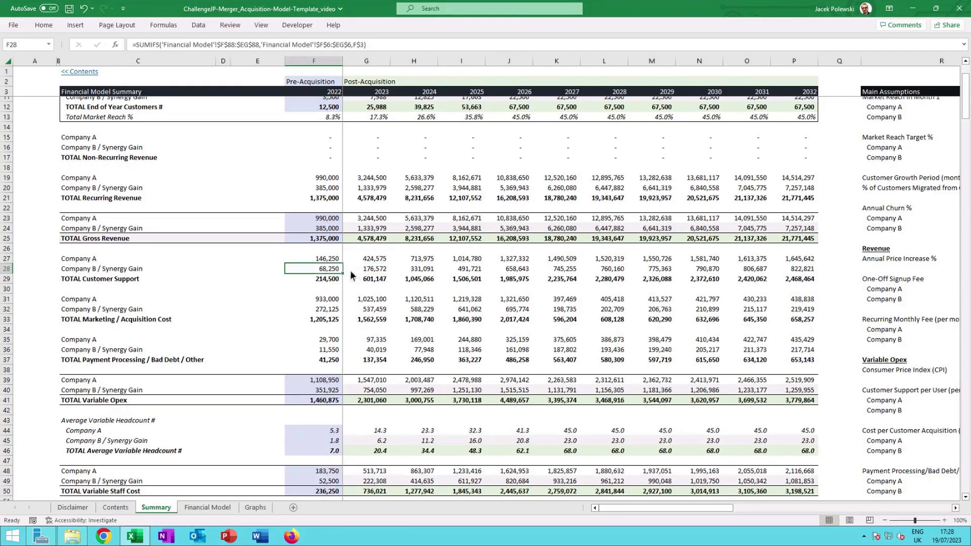
left_click(367, 281)
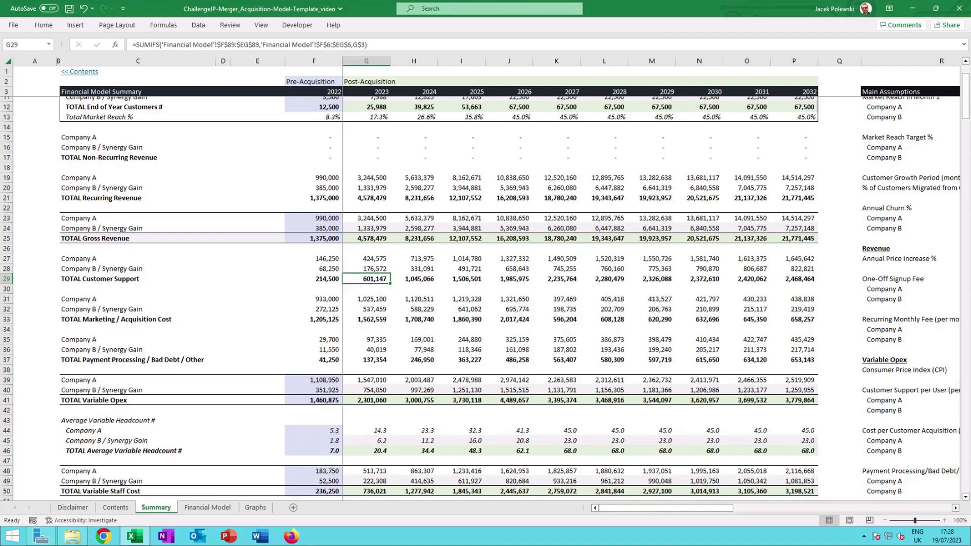
Review the summary's variable opex, gross margin, central staff, EBITDA, capex, tax and cash flow sections.
scroll(378, 317, "down", 2)
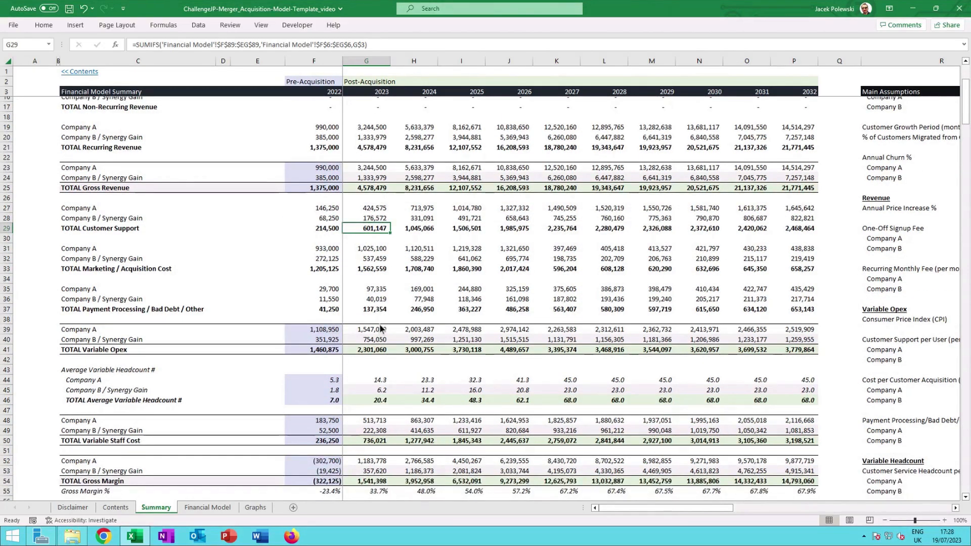
scroll(379, 323, "down", 3)
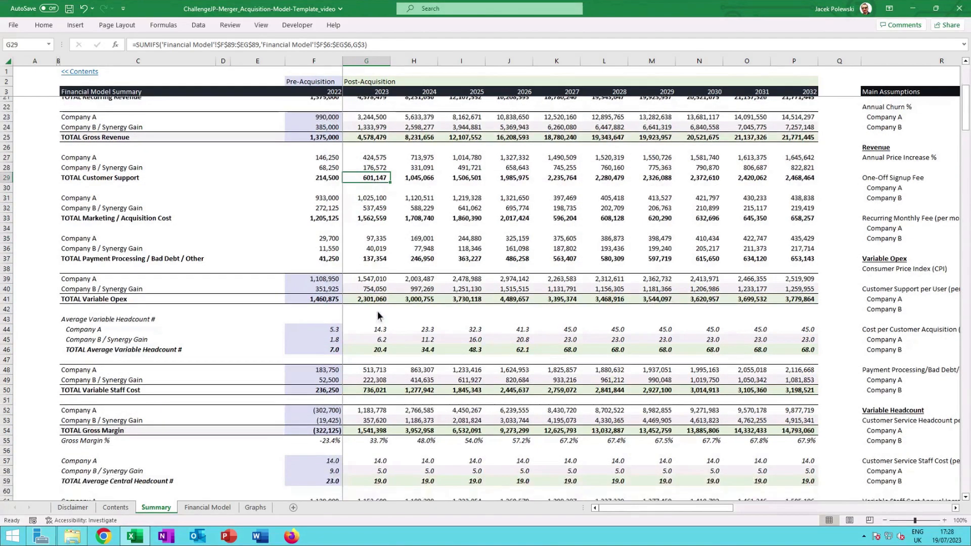
scroll(378, 314, "down", 1)
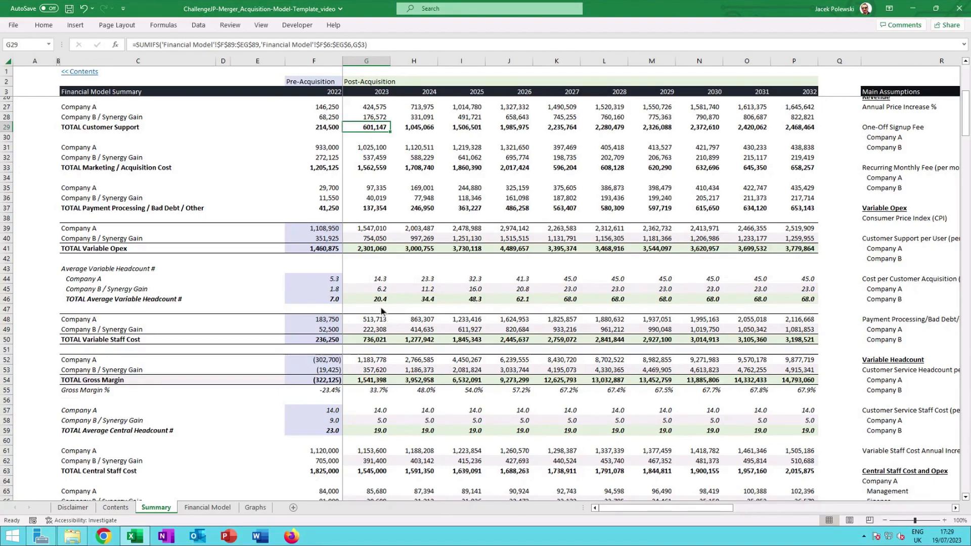
scroll(384, 312, "down", 2)
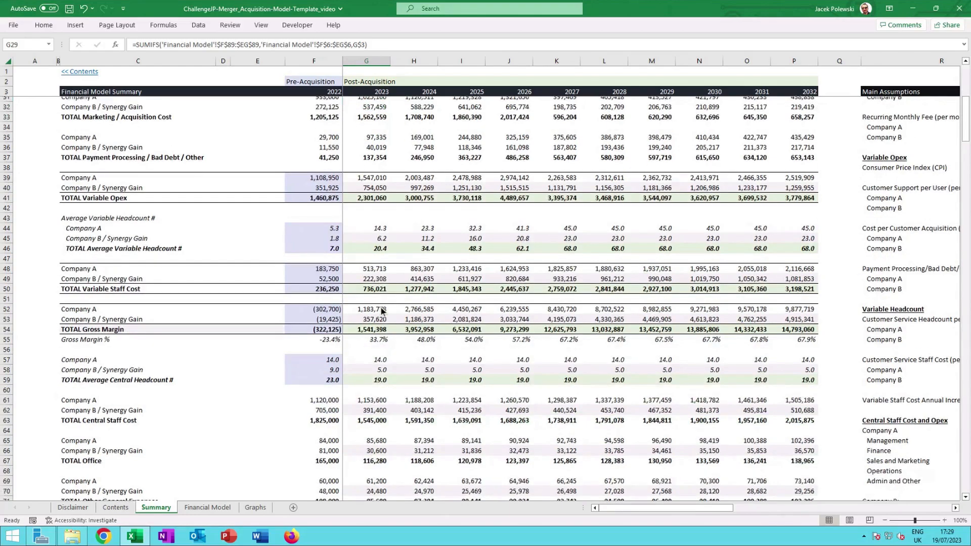
scroll(387, 313, "down", 3)
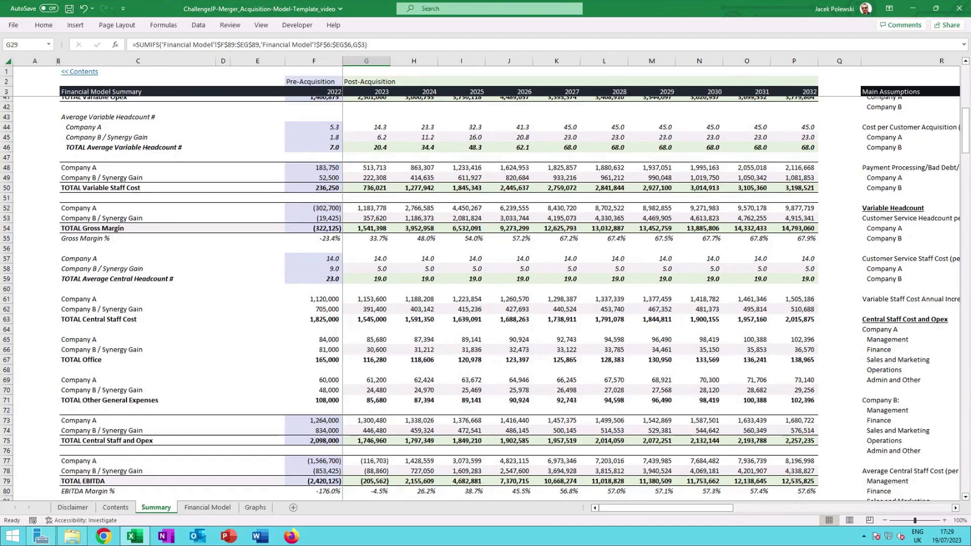
scroll(389, 300, "down", 2)
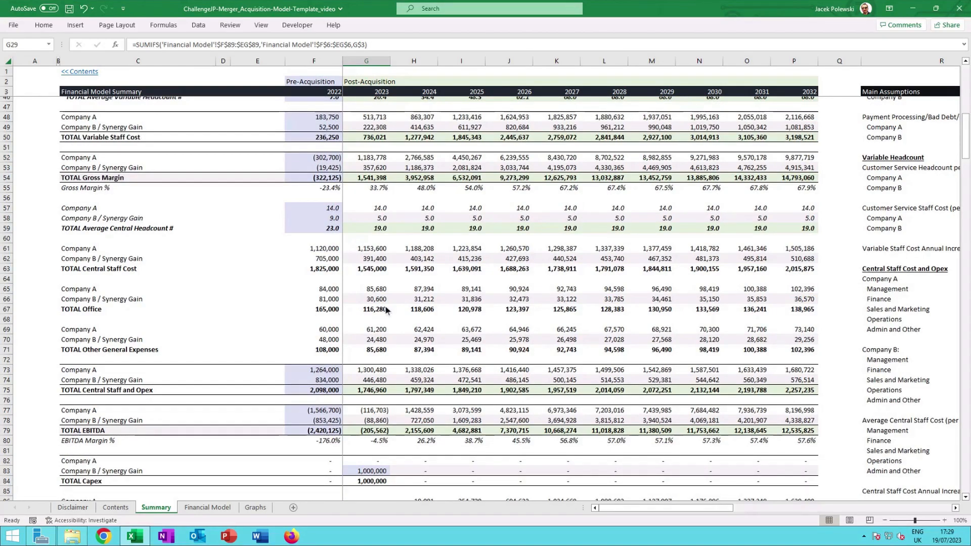
scroll(385, 308, "down", 2)
scroll(385, 306, "down", 2)
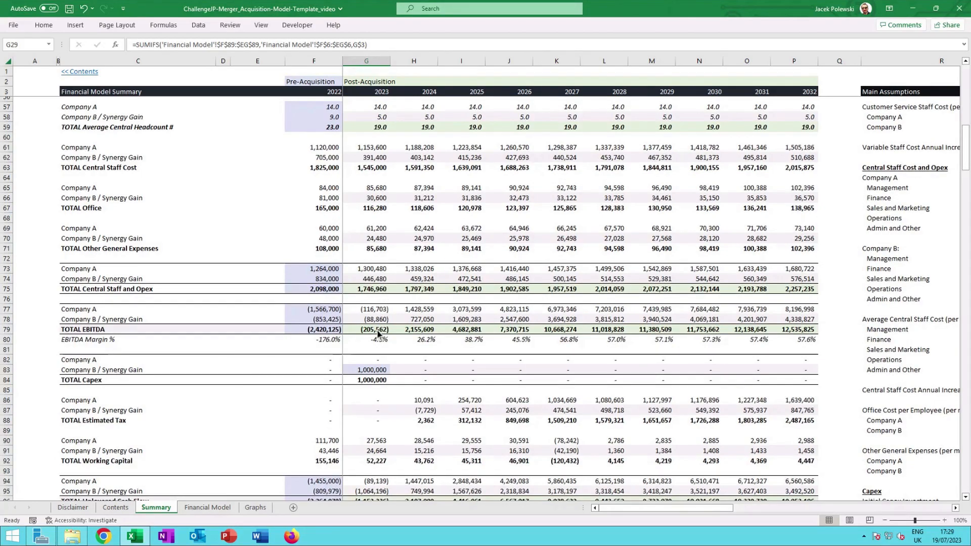
scroll(377, 333, "down", 2)
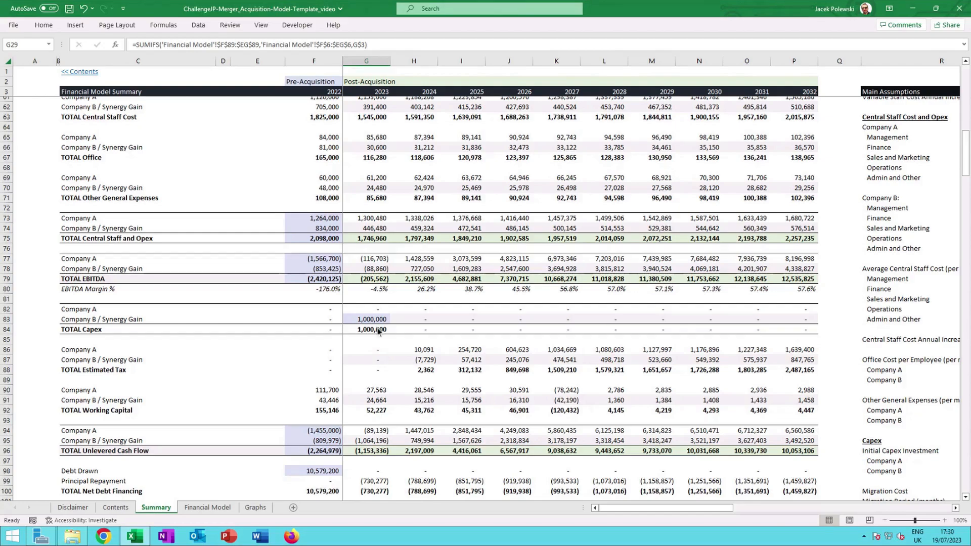
scroll(377, 326, "down", 1)
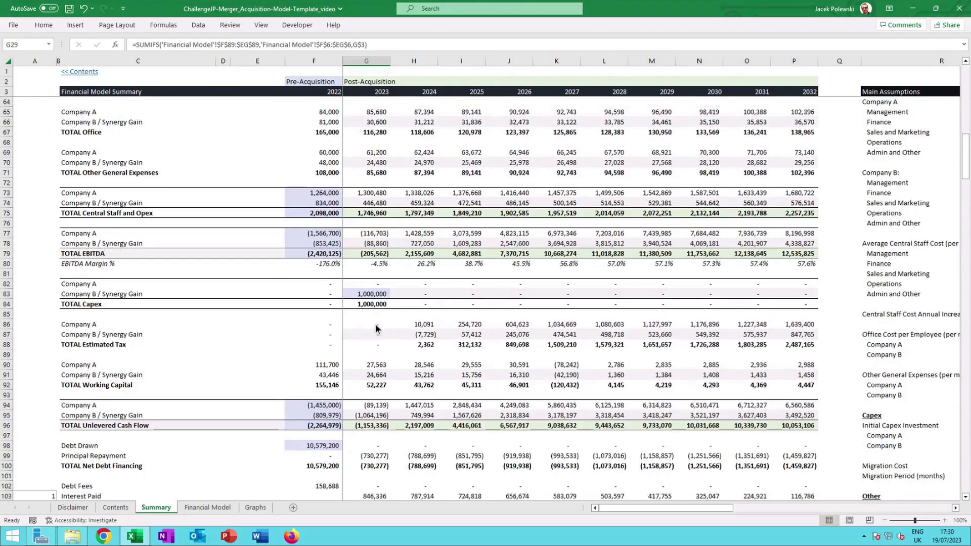
scroll(377, 330, "down", 2)
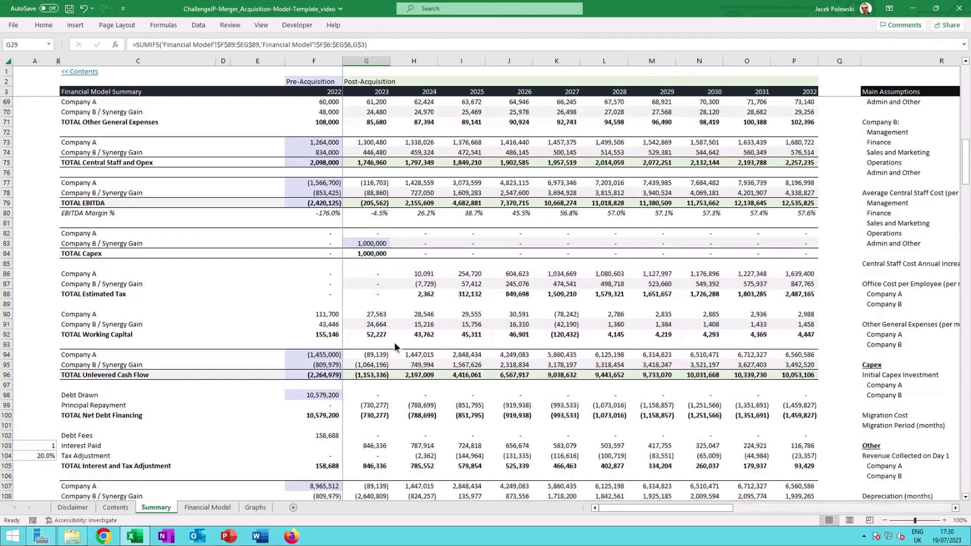
scroll(393, 342, "down", 3)
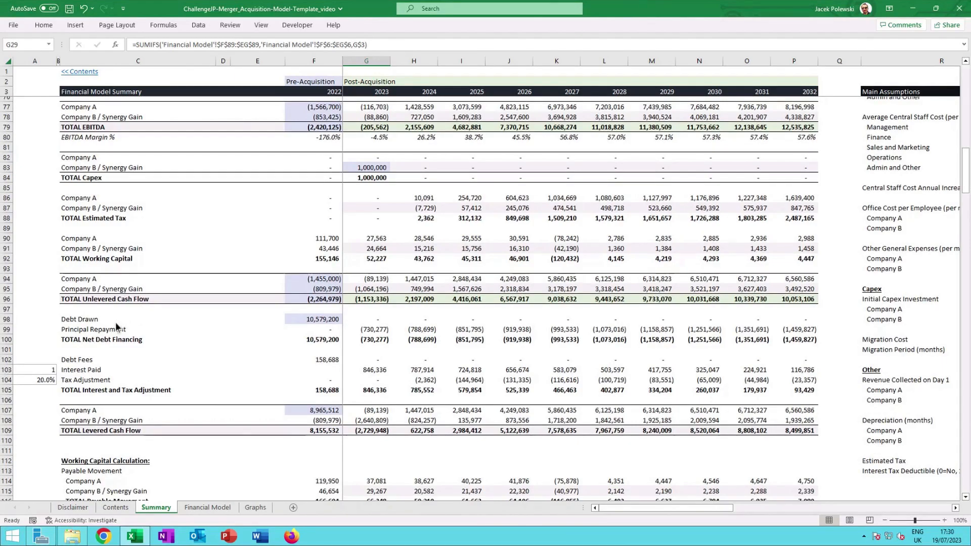
Inspect the Debt Drawn formula and the working capital calculation section.
left_click(317, 321)
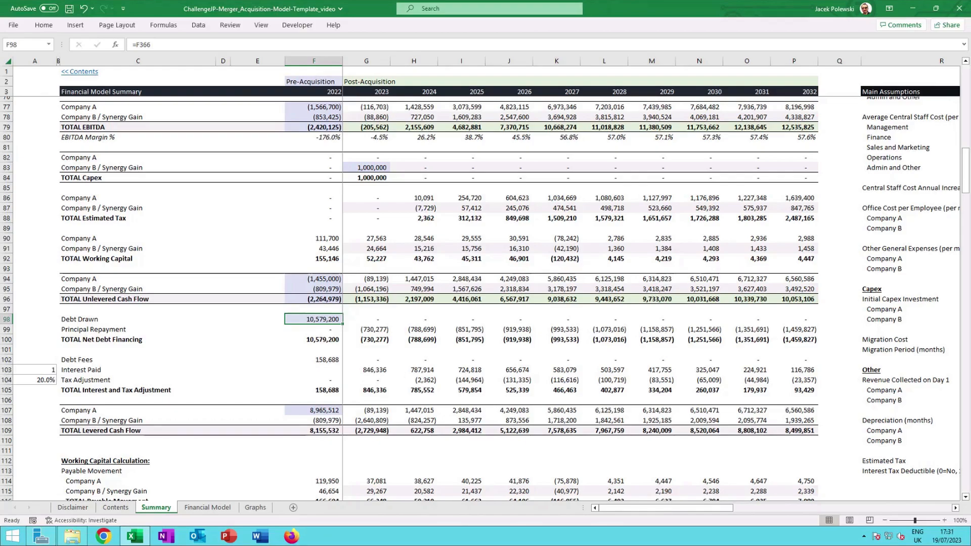
scroll(386, 384, "down", 2)
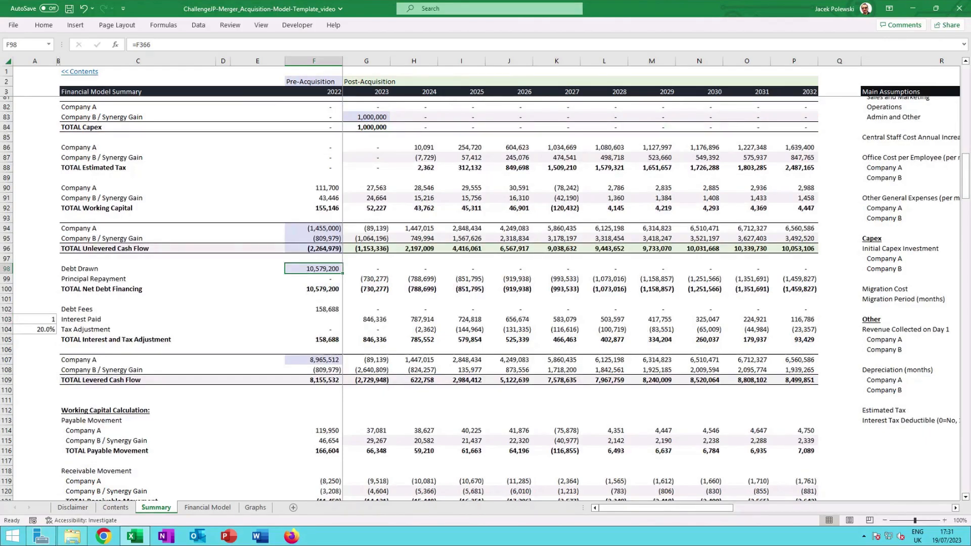
scroll(381, 379, "down", 4)
scroll(375, 281, "down", 4)
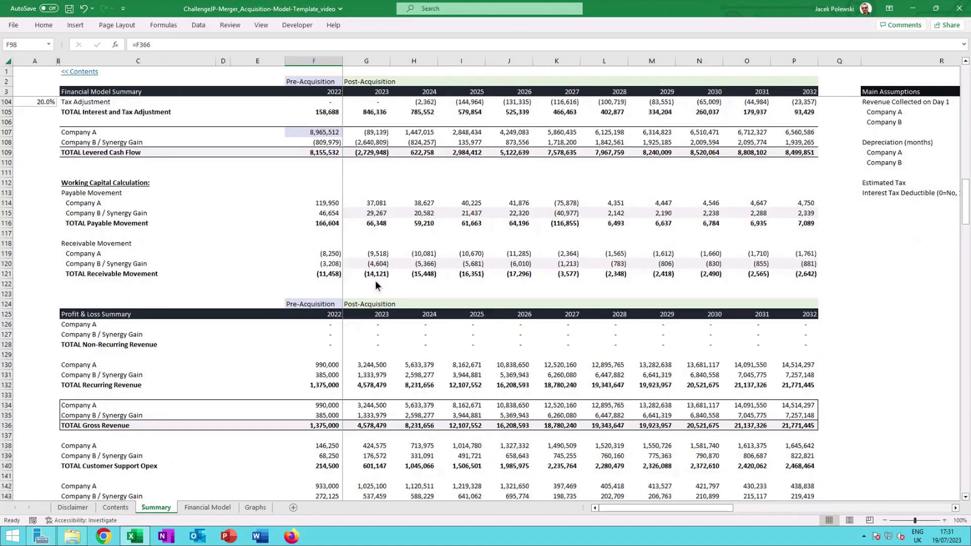
scroll(375, 280, "down", 4)
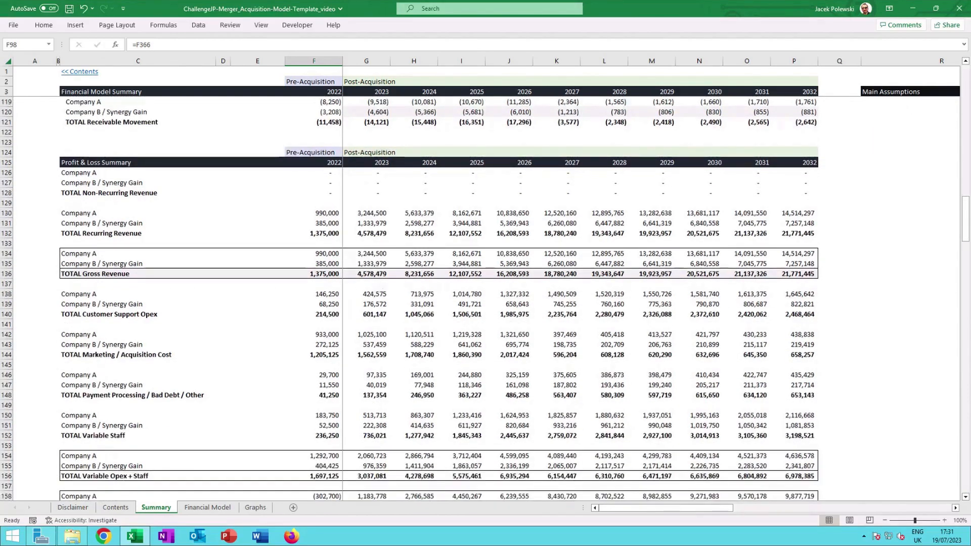
scroll(375, 280, "down", 1)
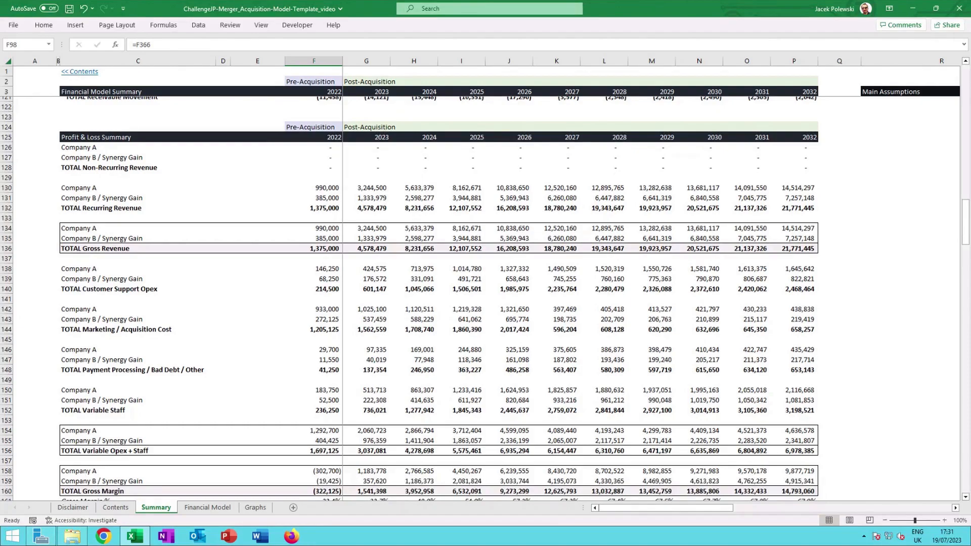
Review the profit and loss summary, cash flow statement and balance sheet sections of the summary.
scroll(380, 198, "down", 7)
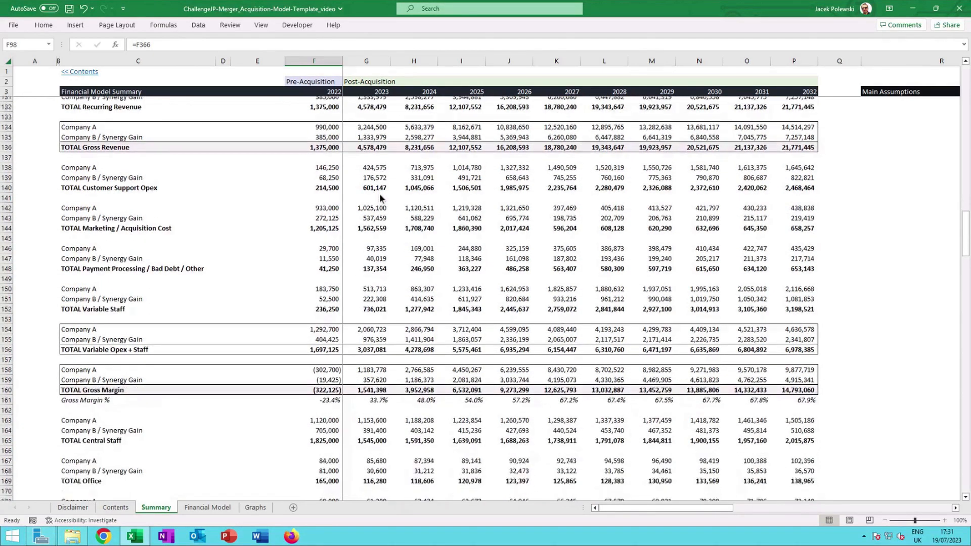
scroll(380, 197, "down", 5)
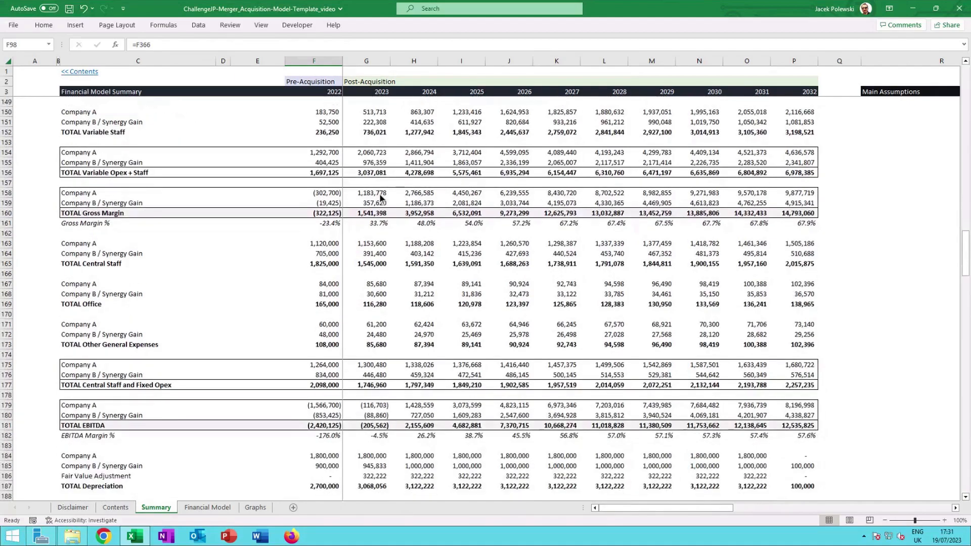
scroll(379, 193, "down", 3)
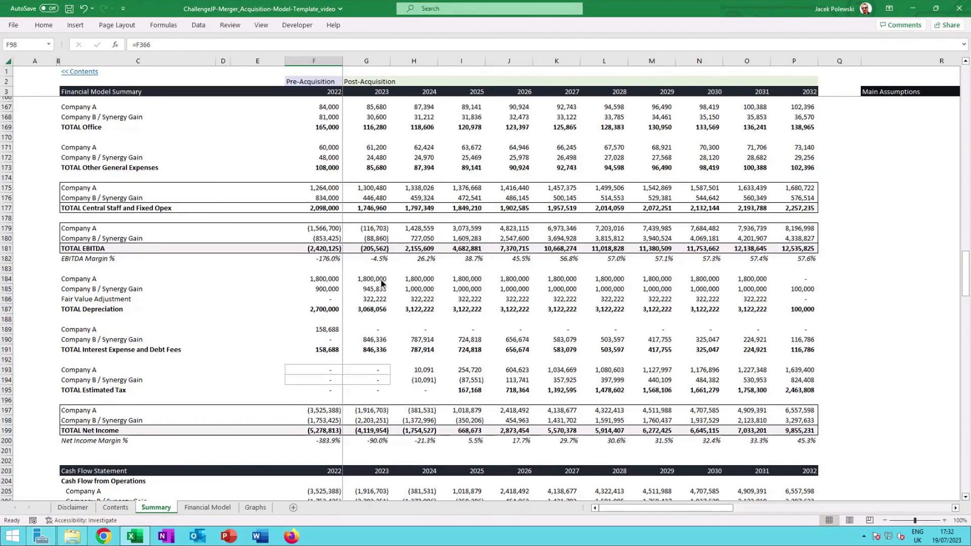
scroll(381, 283, "down", 8)
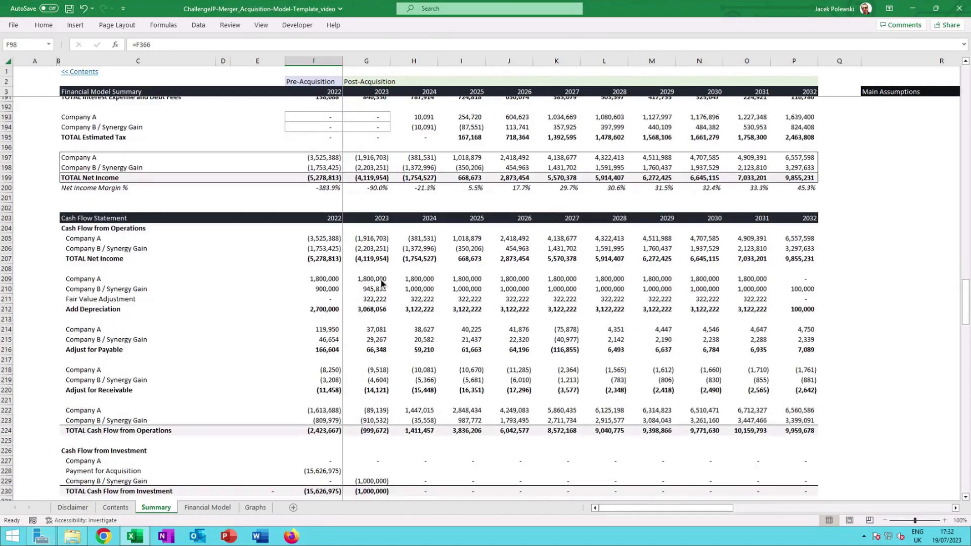
scroll(382, 283, "down", 5)
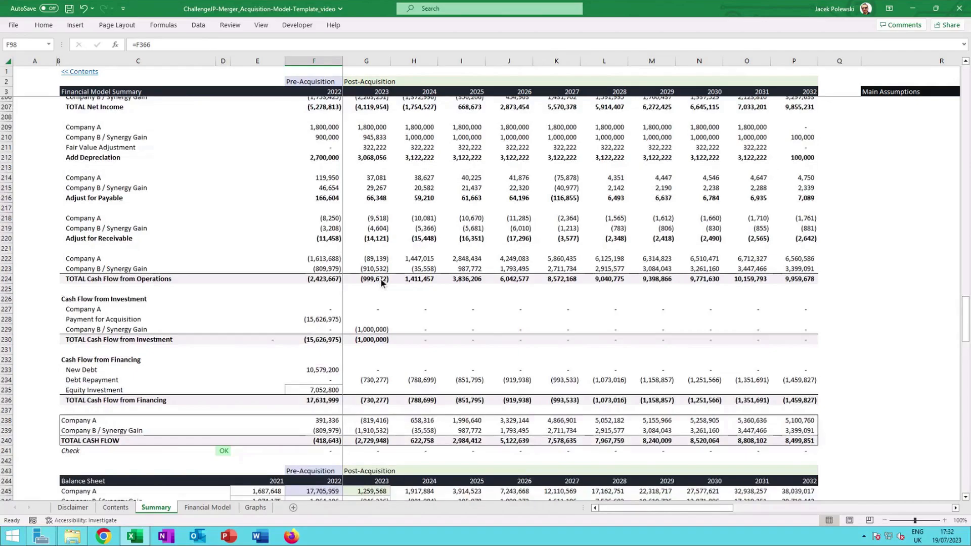
scroll(380, 279, "down", 7)
scroll(381, 282, "down", 5)
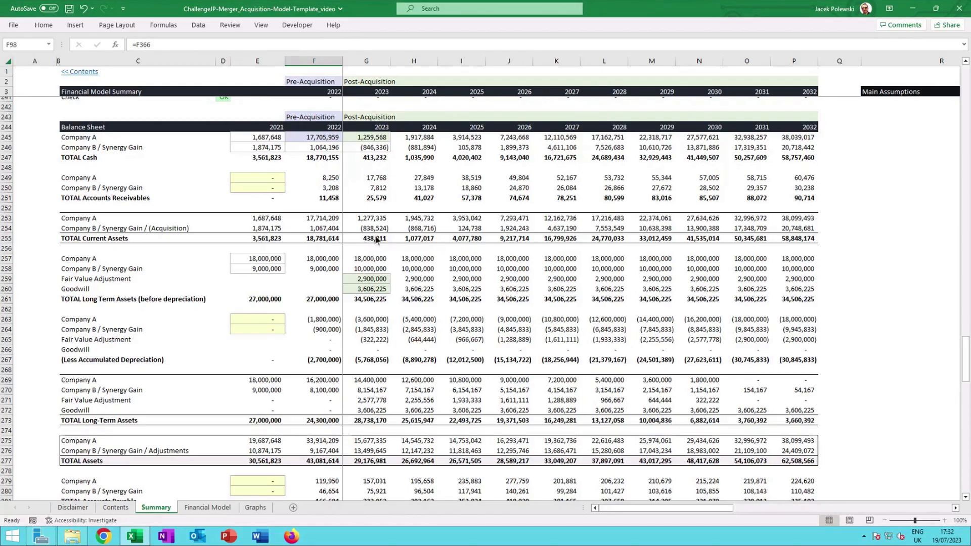
Review the balance sheet's liabilities, long-term debt, retained earnings and owner's equity sections of the summary.
scroll(374, 249, "down", 7)
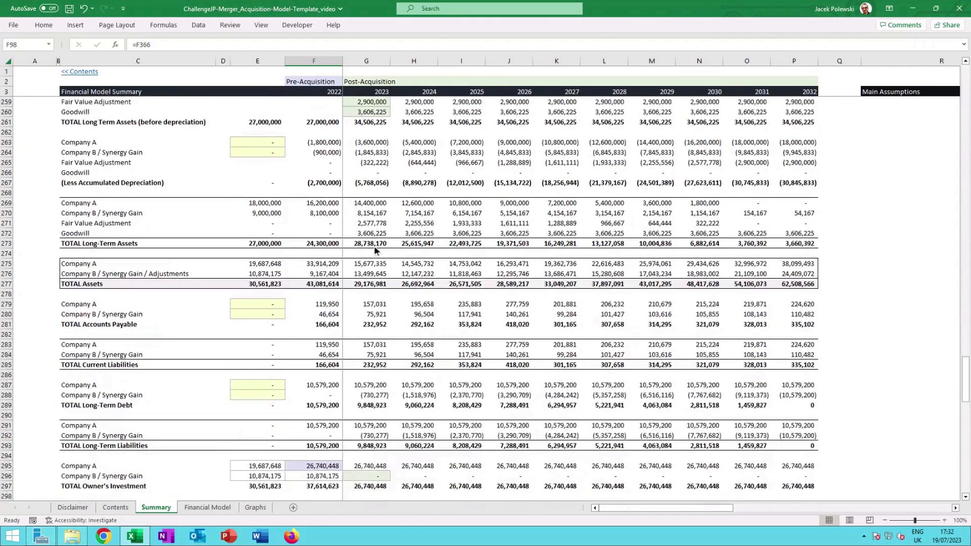
scroll(375, 248, "down", 2)
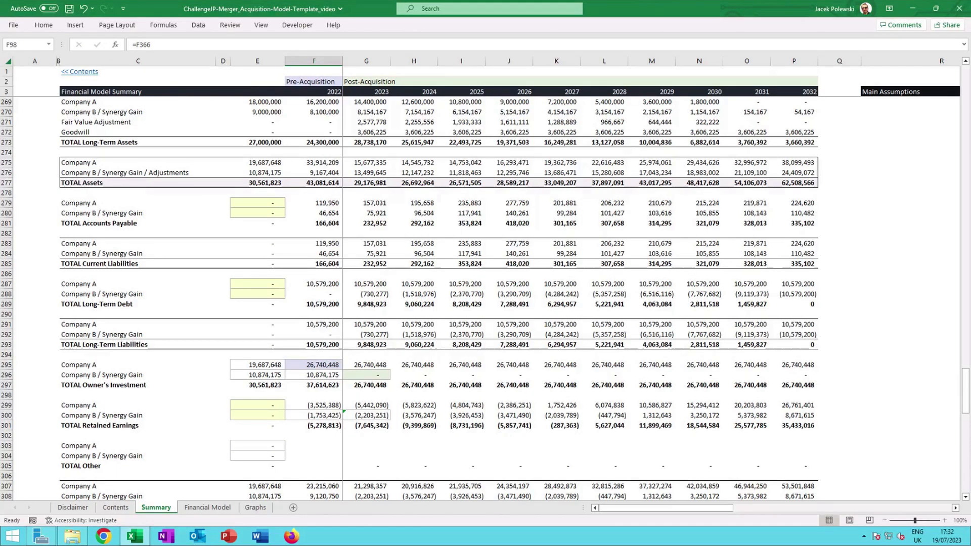
scroll(376, 249, "down", 3)
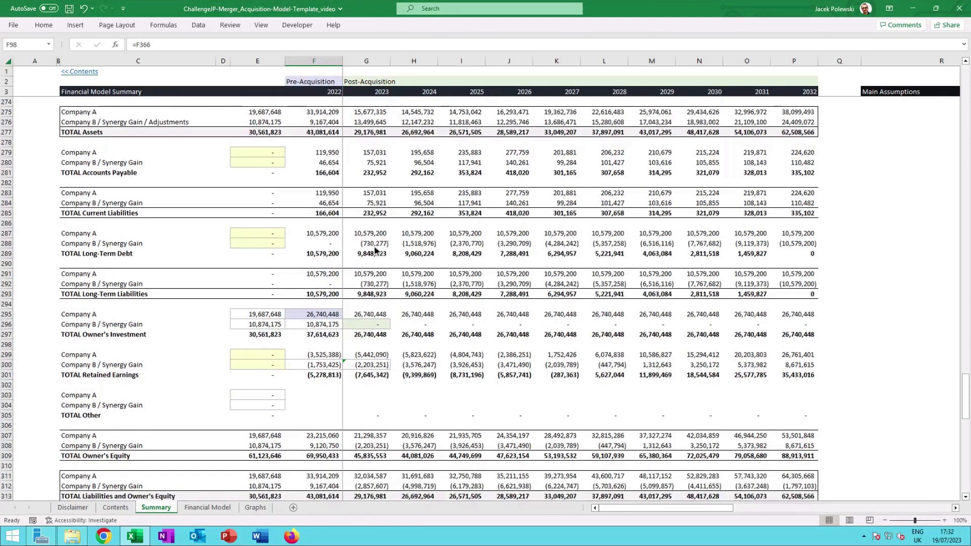
scroll(374, 249, "up", 1)
scroll(374, 249, "down", 1)
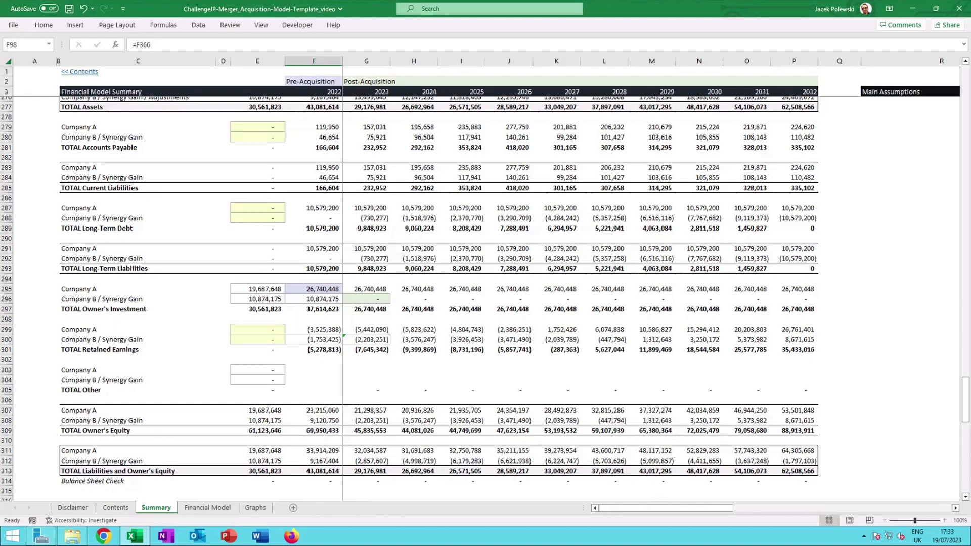
Review the fair value and acquisition cost, return on investment analysis and debt calculation sections at the bottom of the summary.
left_click(367, 278)
scroll(368, 247, "down", 1)
scroll(368, 247, "down", 4)
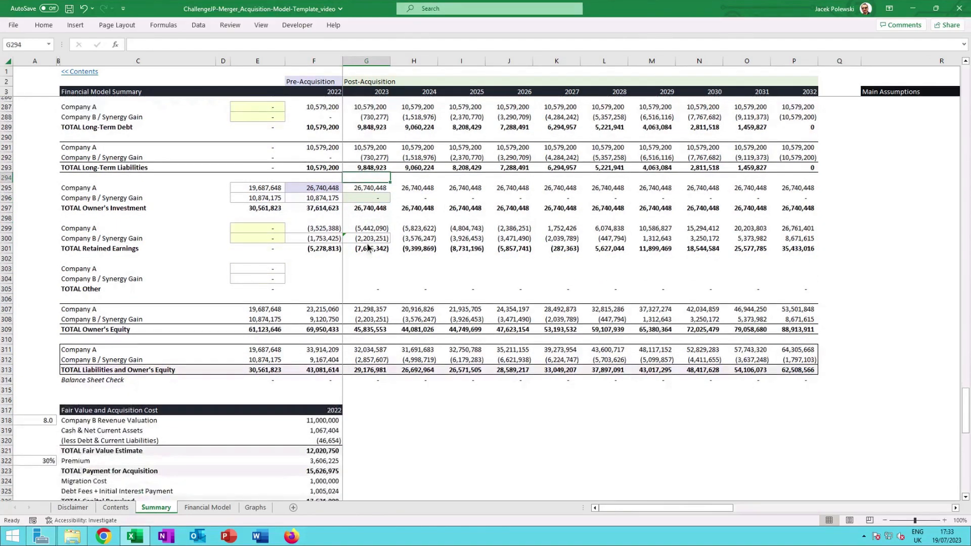
scroll(368, 251, "down", 1)
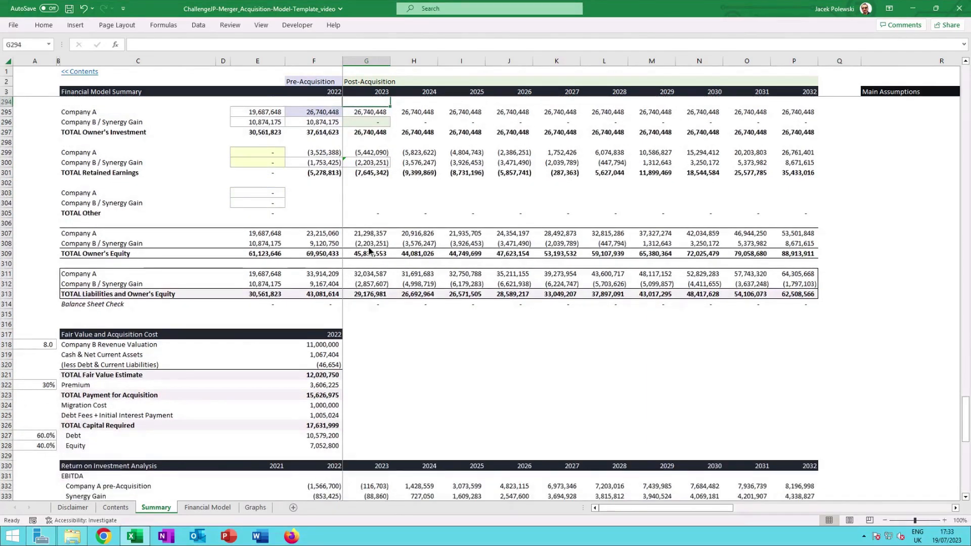
scroll(371, 251, "down", 1)
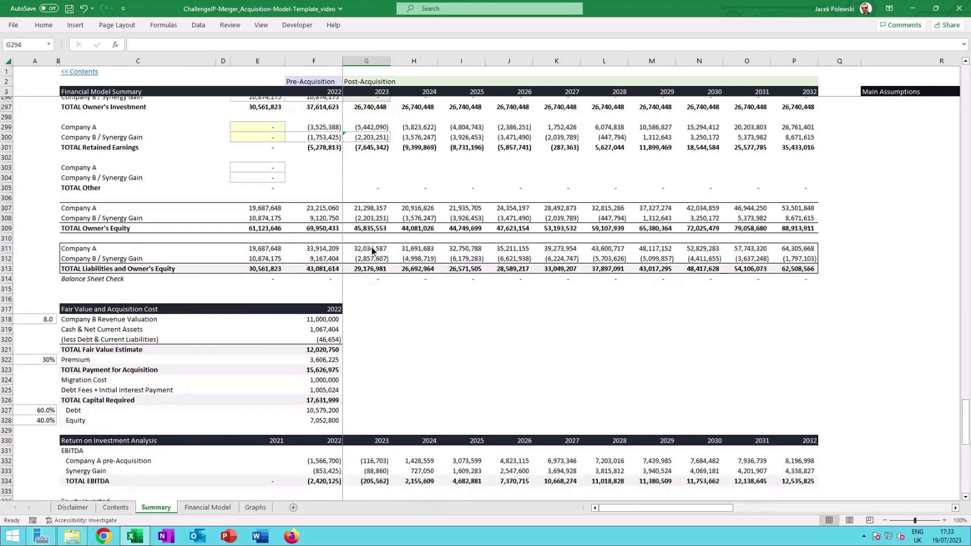
scroll(406, 313, "down", 3)
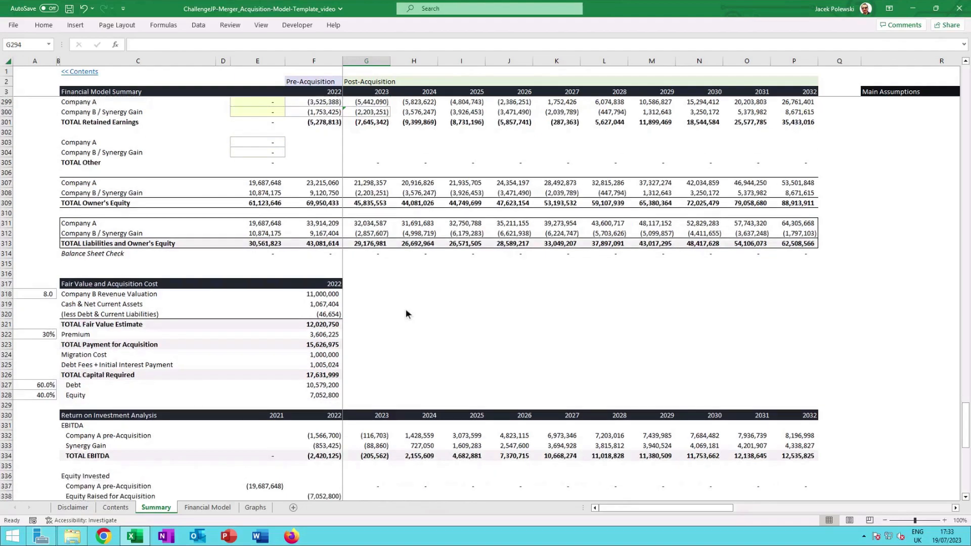
scroll(405, 313, "down", 3)
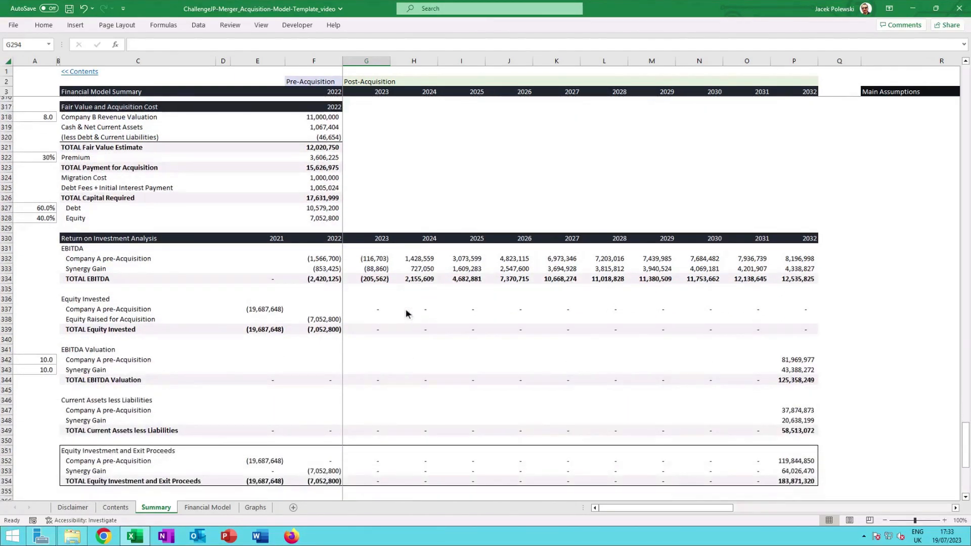
scroll(406, 311, "down", 2)
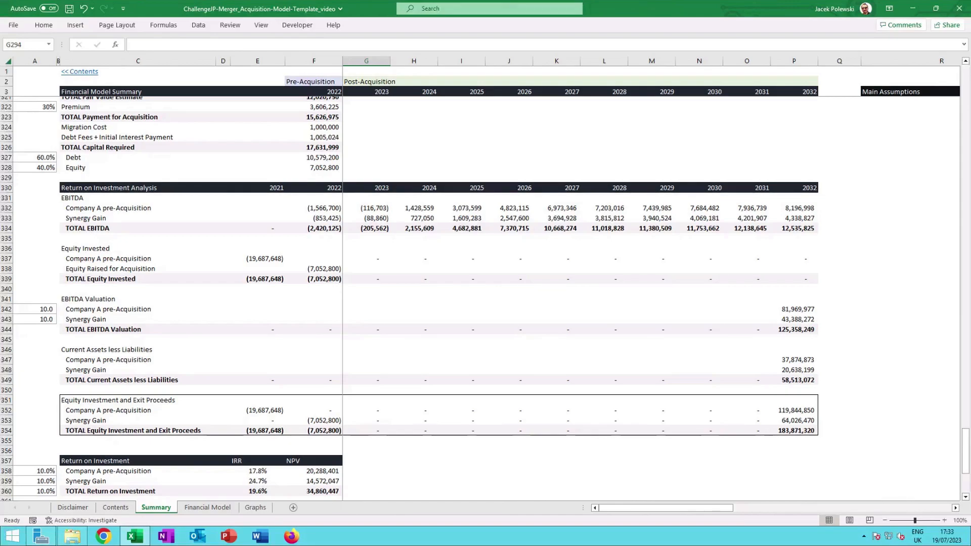
scroll(433, 288, "down", 3)
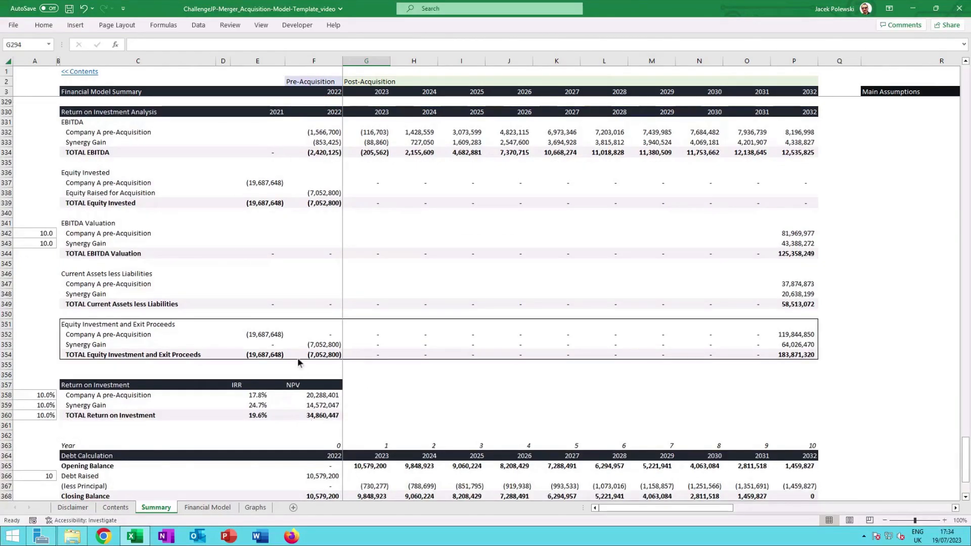
scroll(394, 323, "down", 4)
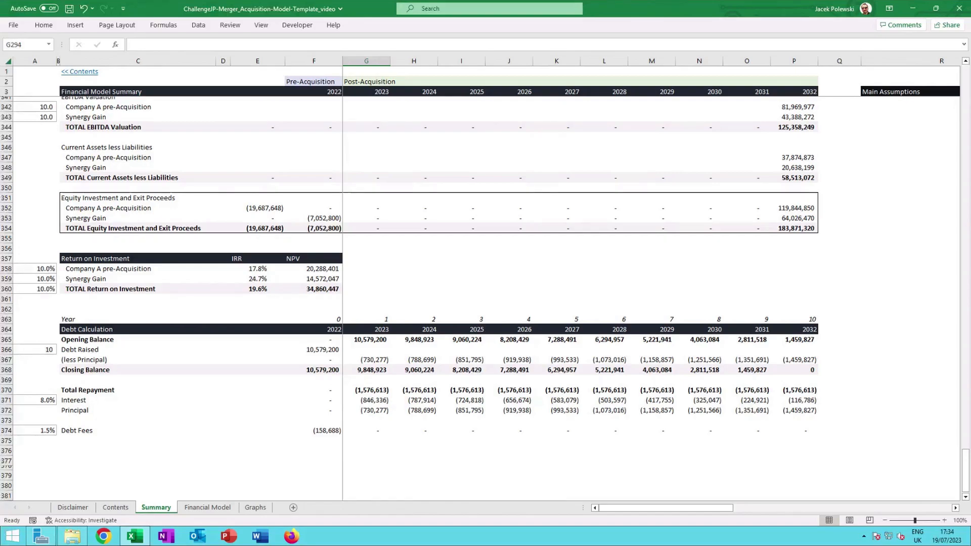
Switch to the Financial Model sheet and inspect the market reach inputs that link to the Summary sheet.
key("ctrl+Page_Down")
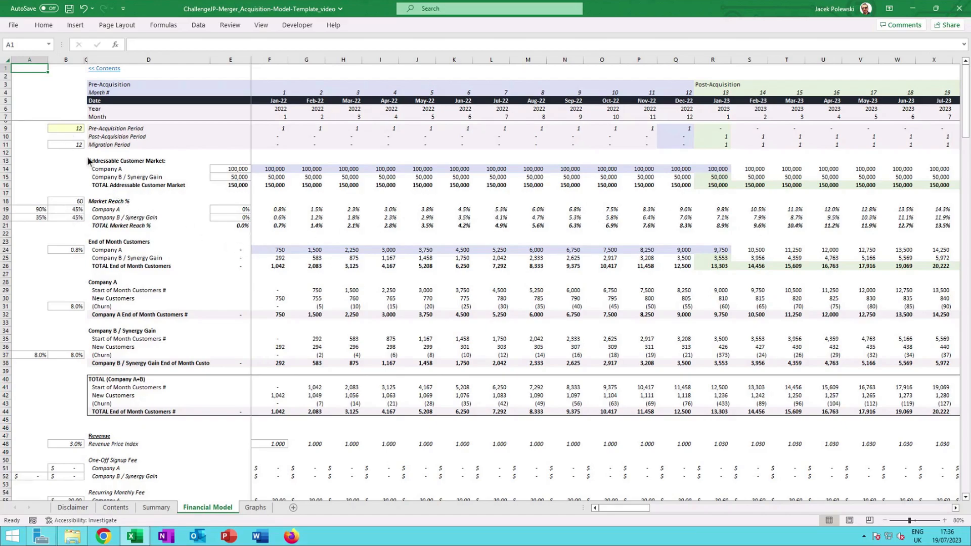
left_click(73, 145)
left_click(74, 204)
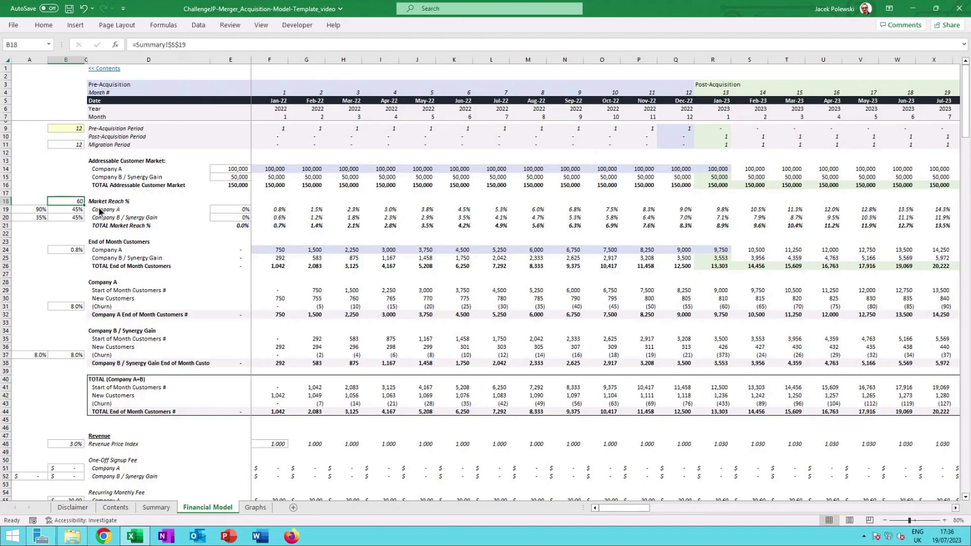
left_click(73, 210)
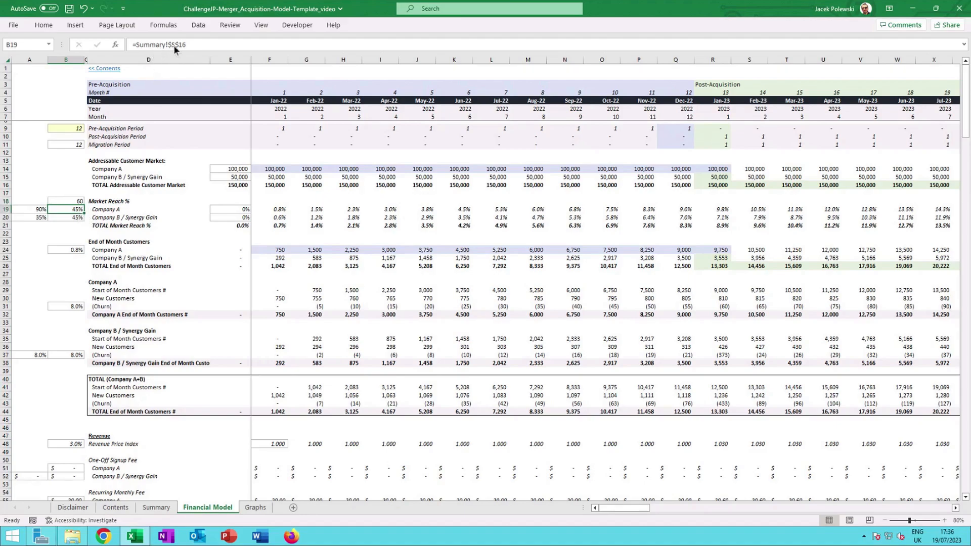
Trace the linked market reach target percentages in the Summary sheet's Main Assumptions block.
left_click(155, 507)
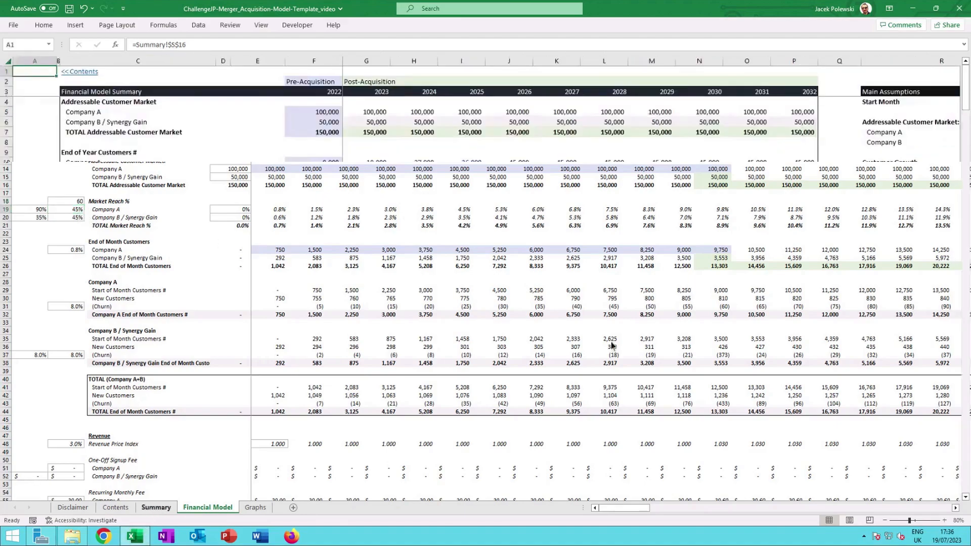
left_click(902, 215)
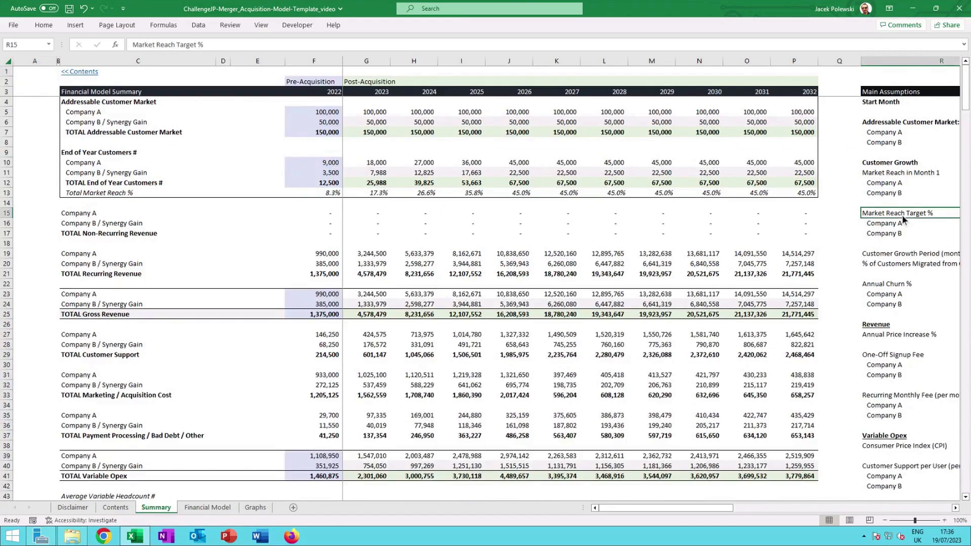
key("Right")
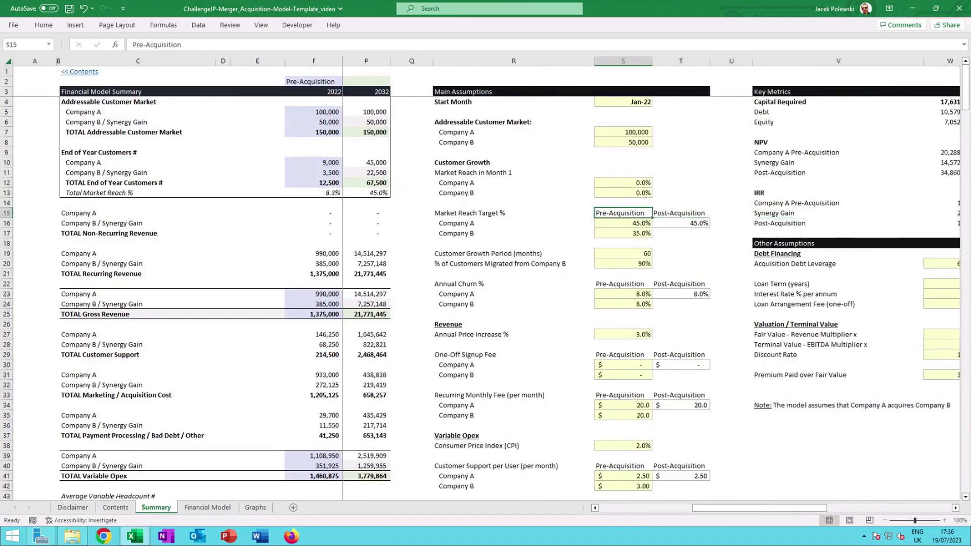
key("Down")
key("Down")
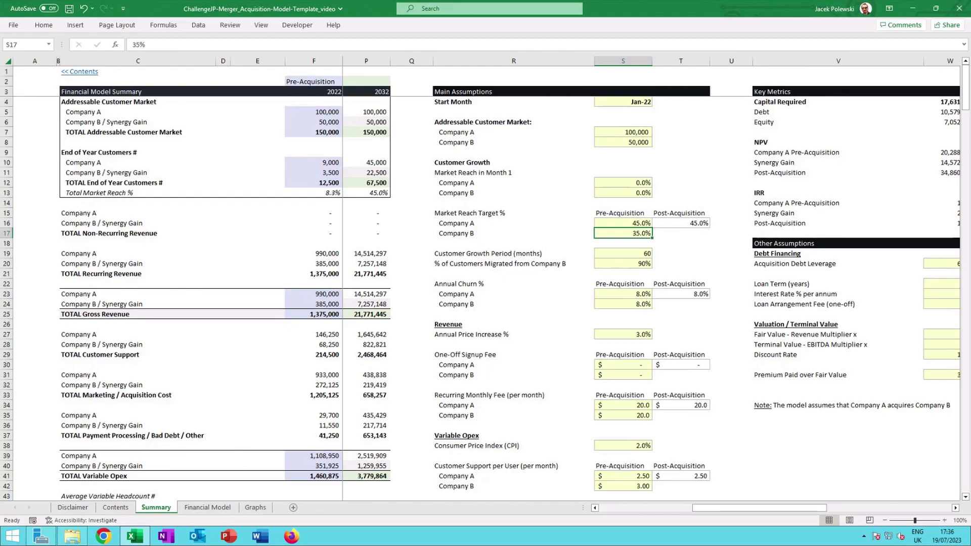
Inspect the monthly addressable customer market formulas for Company A, Company B / Synergy Gain and the total.
left_click(207, 507)
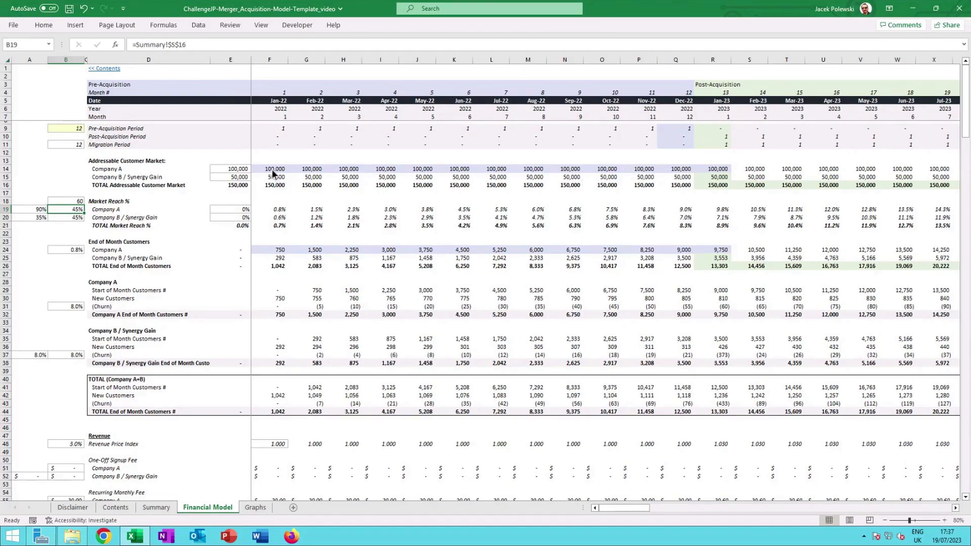
left_click(141, 172)
left_click(142, 178)
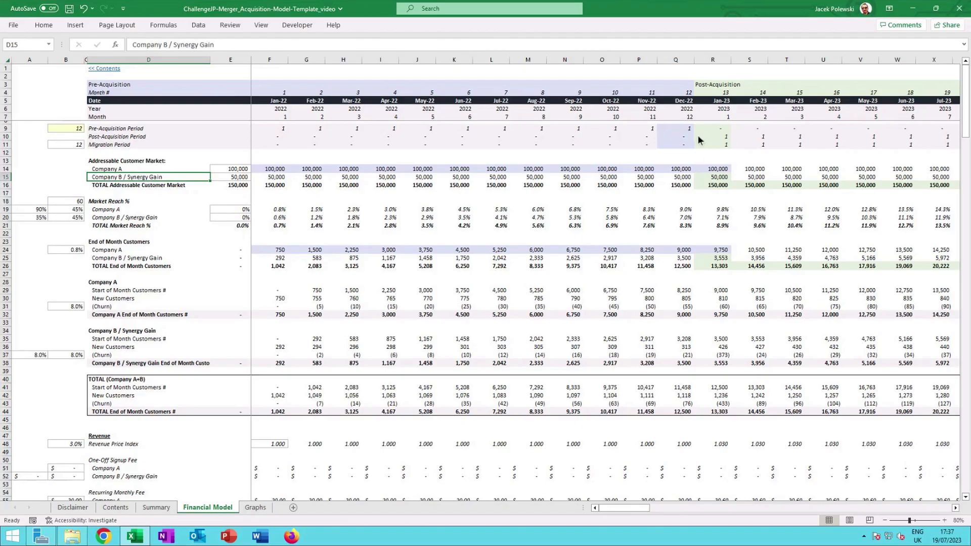
left_click(717, 178)
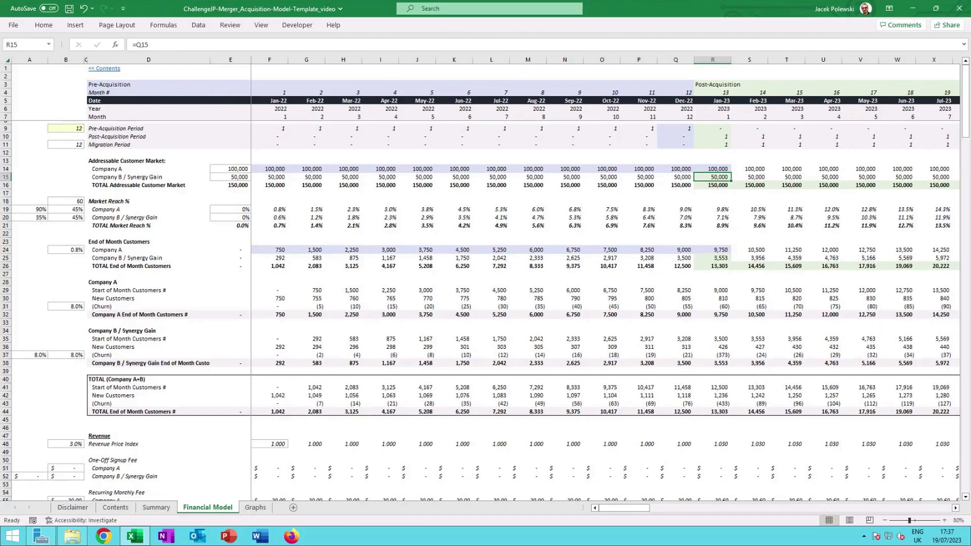
left_click(712, 186)
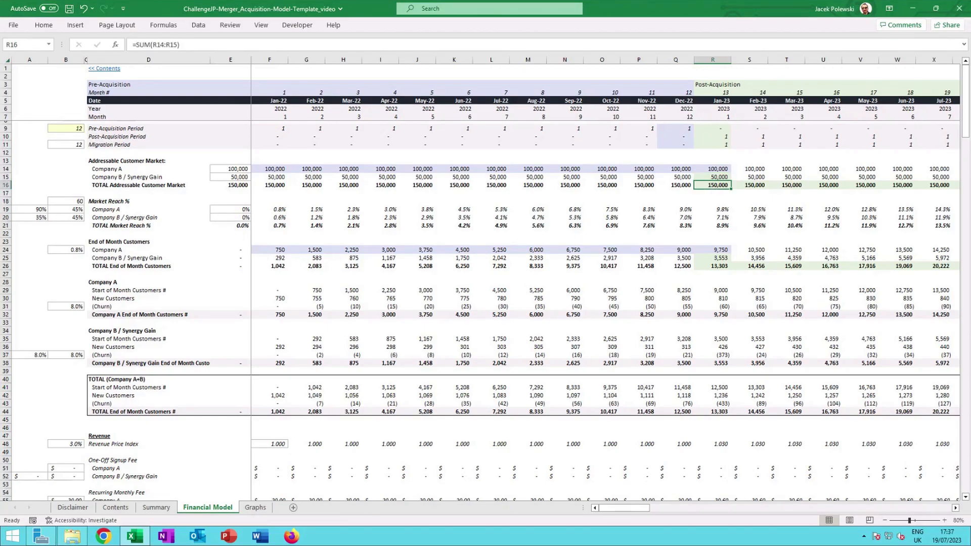
left_click(686, 172)
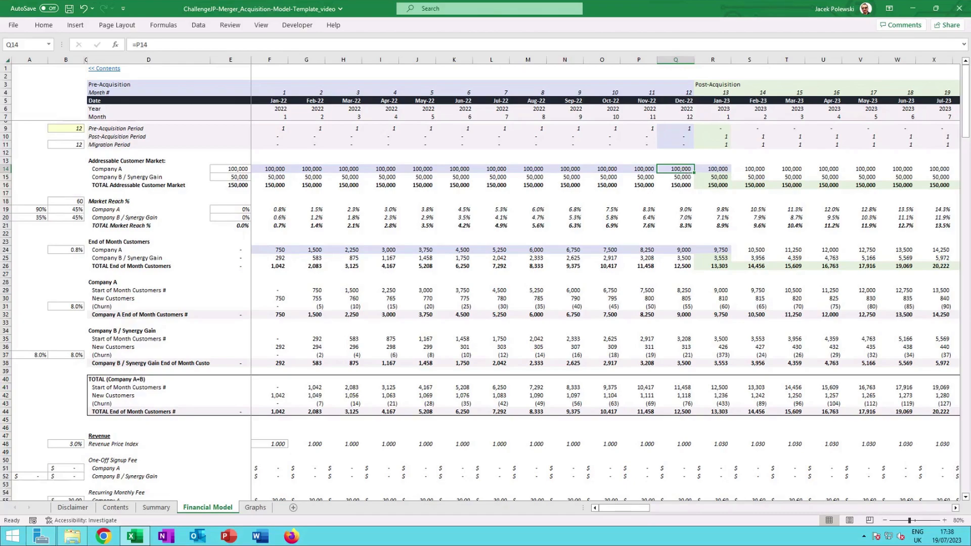
left_click(686, 180)
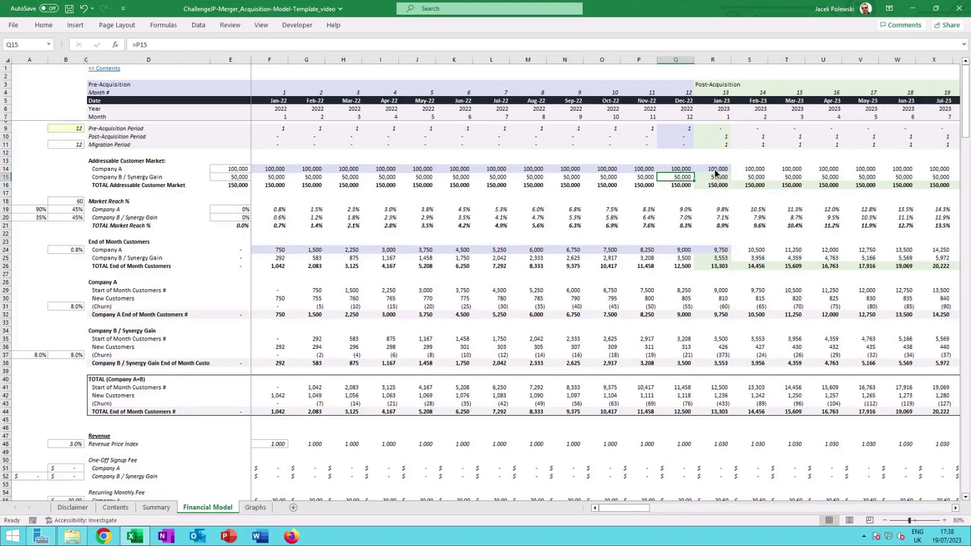
left_click(715, 186)
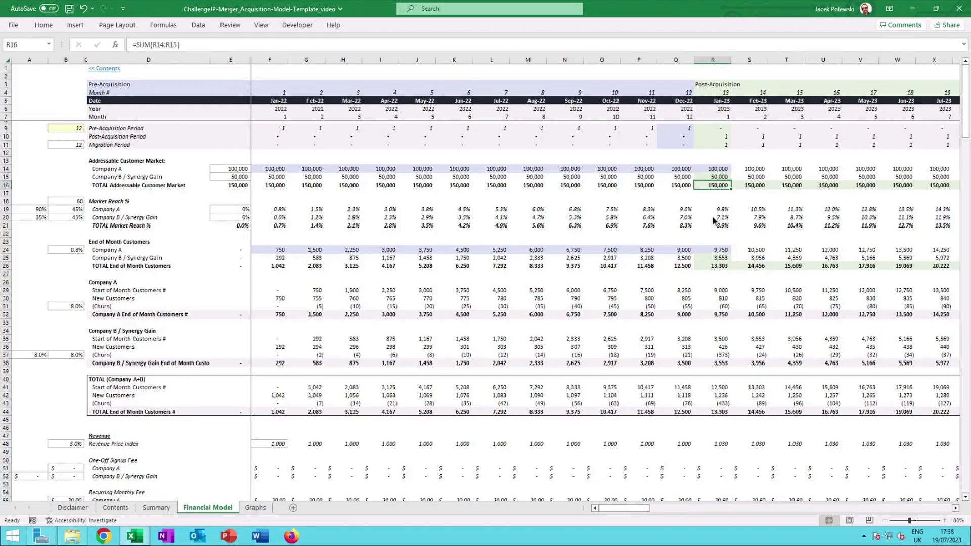
Examine the end of month customer formulas for Company A, Company B / Synergy Gain and the total.
left_click(716, 251)
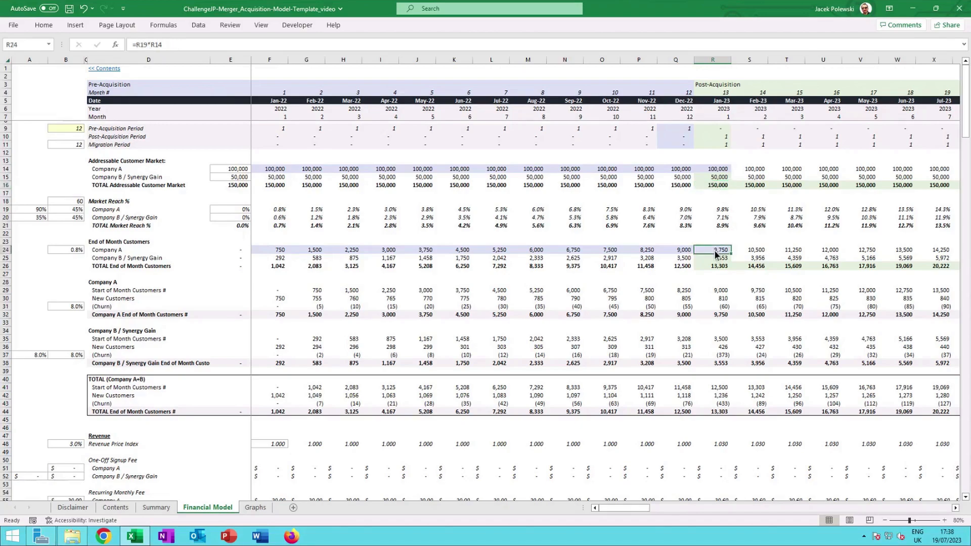
left_click(680, 254)
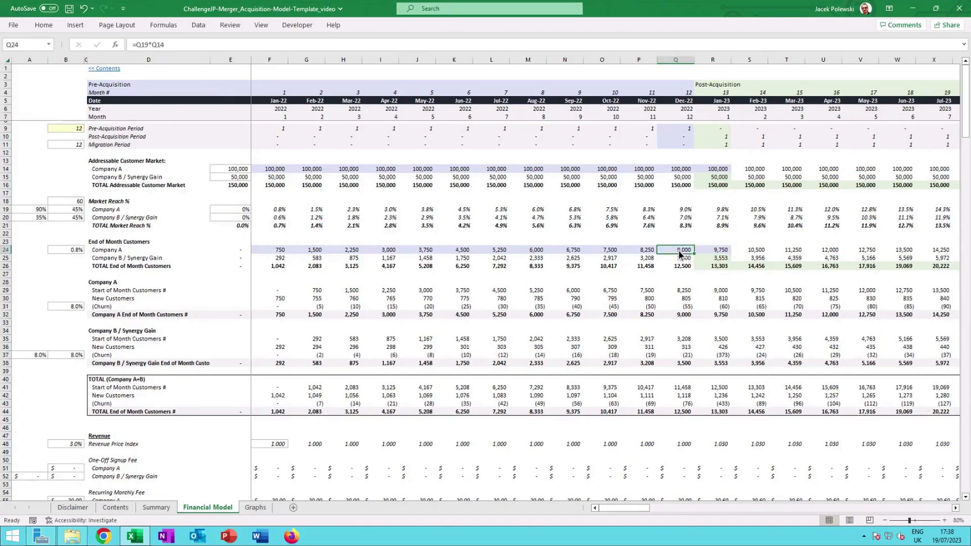
left_click(720, 254)
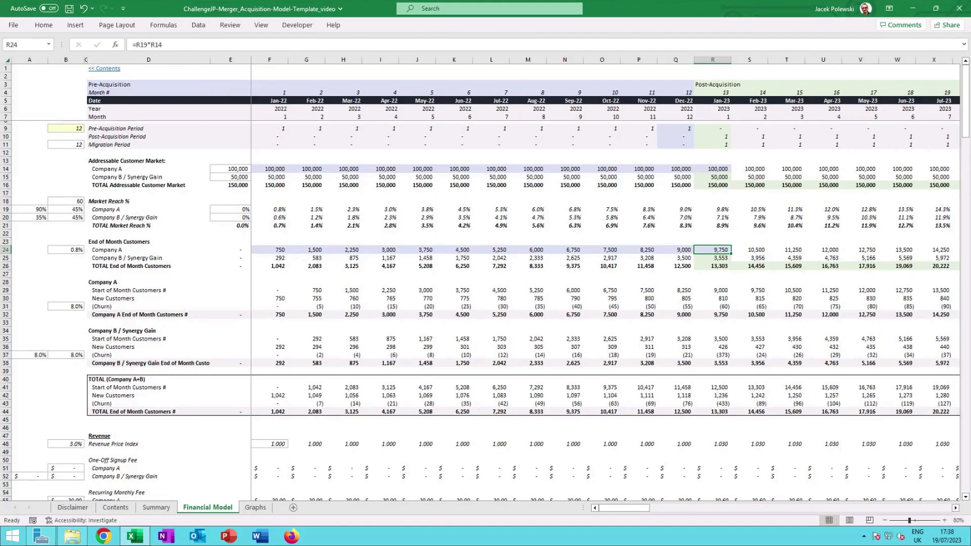
left_click(723, 261)
left_click(723, 267)
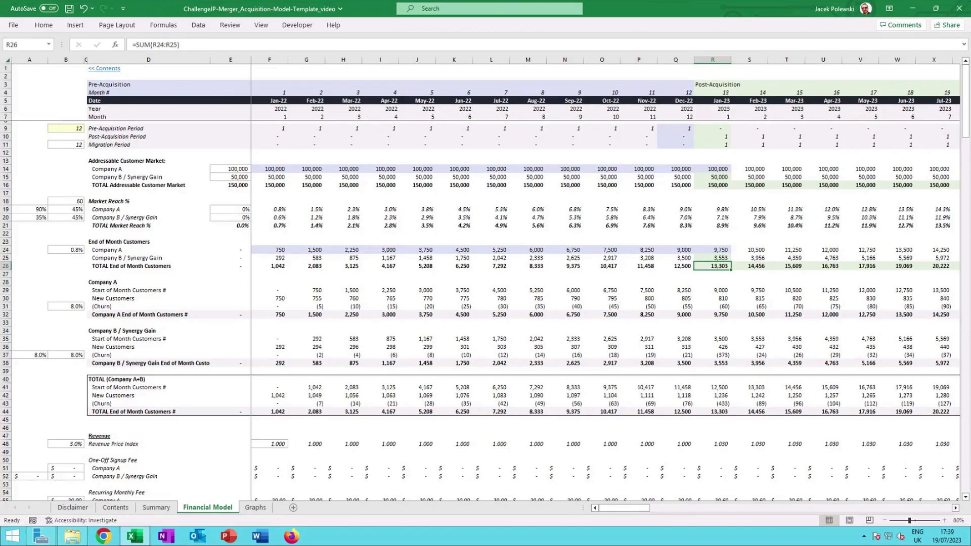
Inspect Company A's recurring revenue formula for the first post-acquisition month and its referenced cells.
scroll(720, 271, "down", 8)
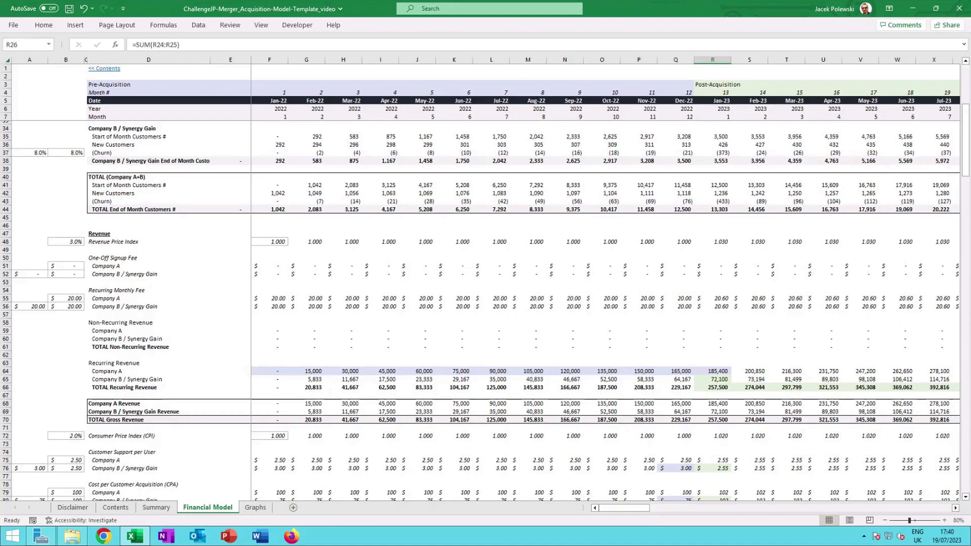
left_click(720, 301)
left_click(721, 307)
left_click(714, 371)
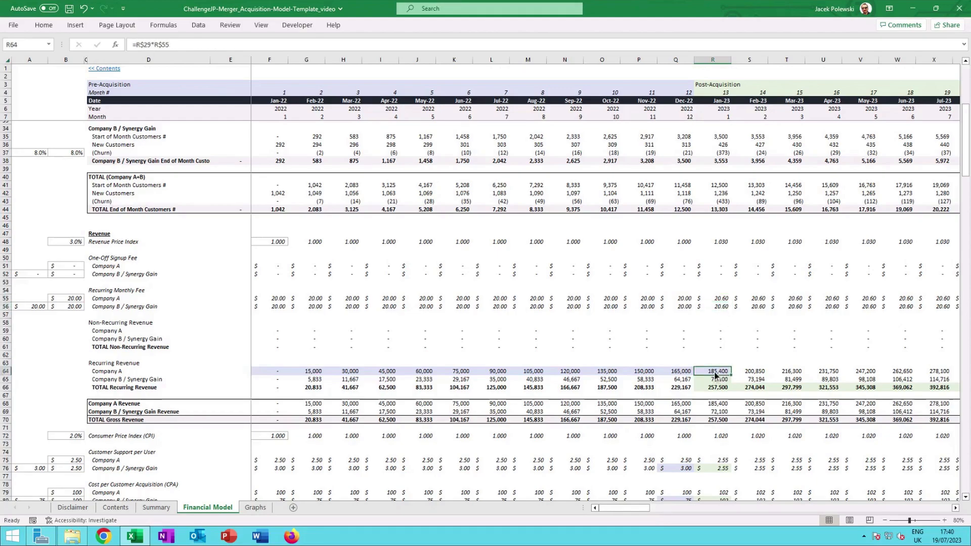
double_click(715, 374)
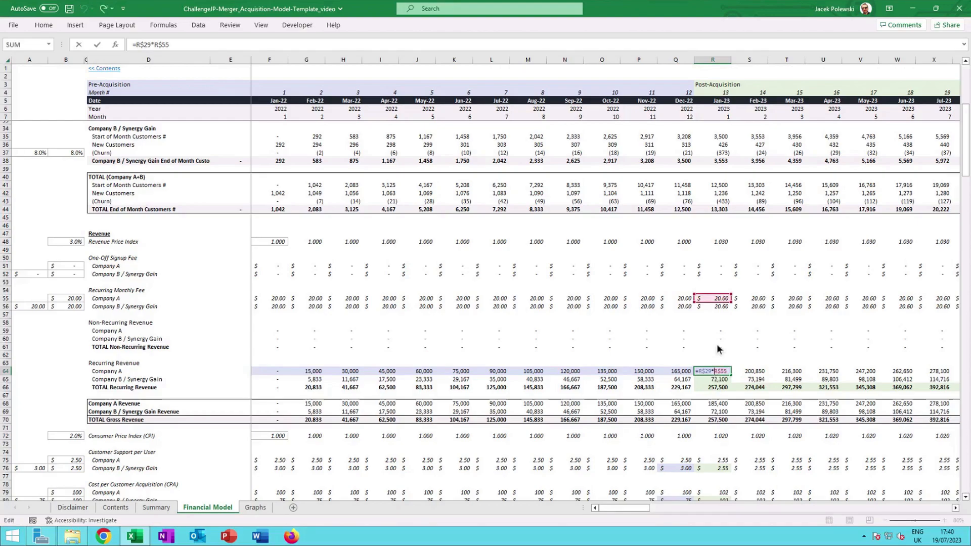
scroll(723, 351, "up", 8)
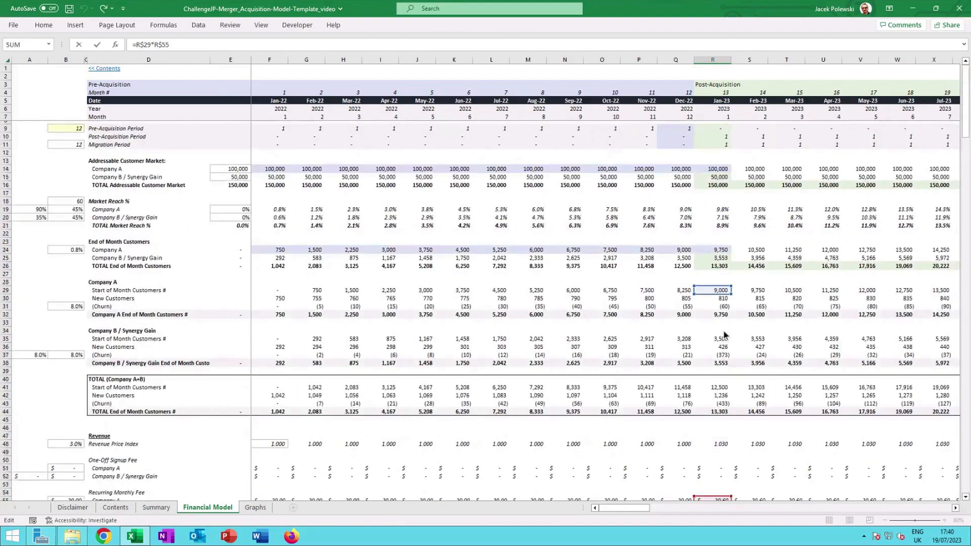
scroll(719, 298, "down", 7)
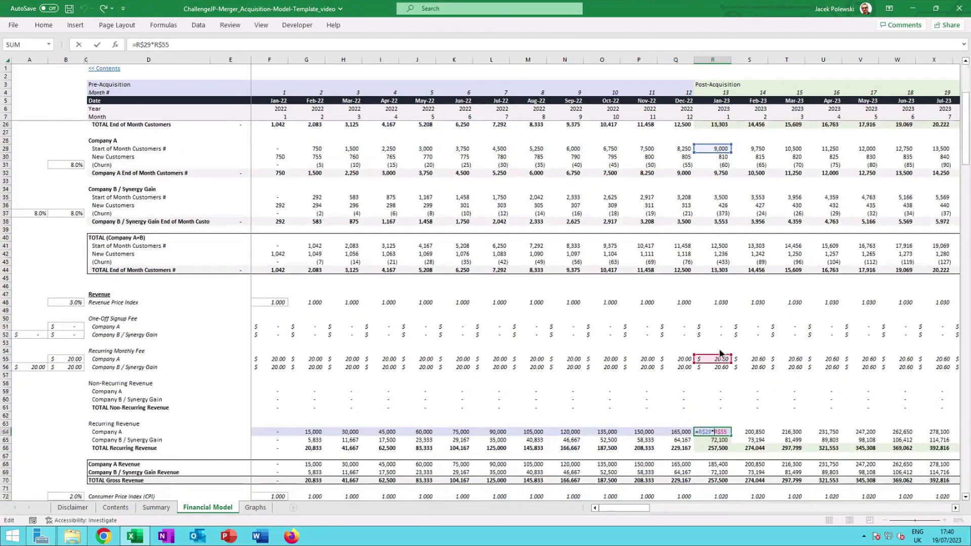
Examine the first post-acquisition month's recurring revenue formulas for Company B / Synergy Gain and the total recurring revenue.
key("ctrl+Return")
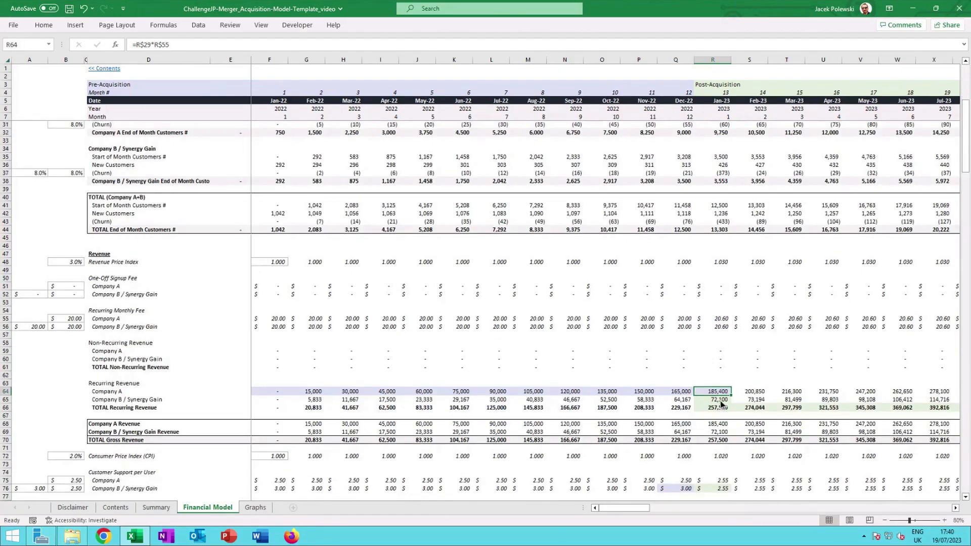
left_click(722, 400)
left_click(714, 392)
scroll(715, 396, "down", 1)
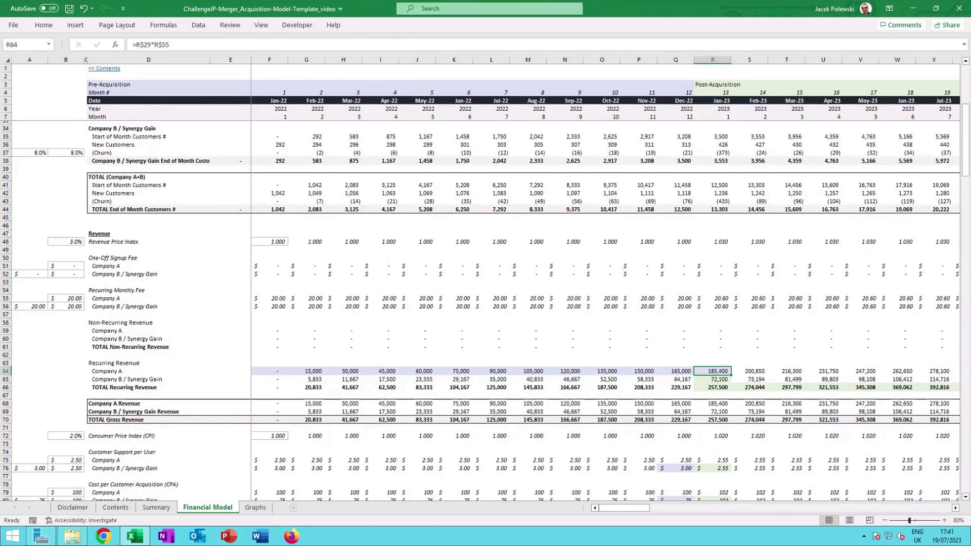
left_click(721, 383)
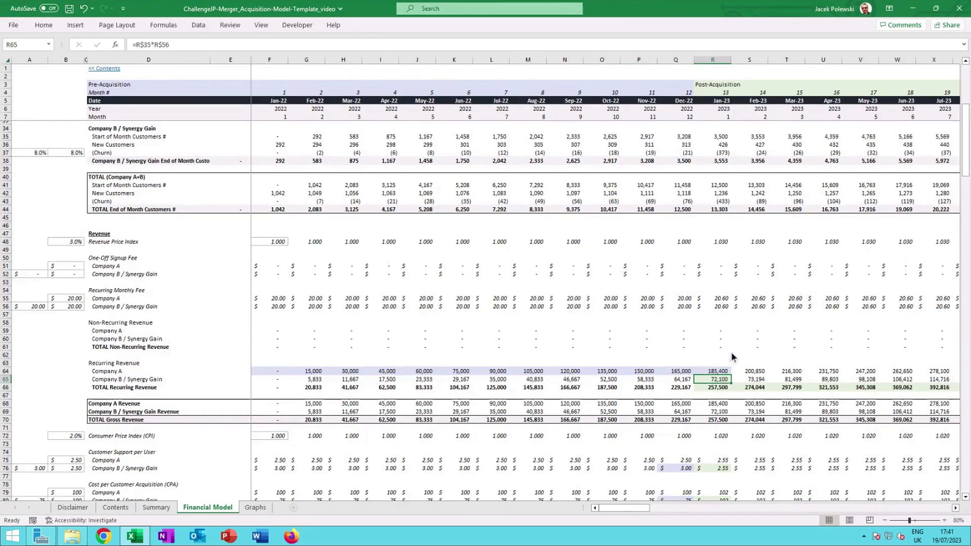
left_click(721, 388)
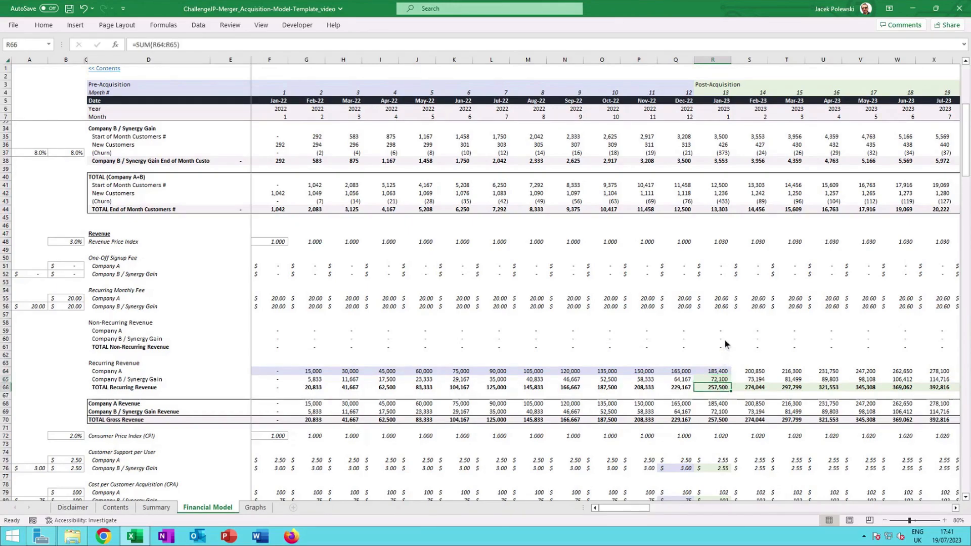
Compare the customer support per user formulas for Company A and Company B / Synergy Gain before and after the acquisition.
scroll(724, 344, "down", 1)
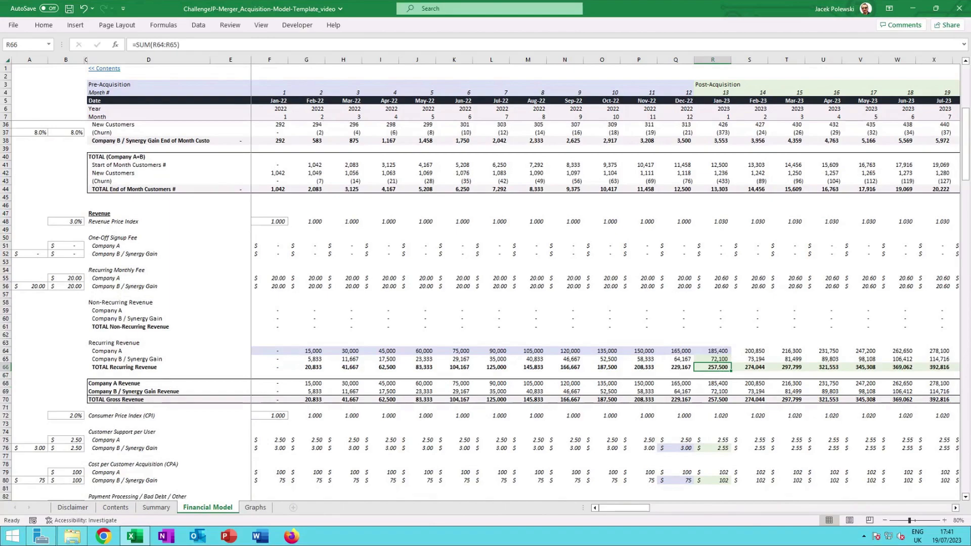
scroll(720, 375, "down", 4)
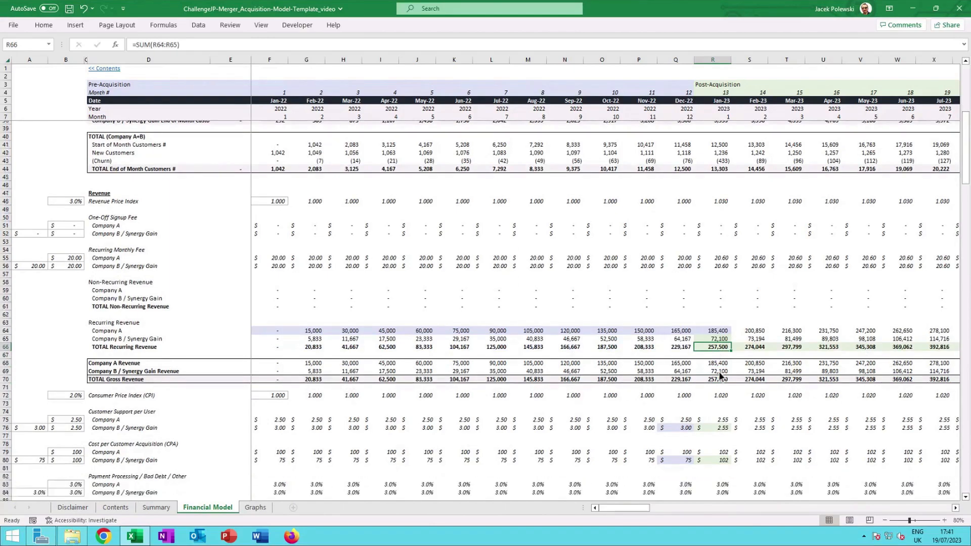
scroll(721, 375, "down", 2)
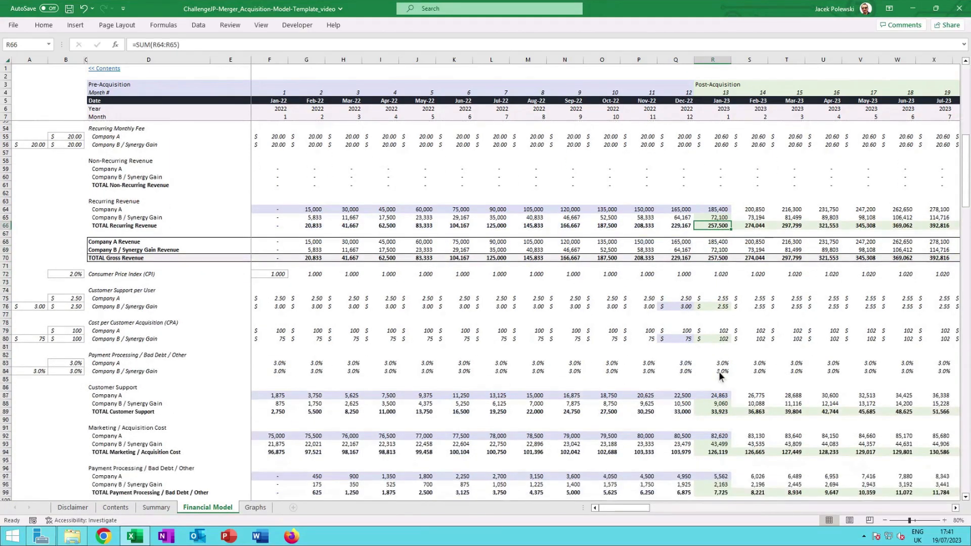
scroll(720, 375, "down", 1)
scroll(720, 375, "down", 1)
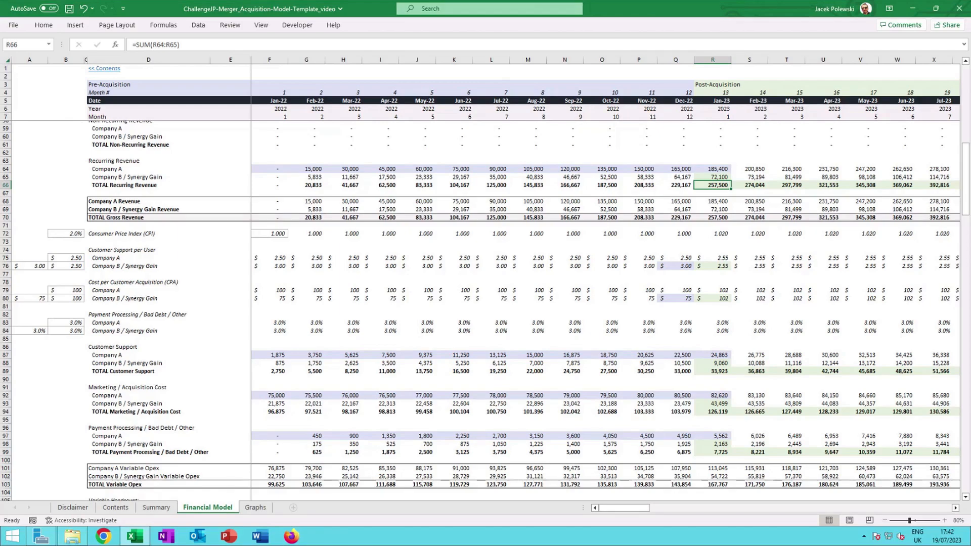
left_click(712, 265)
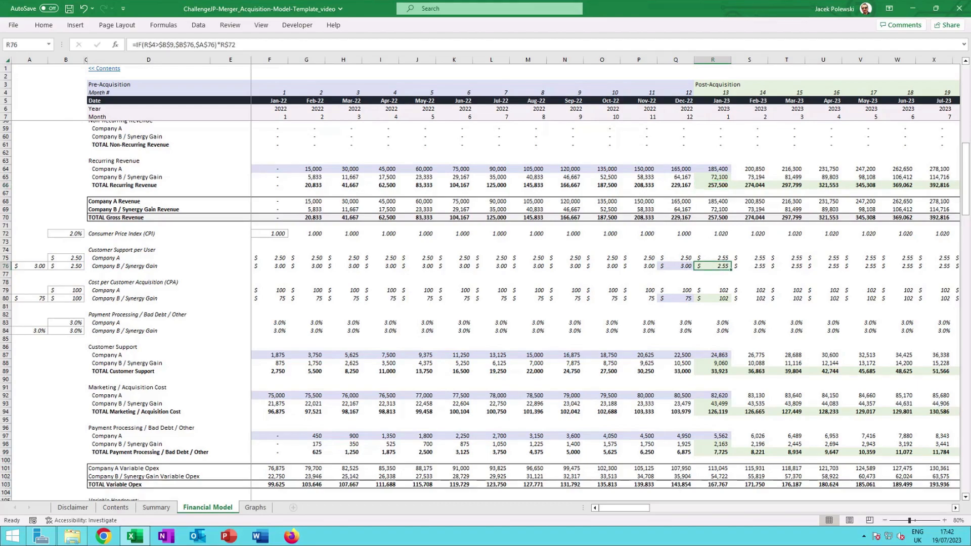
left_click(687, 267)
left_click(688, 257)
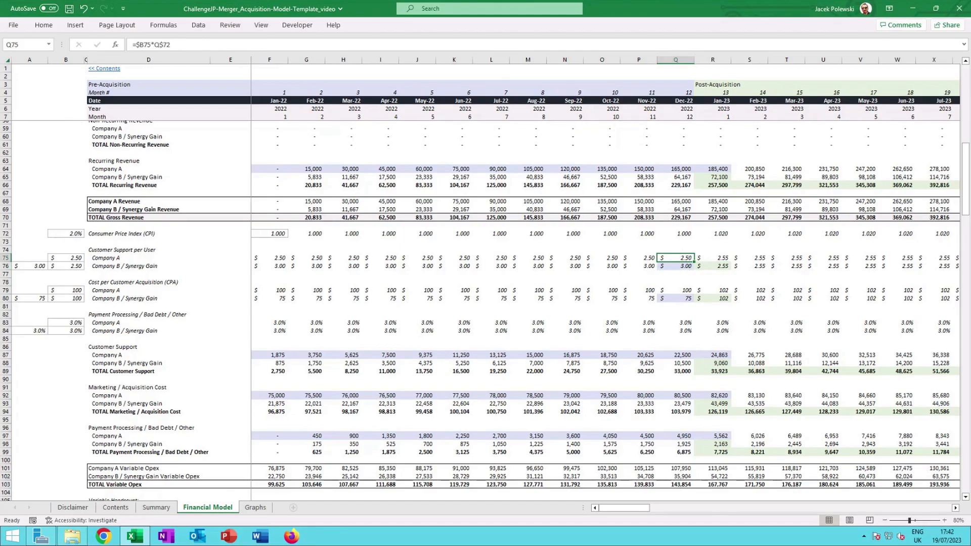
left_click(682, 266)
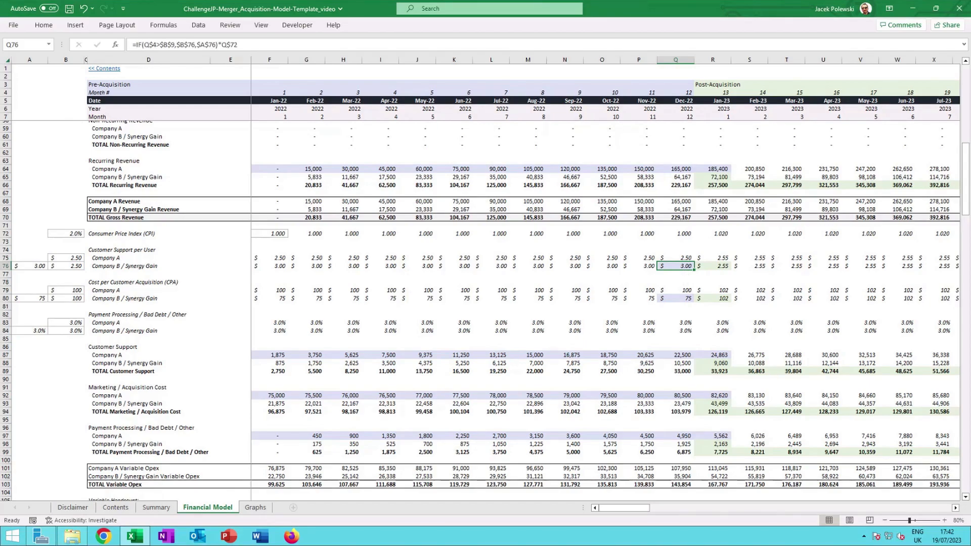
left_click(709, 264)
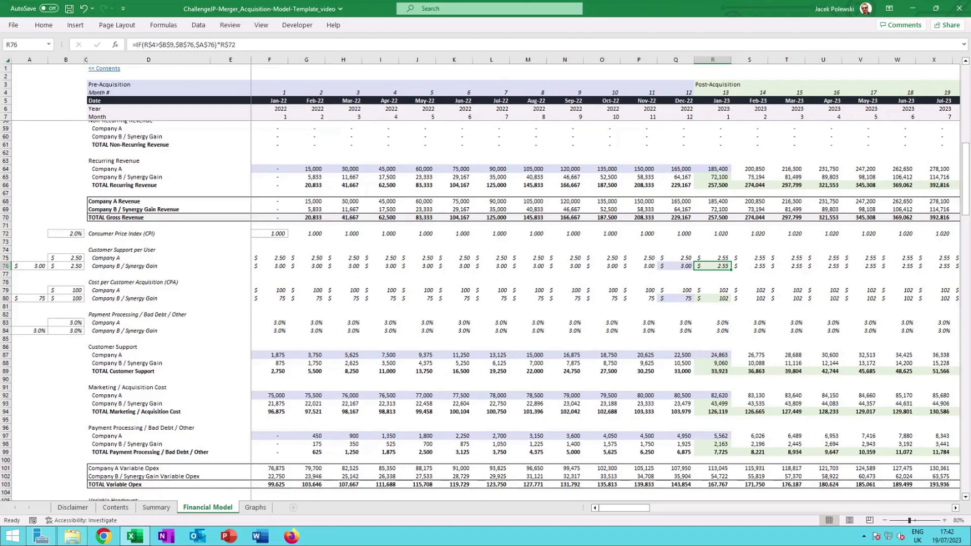
Compare the cost per customer acquisition (CPA) formulas for both companies before and after the acquisition.
left_click(724, 291)
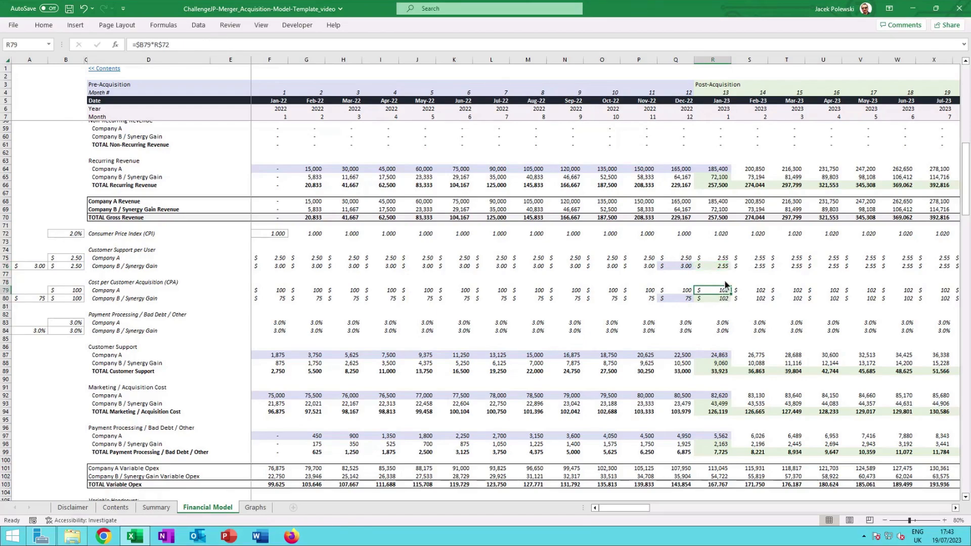
left_click(688, 291)
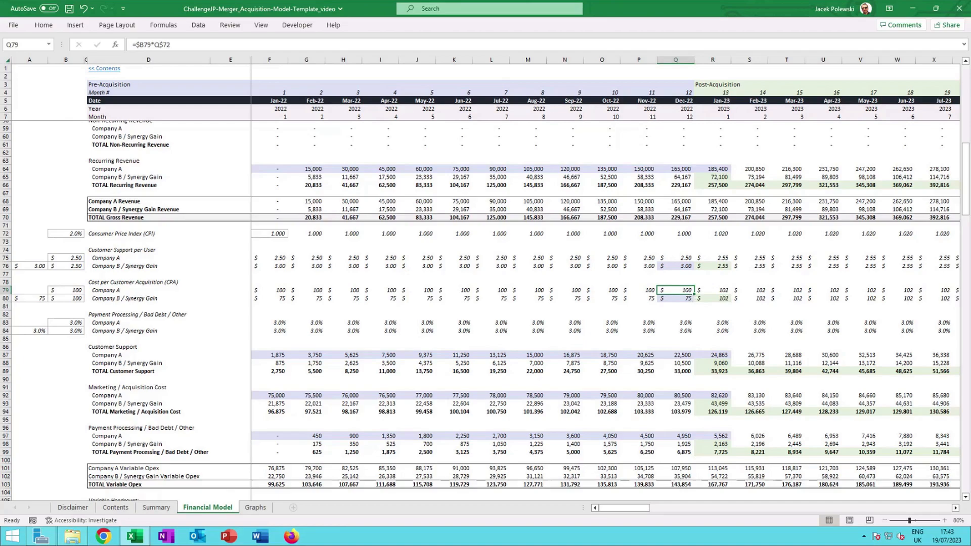
left_click(683, 299)
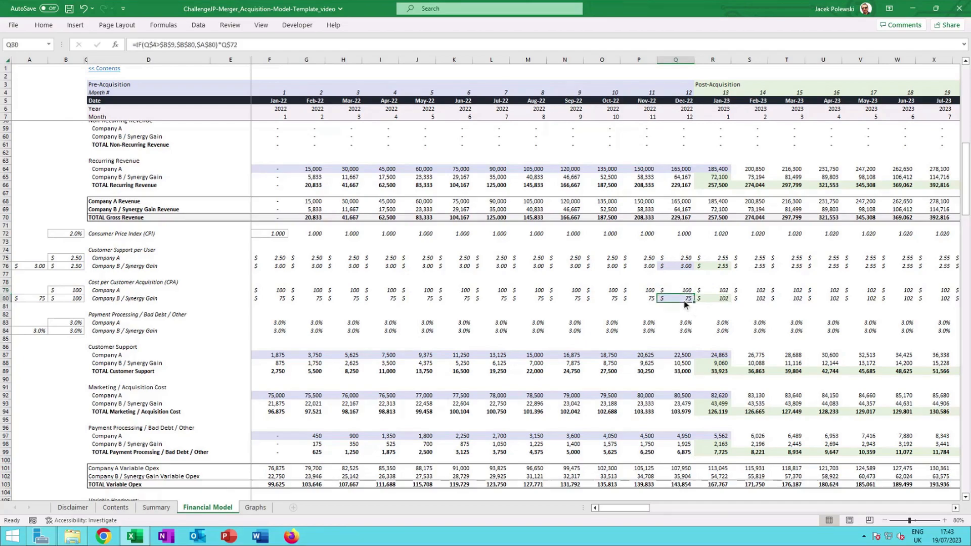
left_click(712, 298)
left_click(722, 288)
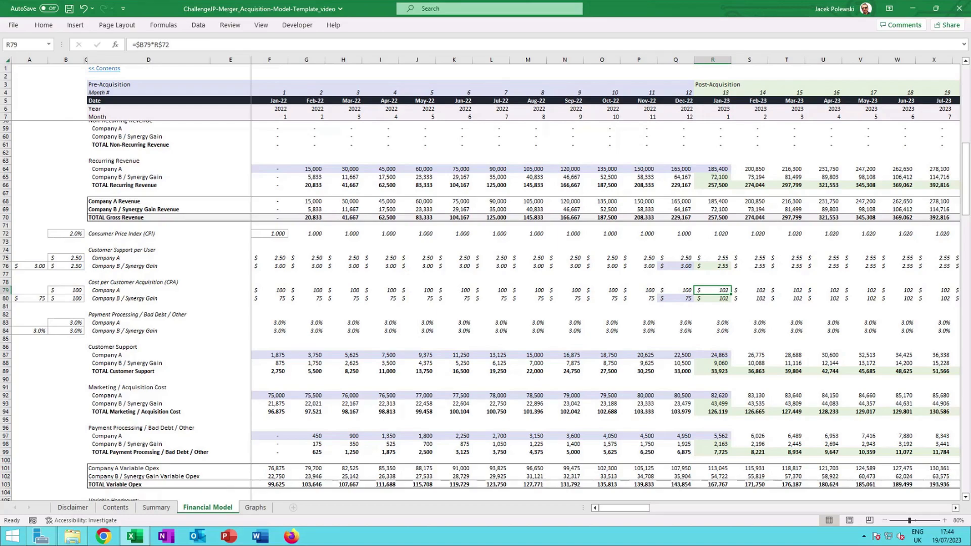
Trace the Company B / Synergy Gain customer support cost formula to its per-user cost and end of month customer cells.
scroll(726, 247, "down", 1)
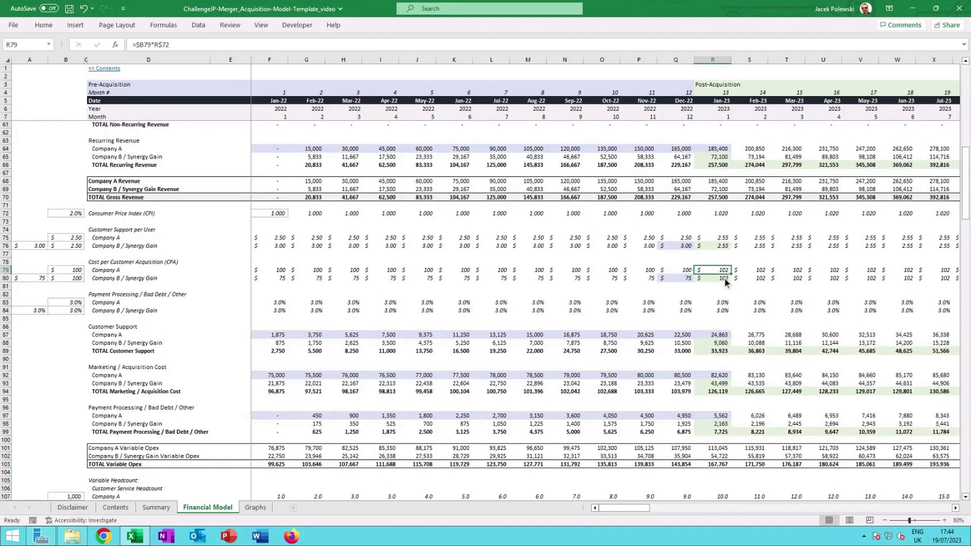
left_click(718, 336)
left_click(716, 344)
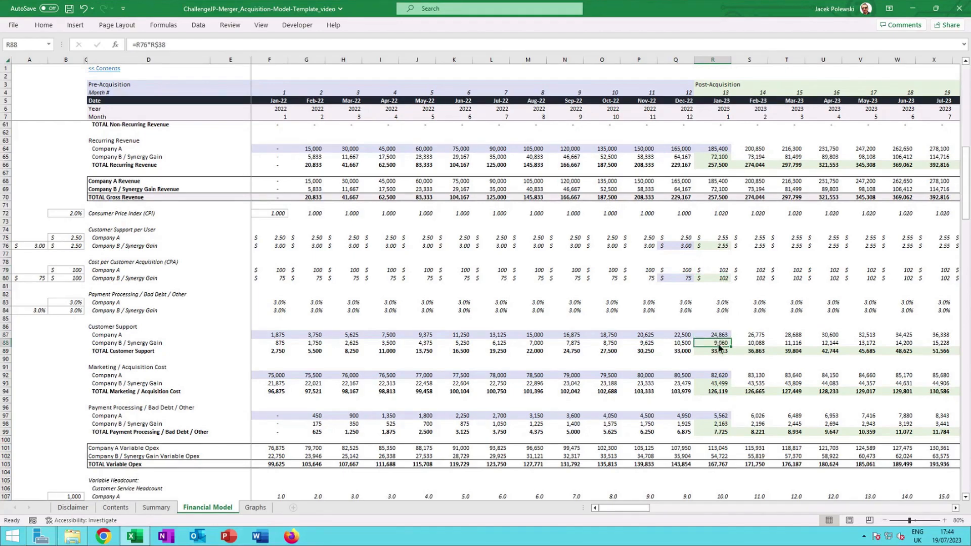
double_click(719, 344)
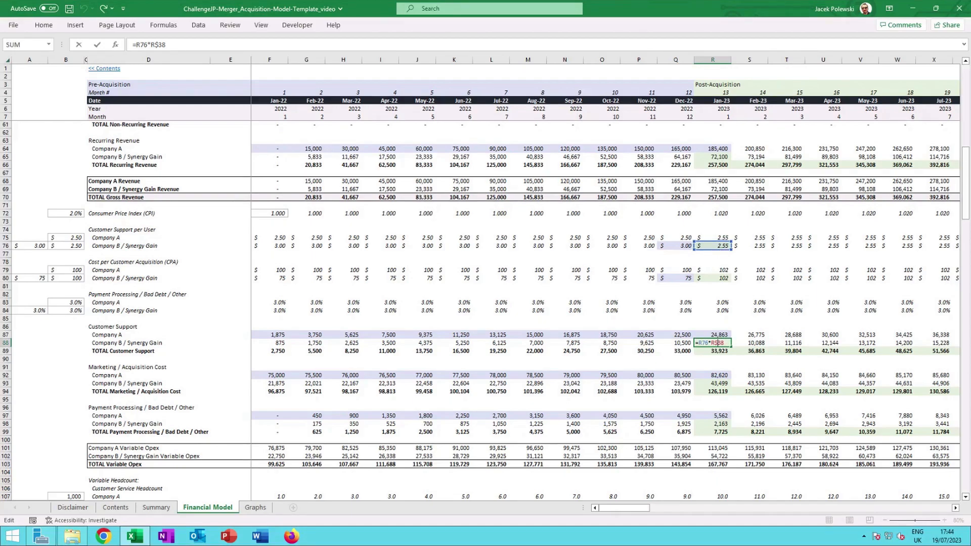
scroll(720, 265, "up", 1)
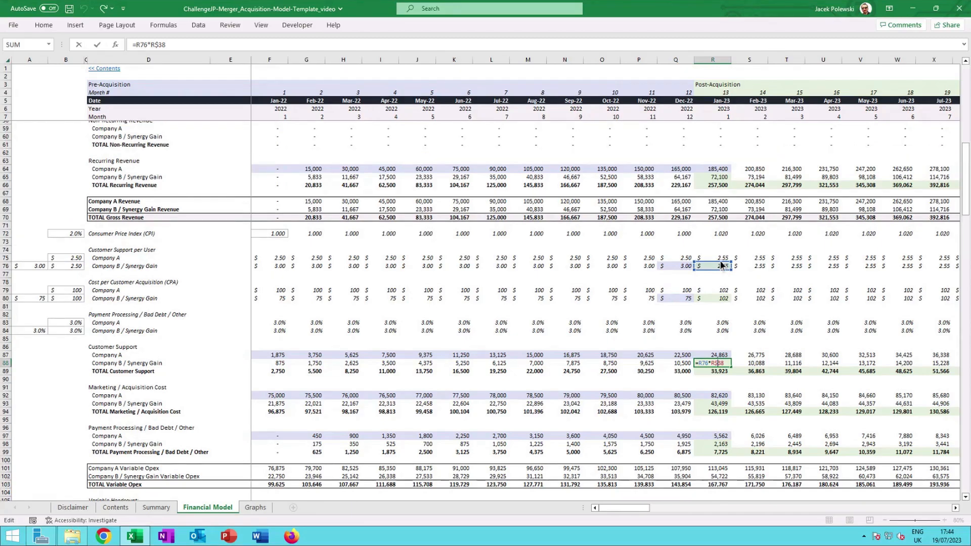
scroll(721, 265, "up", 11)
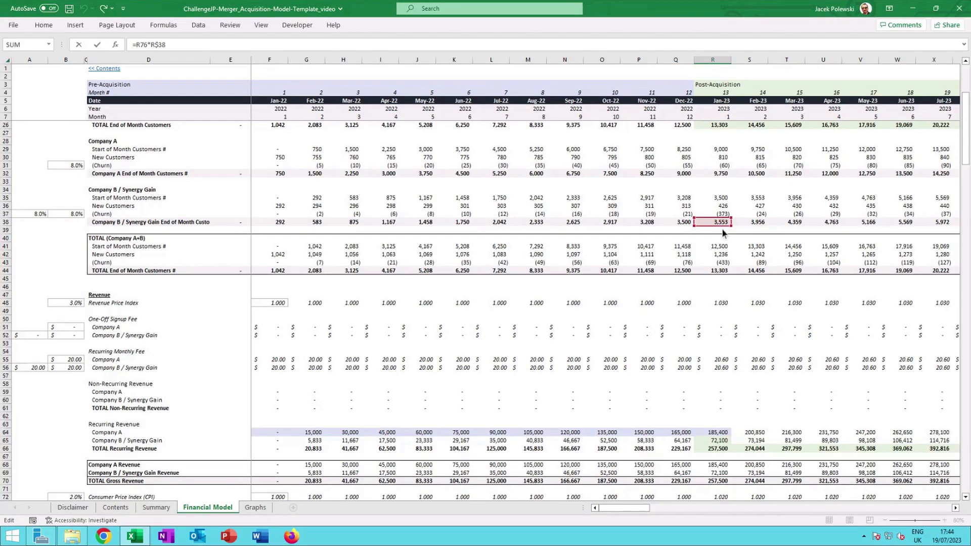
scroll(721, 231, "down", 4)
scroll(721, 229, "down", 3)
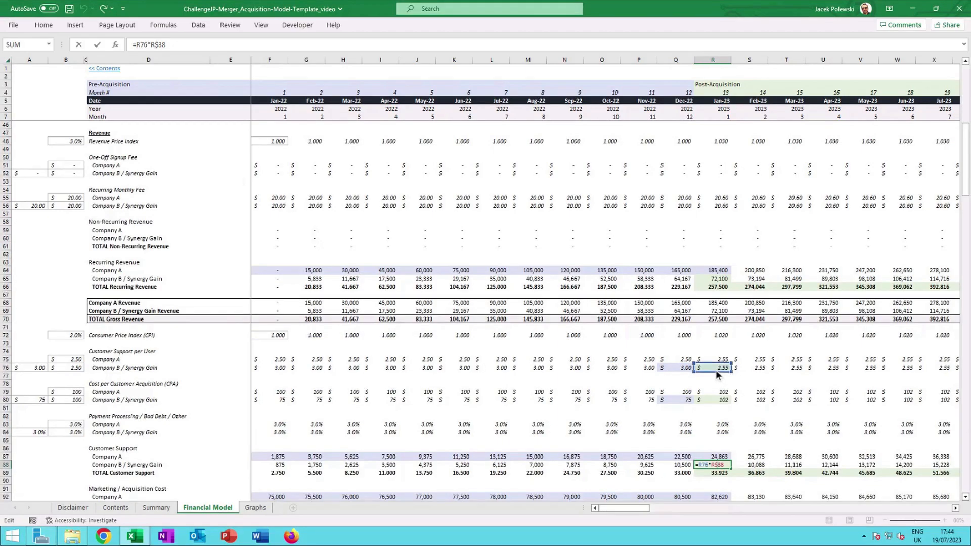
scroll(715, 369, "down", 3)
key("ctrl+Return")
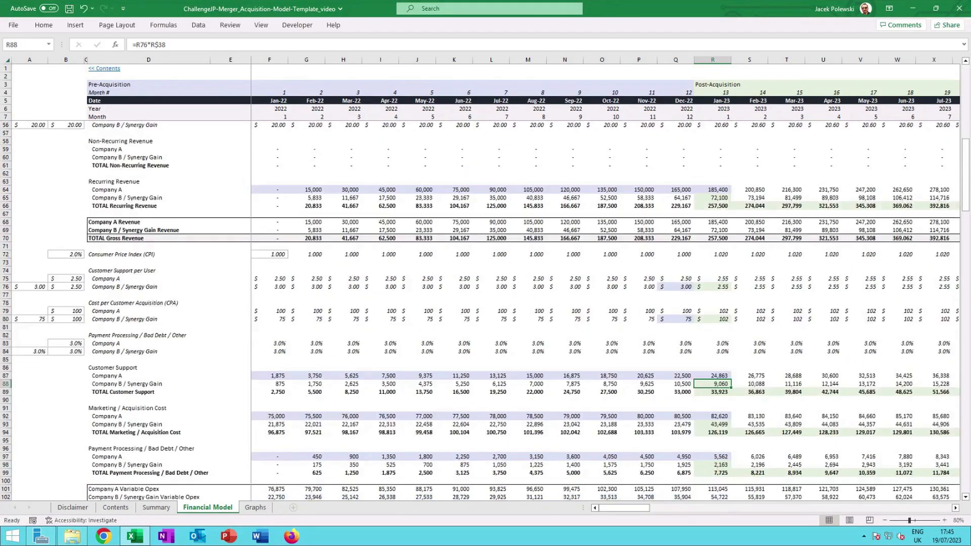
Inspect the Company B / Synergy Gain marketing / acquisition cost formula and trace its new customers reference.
left_click(715, 431)
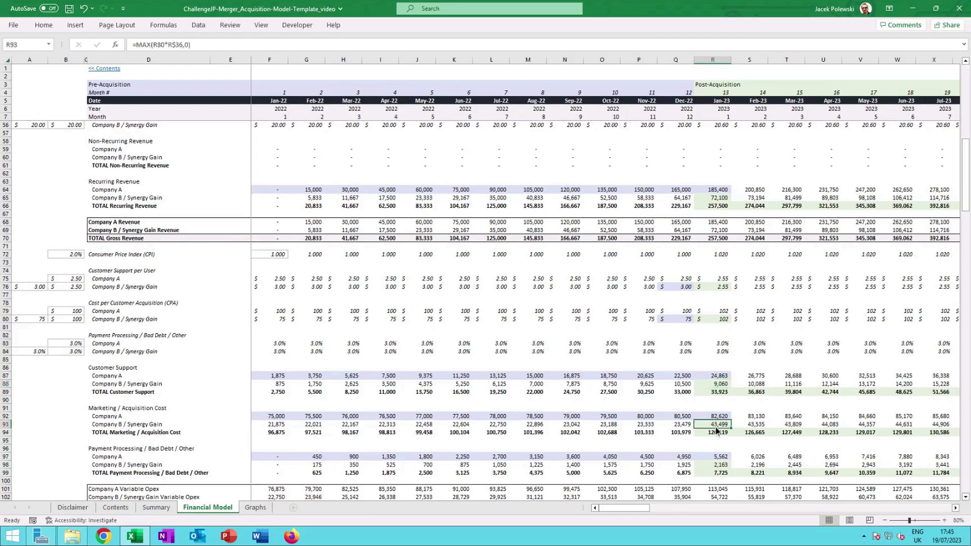
double_click(715, 425)
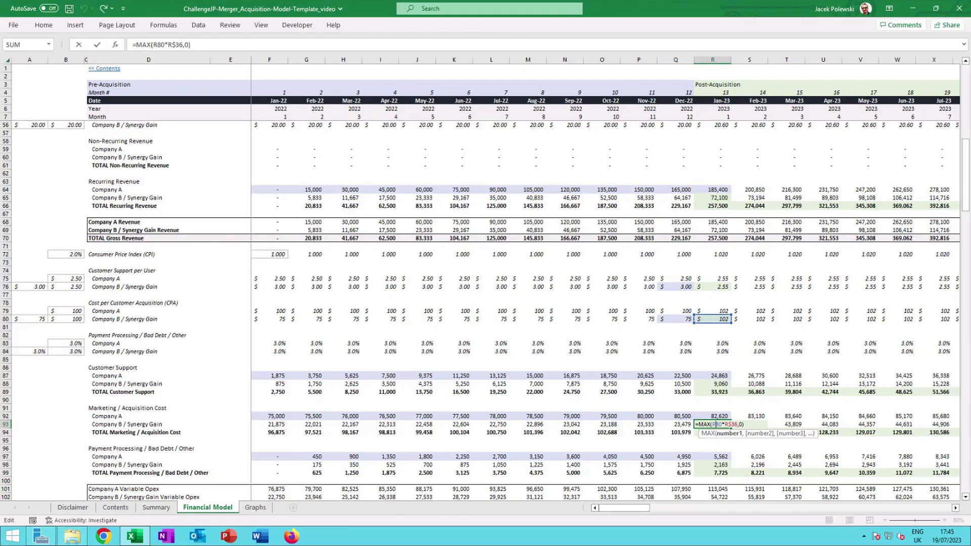
scroll(718, 325, "up", 9)
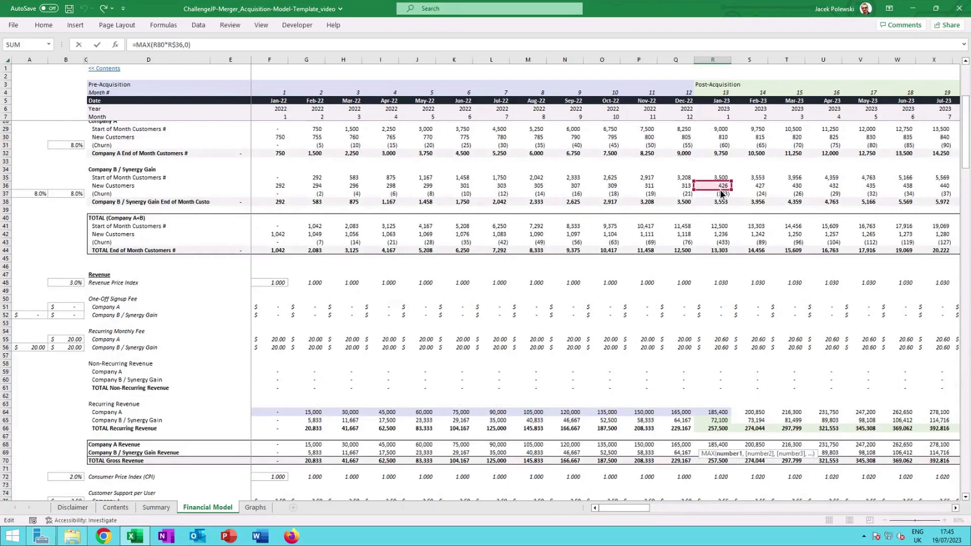
key("Escape")
scroll(718, 404, "down", 2)
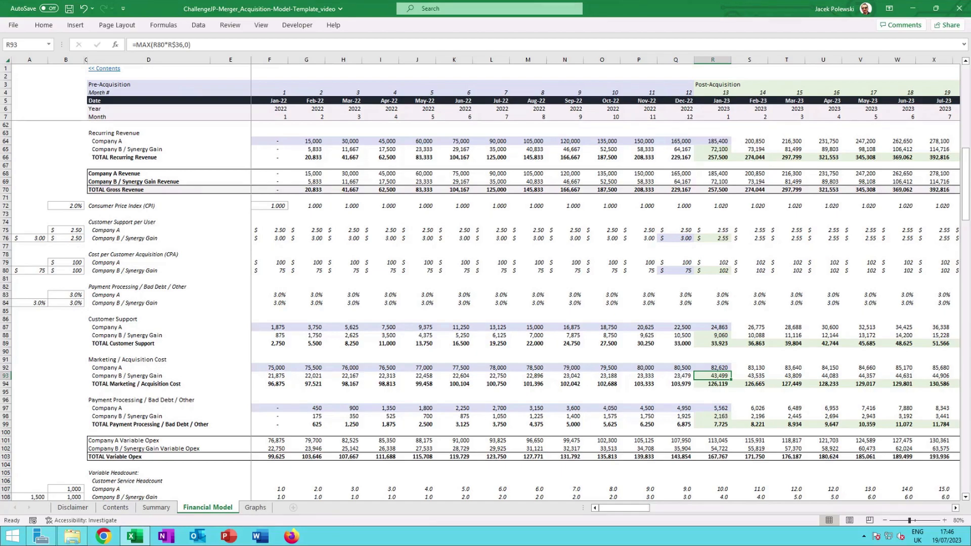
Inspect the Company B / Synergy Gain payment processing / bad debt formula and its referenced cells.
left_click(725, 410)
left_click(724, 416)
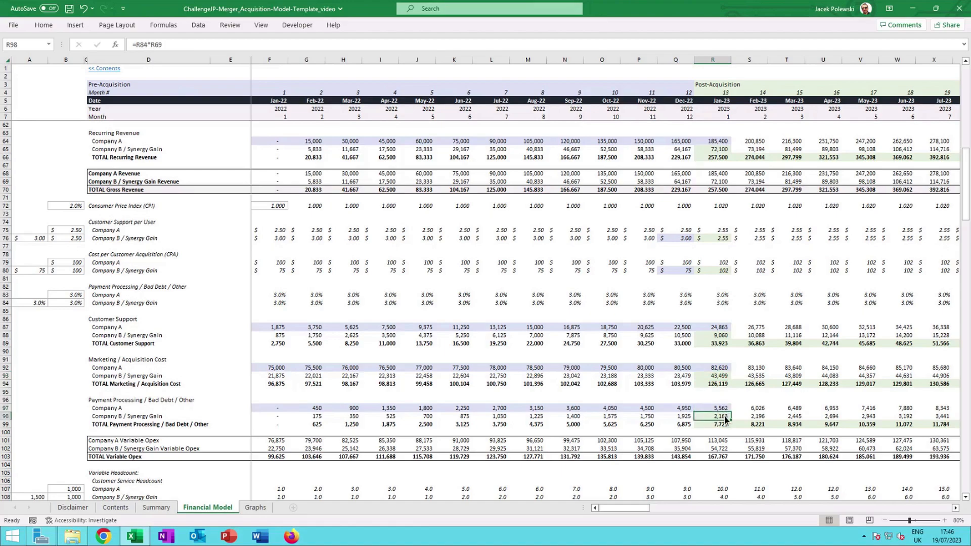
key("F2")
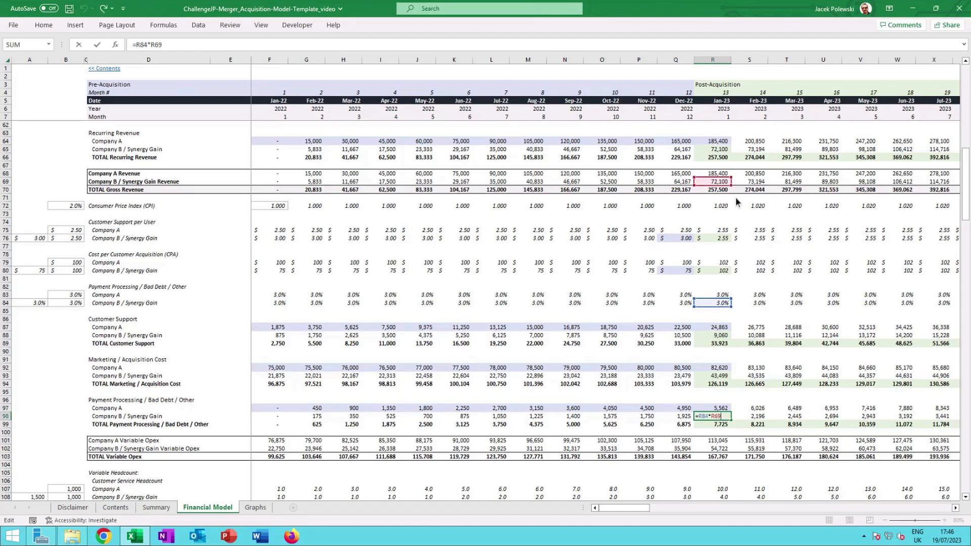
key("Escape")
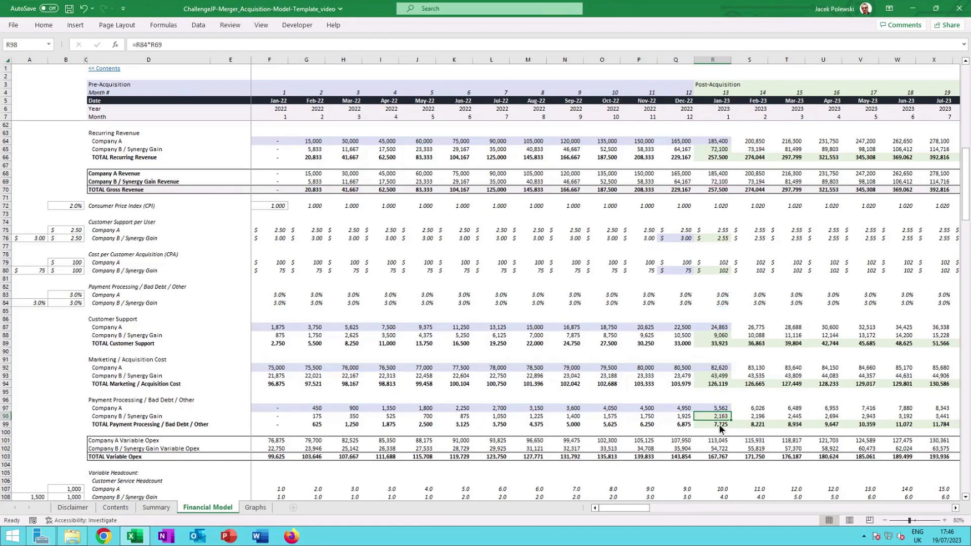
Trace Company A's customer service headcount formula to its end of month customers and per-head assumption.
scroll(719, 428, "down", 2)
scroll(719, 429, "down", 6)
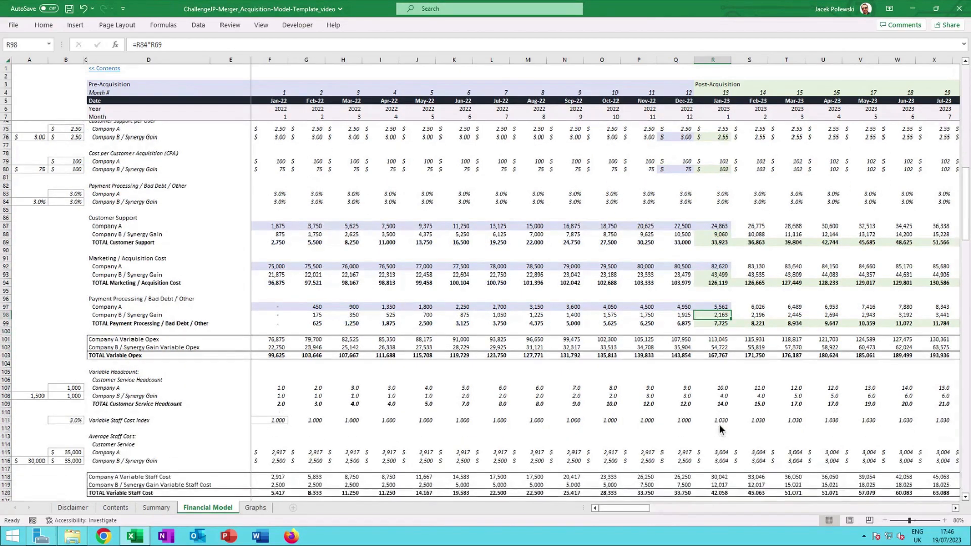
scroll(718, 427, "down", 2)
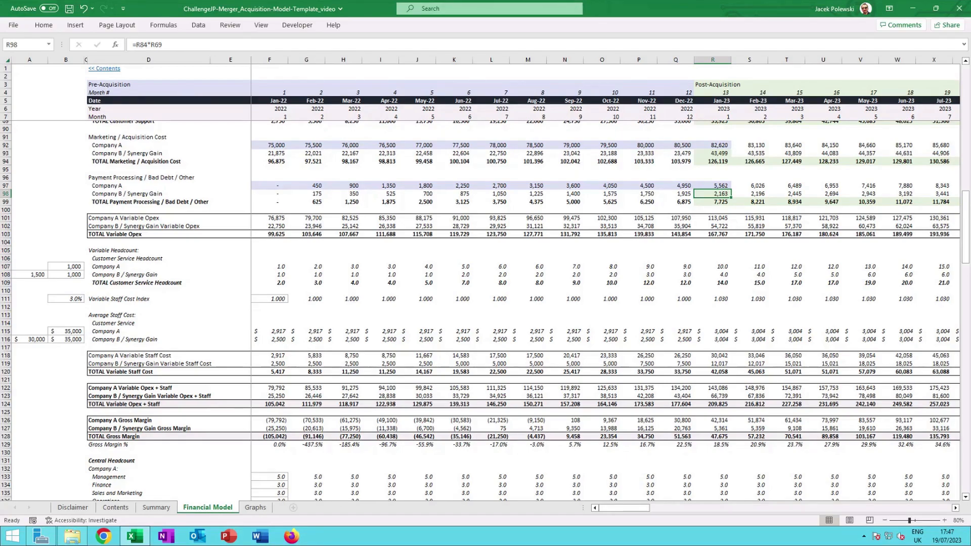
left_click(726, 268)
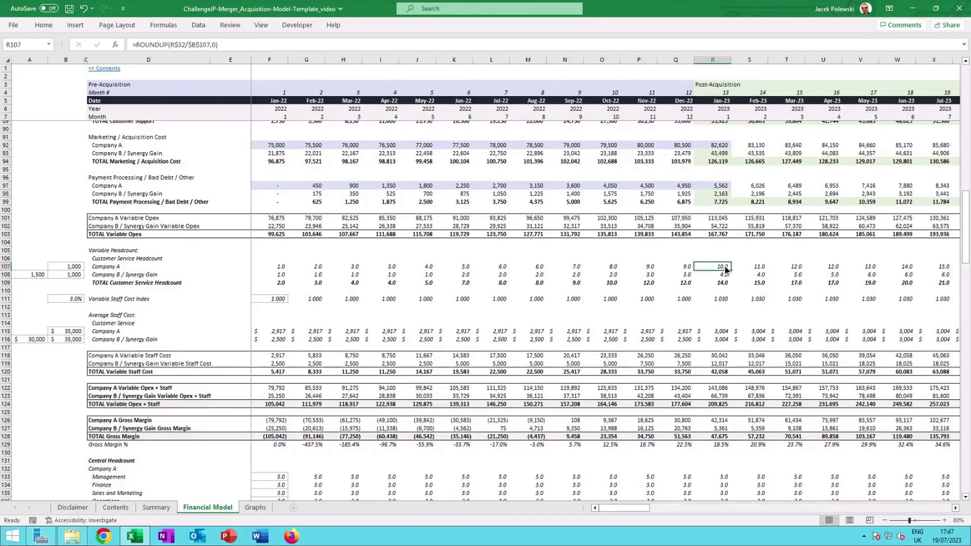
double_click(726, 268)
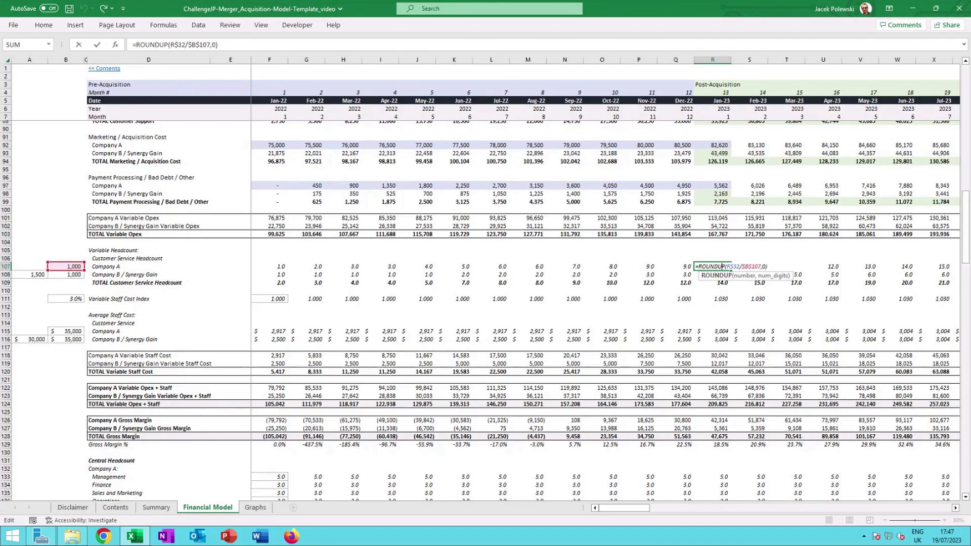
scroll(729, 259, "up", 9)
scroll(730, 263, "up", 15)
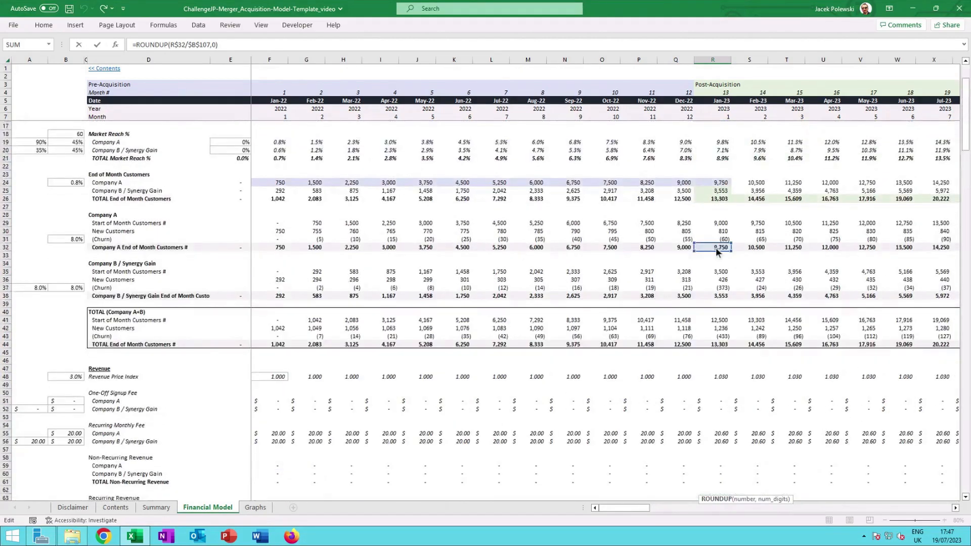
Inspect the Company B / Synergy Gain customer service headcount formula and the total customer service headcount sum.
scroll(718, 250, "down", 15)
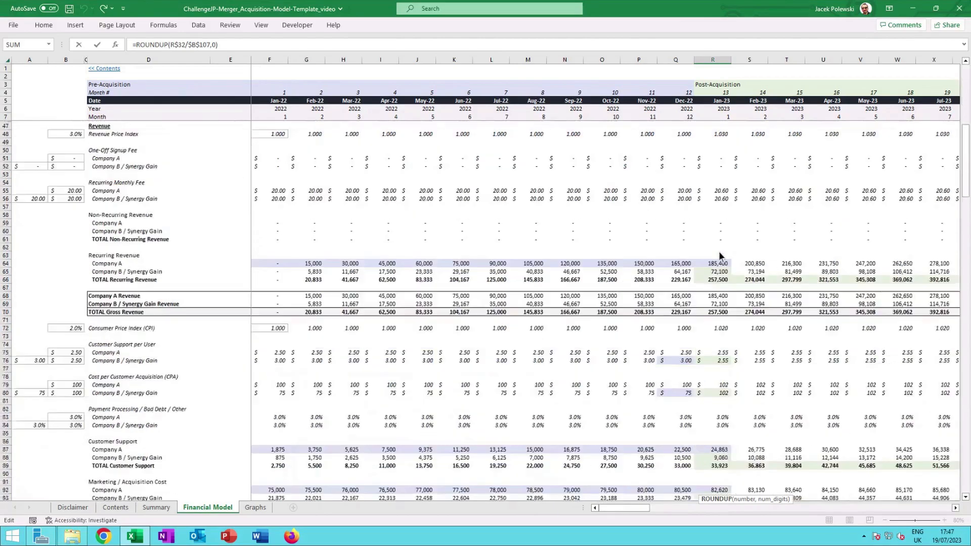
scroll(718, 251, "down", 5)
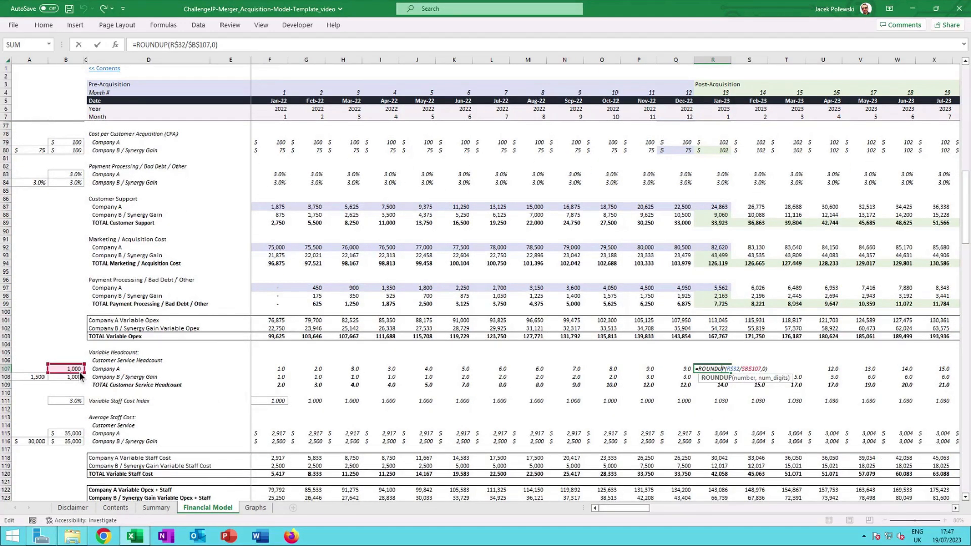
key("ctrl+Return")
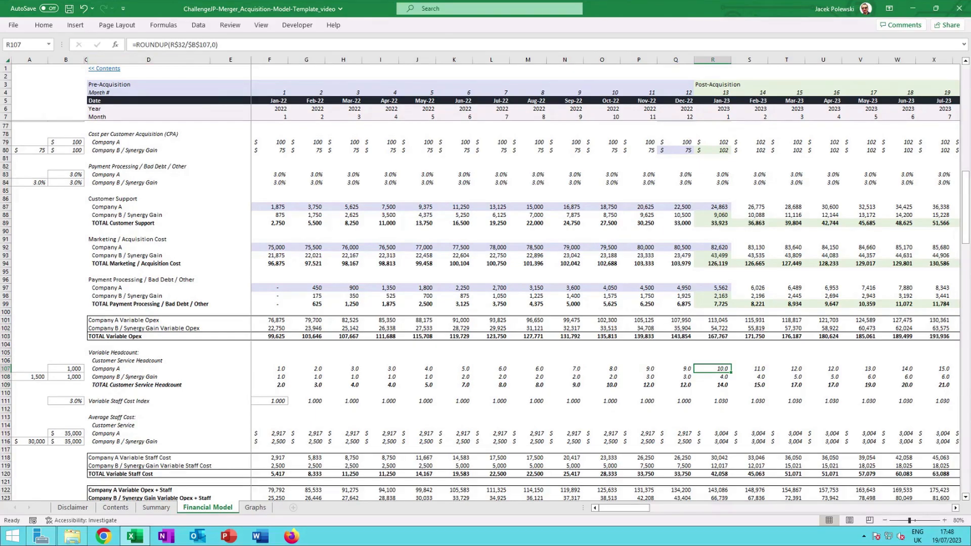
left_click(724, 377)
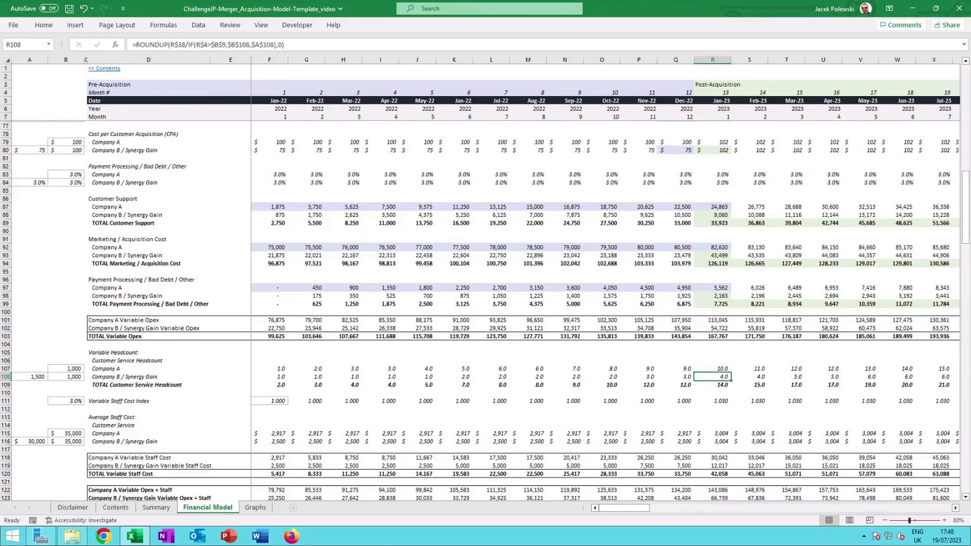
left_click(724, 386)
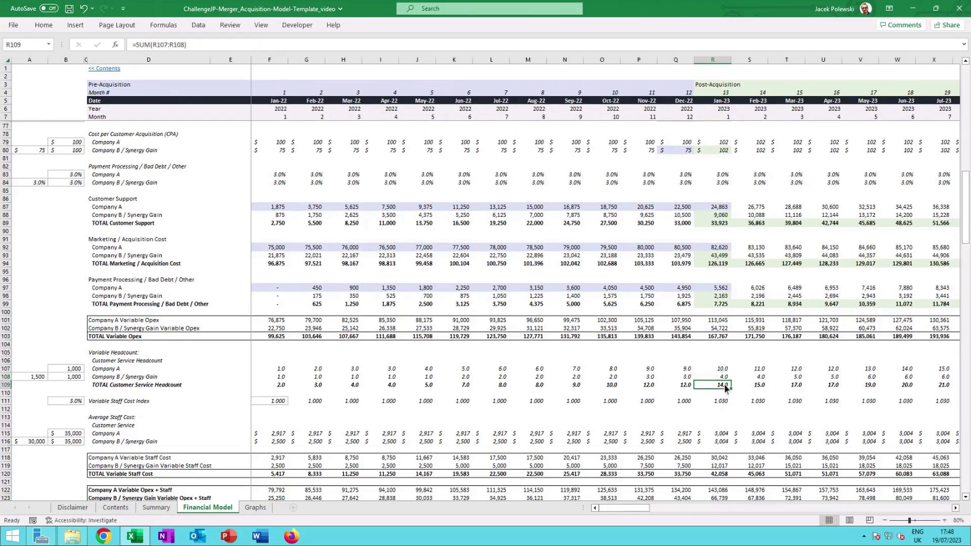
Inspect the Company A average staff cost formula and trace the variable staff cost formula to its headcount and cost cells.
scroll(721, 386, "down", 3)
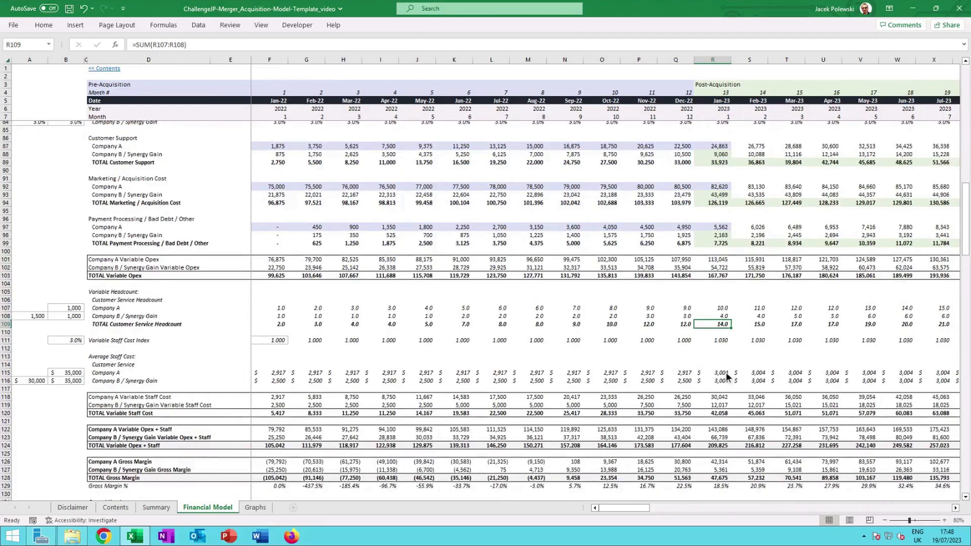
left_click(726, 374)
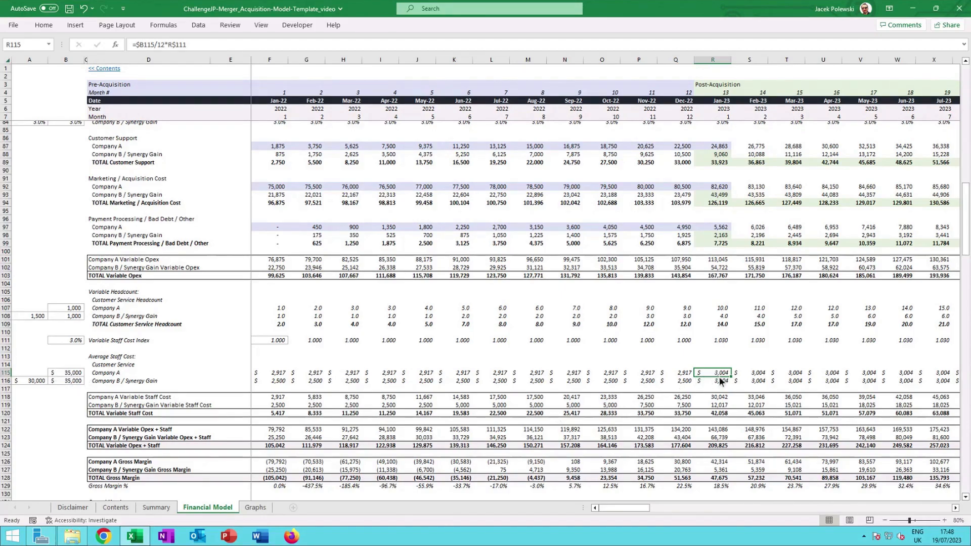
double_click(718, 398)
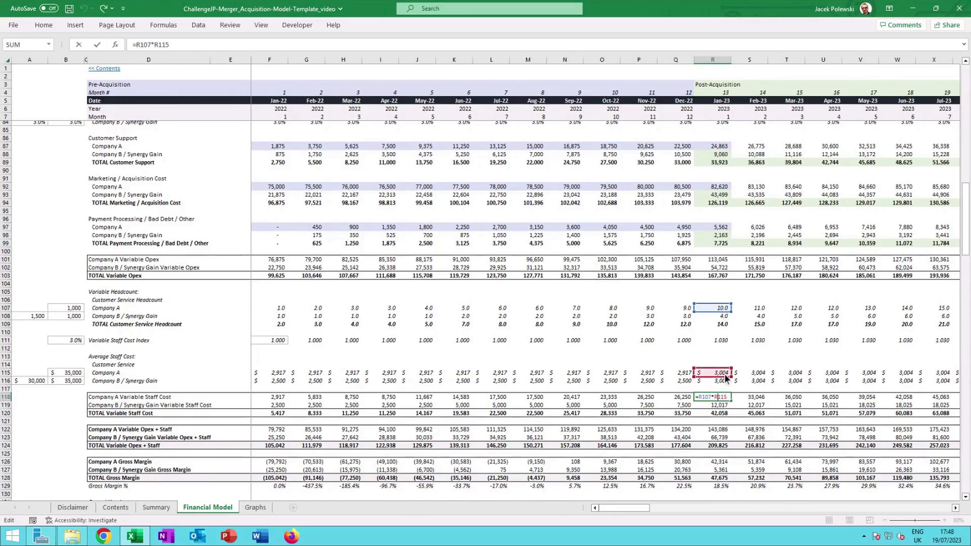
key("Escape")
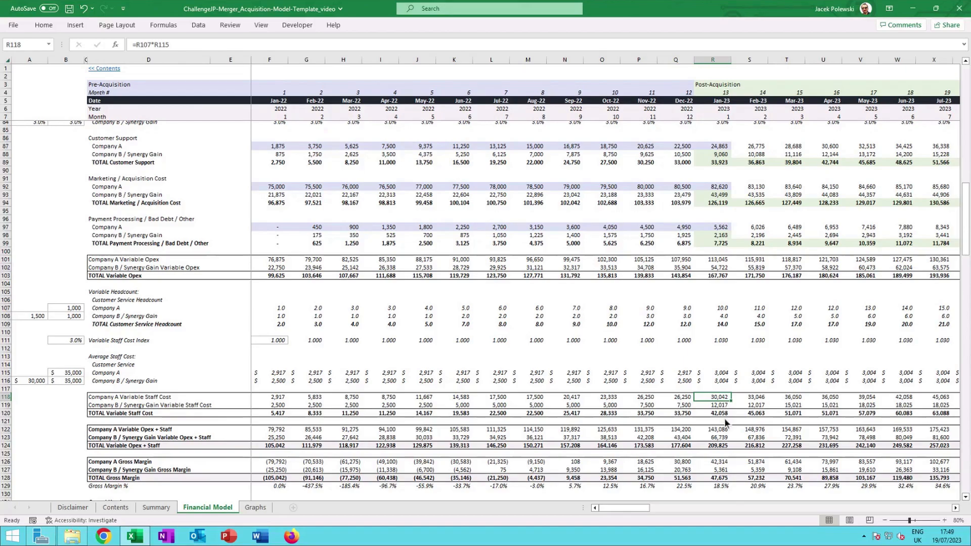
Check the total variable staff cost and total gross margin sum formulas in the first post-acquisition month.
left_click(724, 445)
scroll(729, 422, "down", 2)
left_click(723, 437)
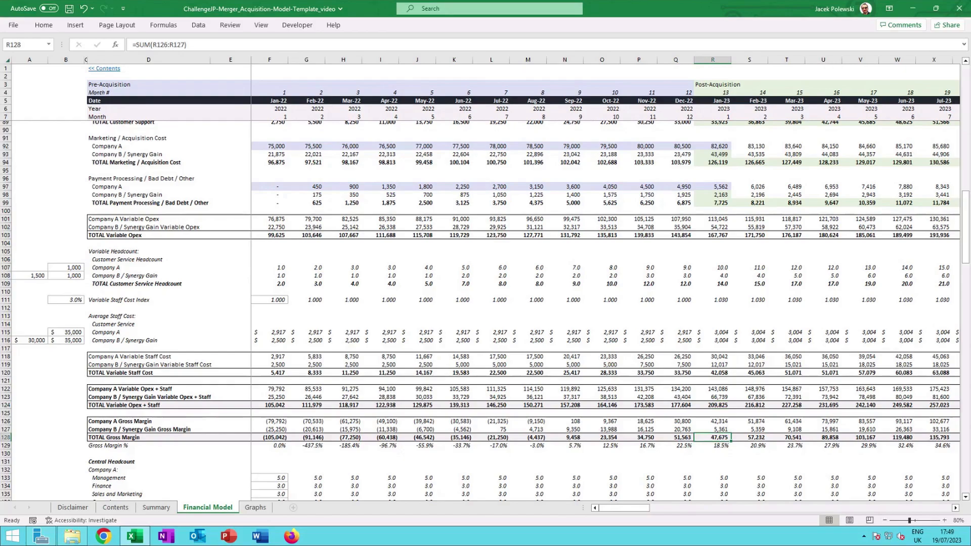
Compare pre- and post-acquisition Company B / Synergy Gain central headcount formulas for management, finance and operations.
scroll(729, 439, "down", 8)
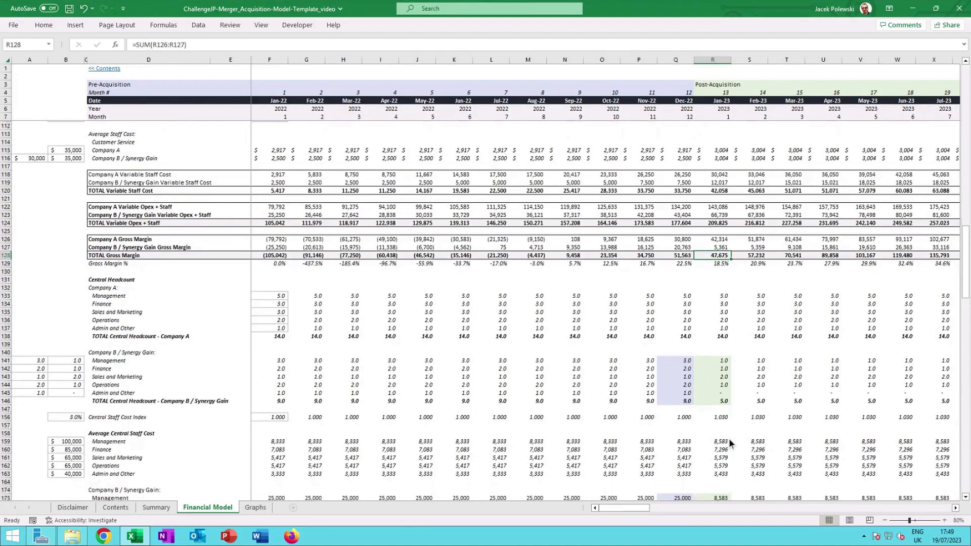
scroll(728, 439, "down", 3)
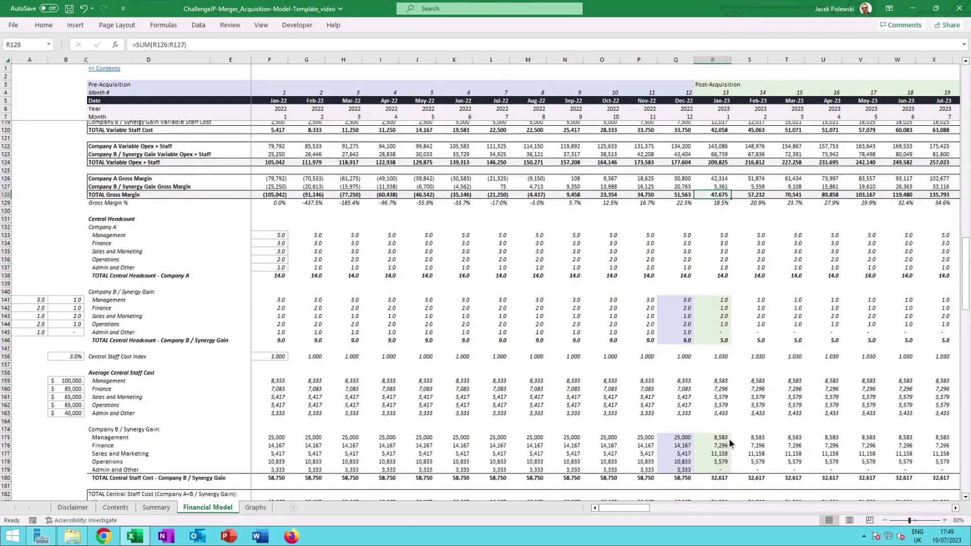
scroll(701, 246, "down", 2)
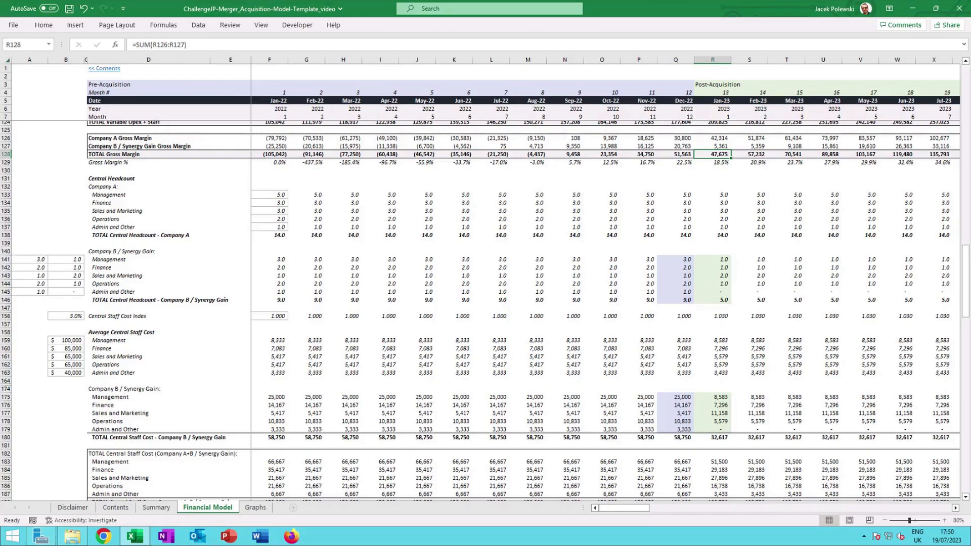
left_click(702, 258)
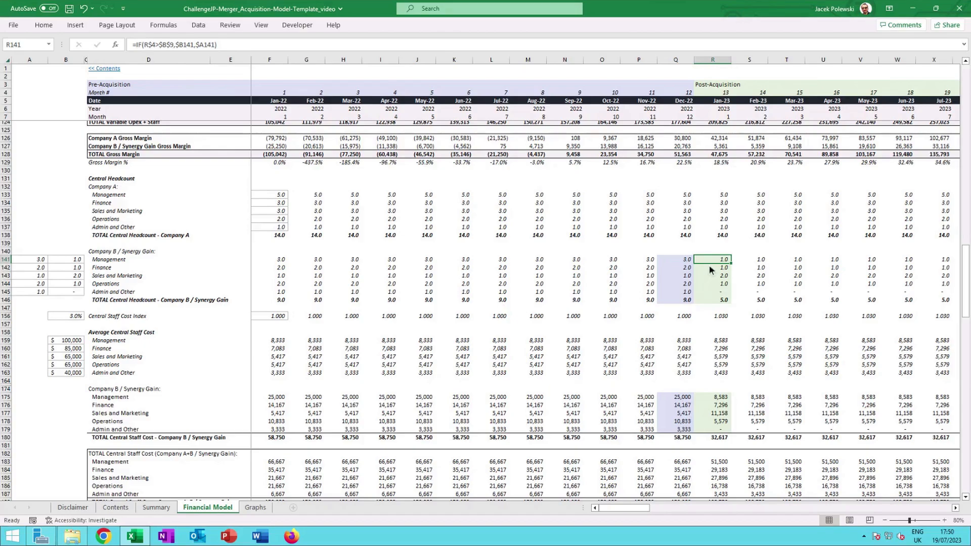
left_click(686, 270)
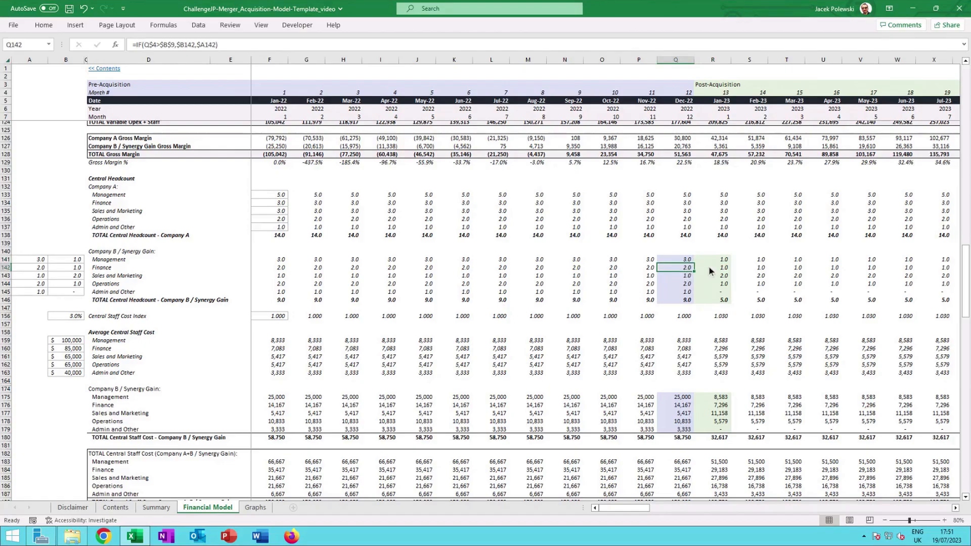
left_click(709, 267)
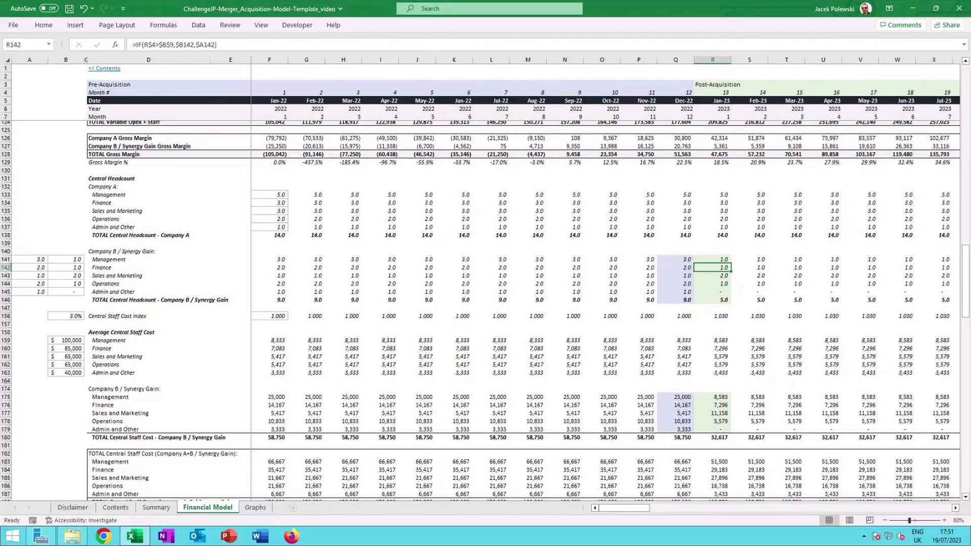
left_click(717, 274)
left_click(724, 285)
left_click(685, 286)
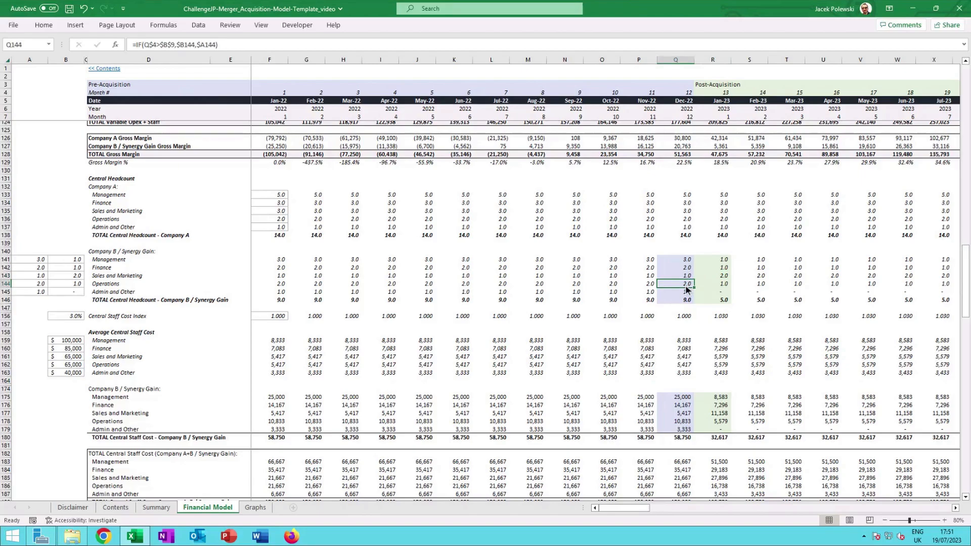
left_click(722, 286)
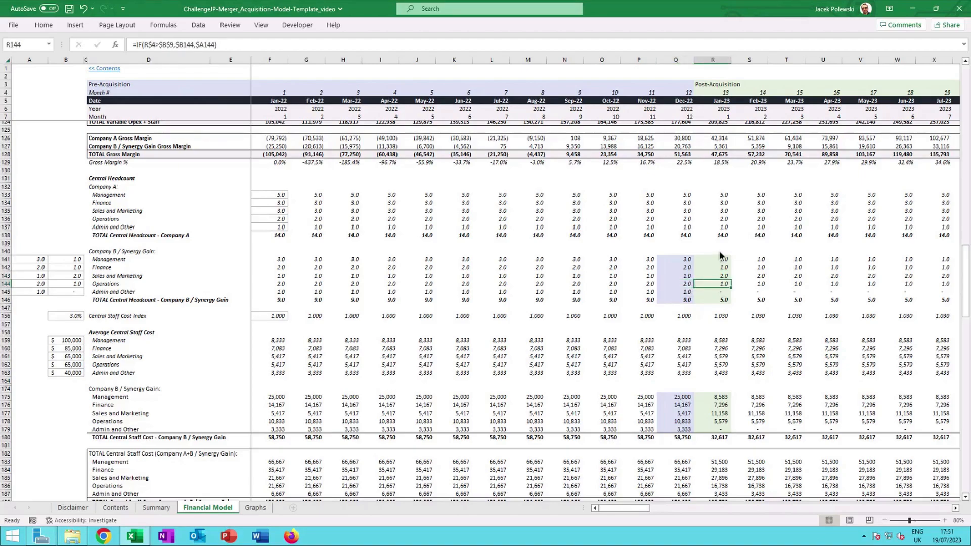
Compare the pre- and post-acquisition total central headcount sums for Company B / Synergy Gain.
left_click(700, 301)
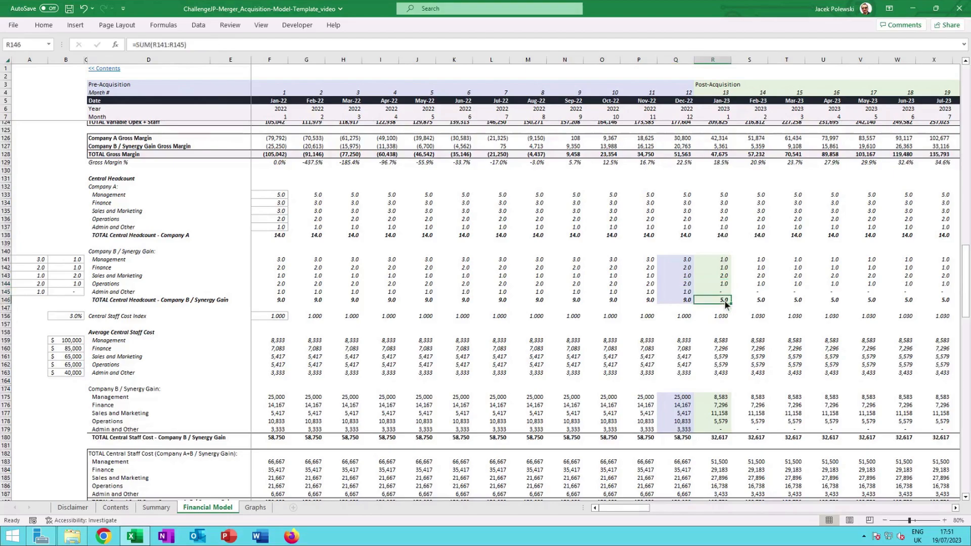
left_click(688, 300)
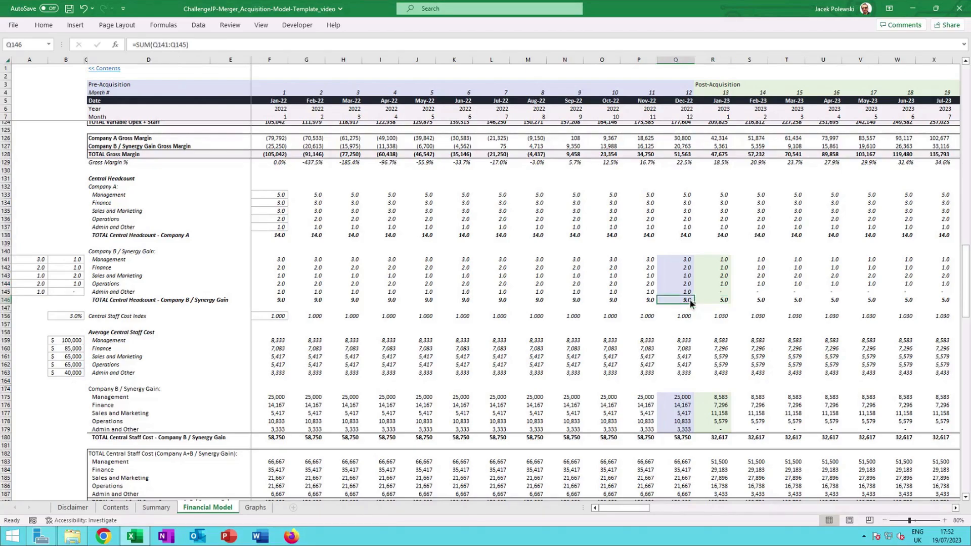
left_click(726, 300)
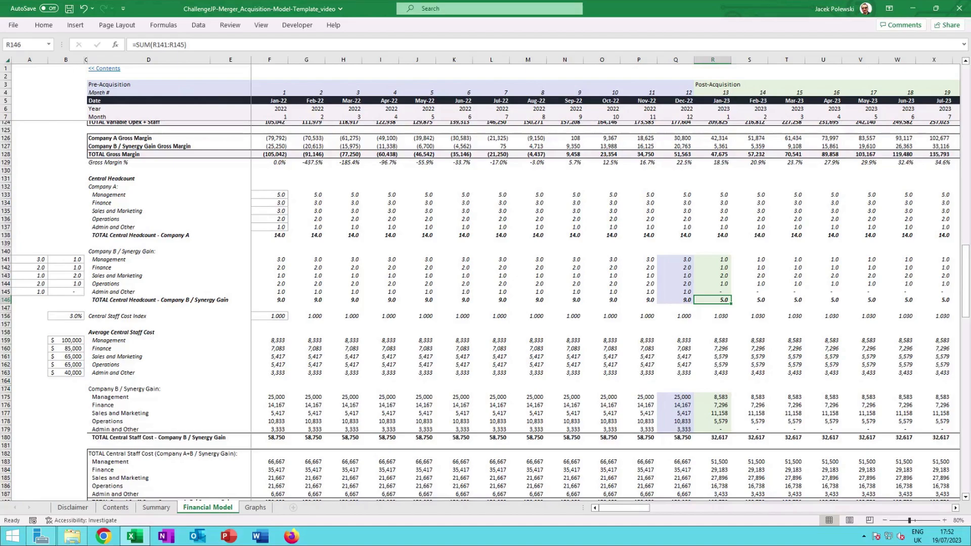
Unhide the hidden rows between the Company B central headcount and its central staff cost section.
scroll(718, 340, "down", 1)
left_click(723, 377)
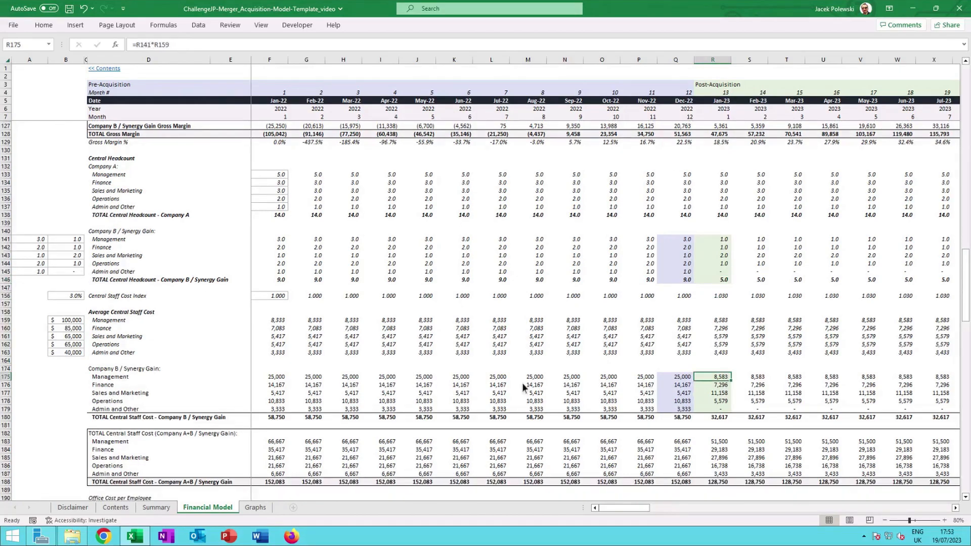
left_click_drag(6, 287, 9, 378)
right_click(14, 368)
left_click(38, 357)
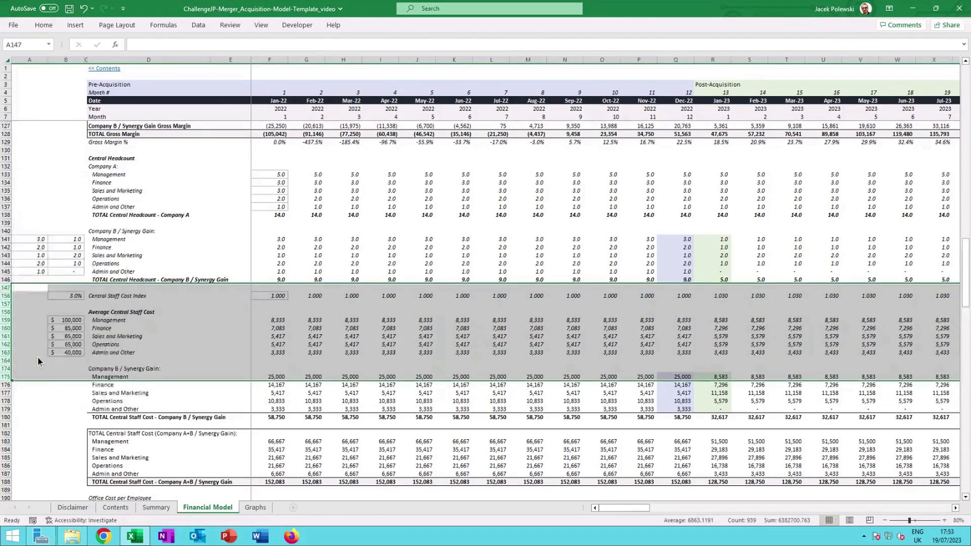
Trace Company A's central management staff cost formula to its headcount and average central staff cost cells.
scroll(722, 303, "down", 2)
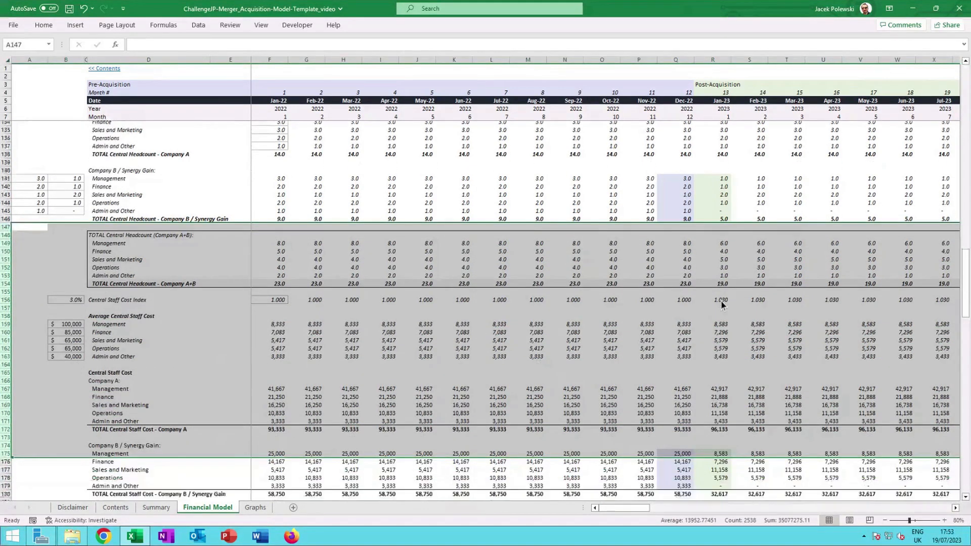
scroll(721, 304, "down", 2)
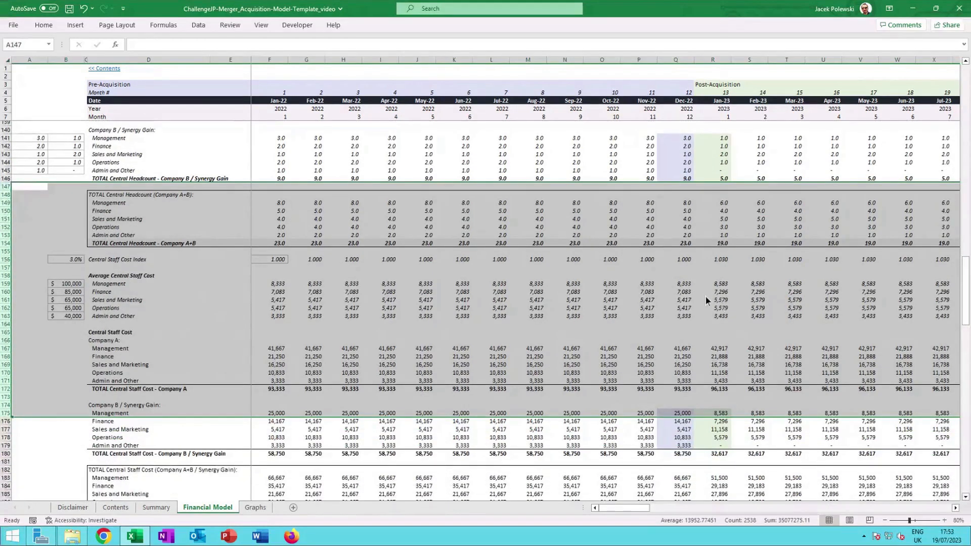
scroll(708, 298, "down", 1)
left_click(711, 328)
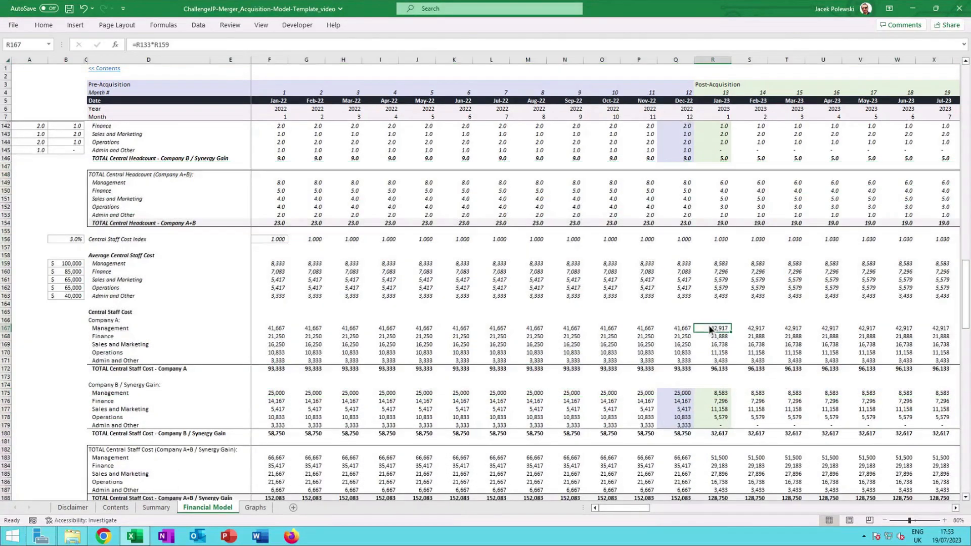
double_click(710, 329)
scroll(723, 323, "up", 2)
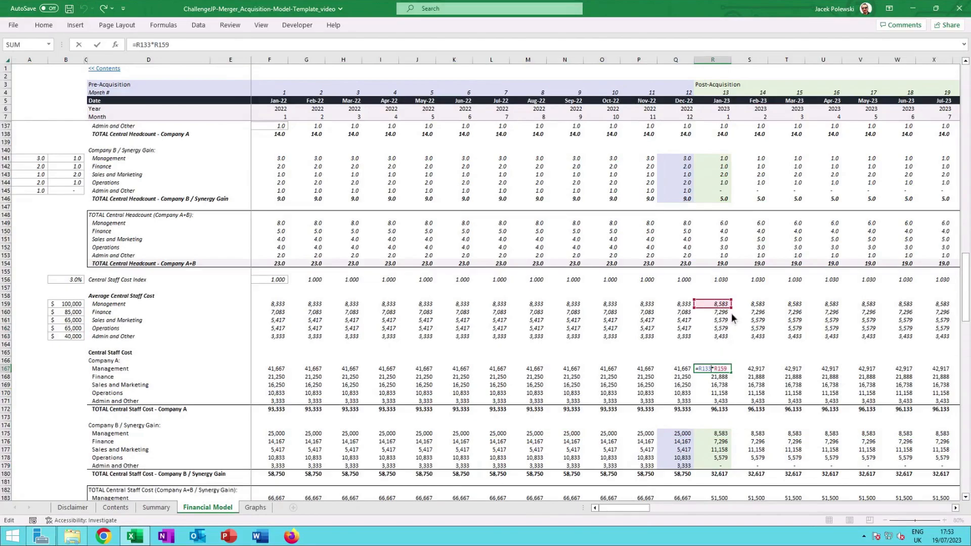
scroll(731, 313, "up", 3)
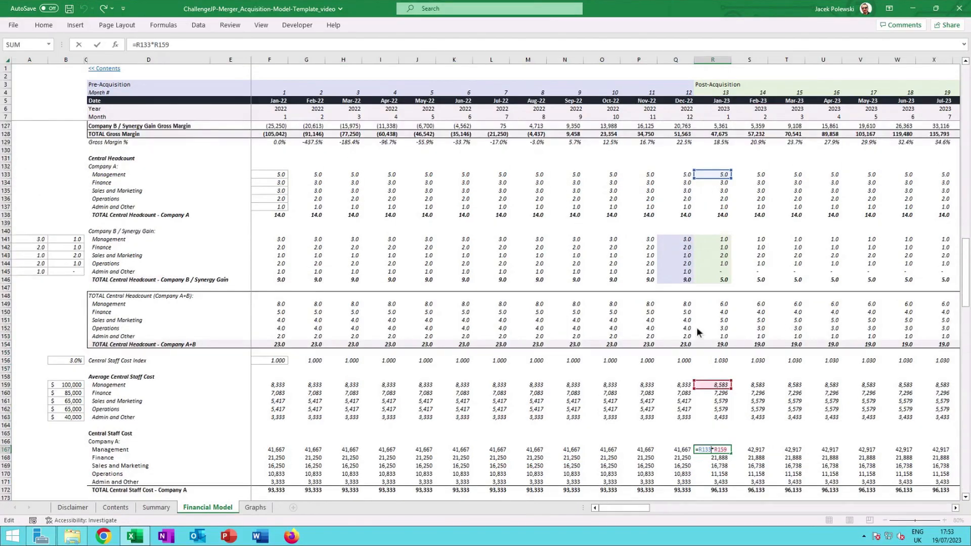
scroll(722, 384, "down", 2)
key("Escape")
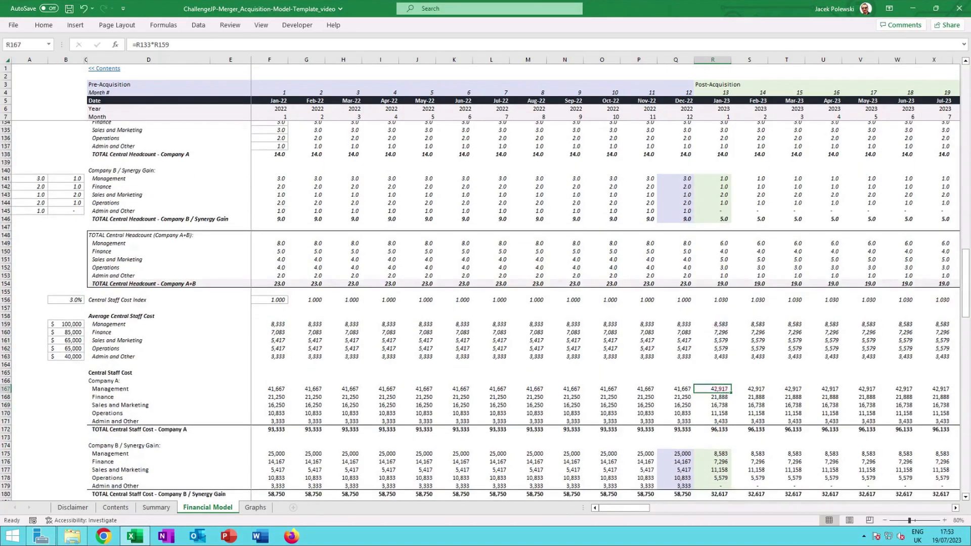
Check the total central staff cost sum formula for Company A+B / Synergy Gain.
scroll(722, 385, "down", 1)
scroll(723, 389, "down", 4)
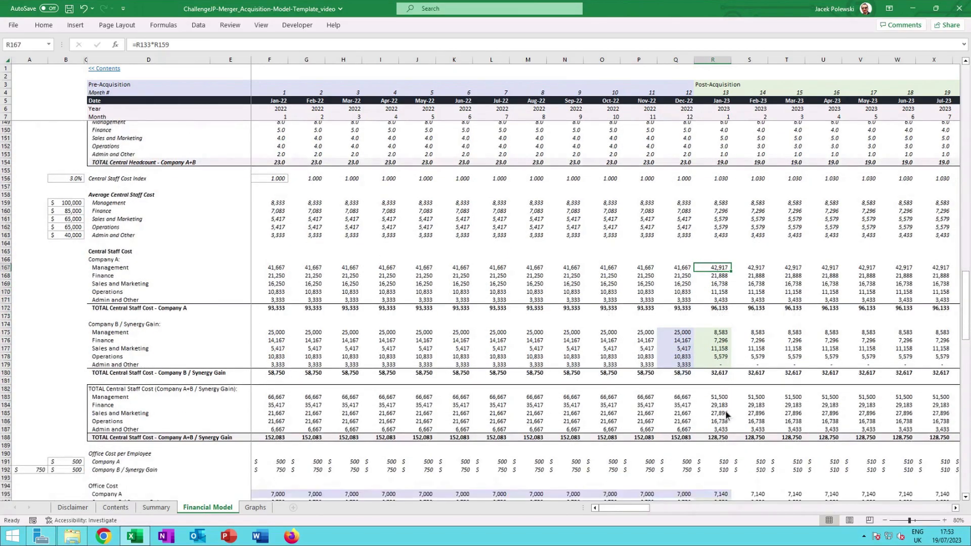
left_click(719, 437)
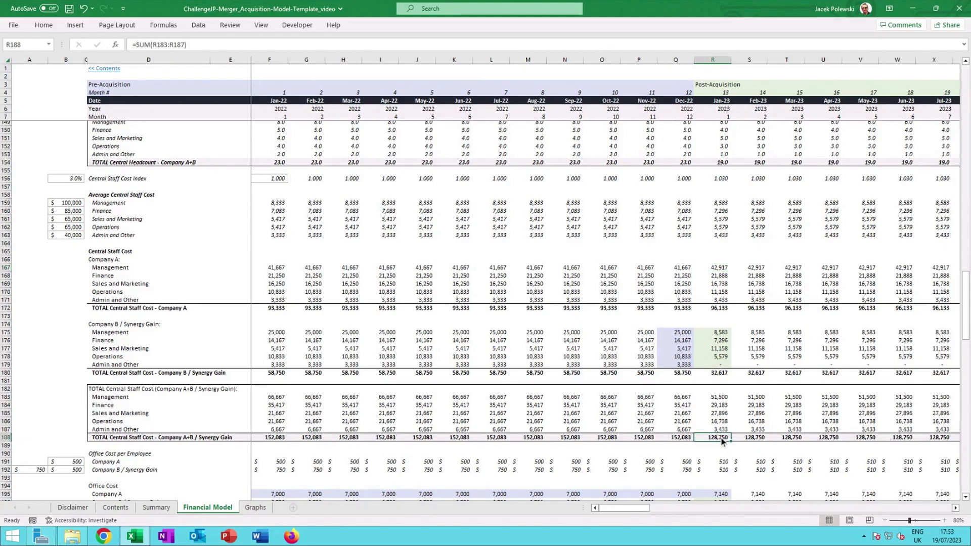
Inspect the Company B / Synergy Gain office cost per employee formula in the last pre-acquisition month.
scroll(720, 436, "down", 3)
scroll(722, 441, "down", 3)
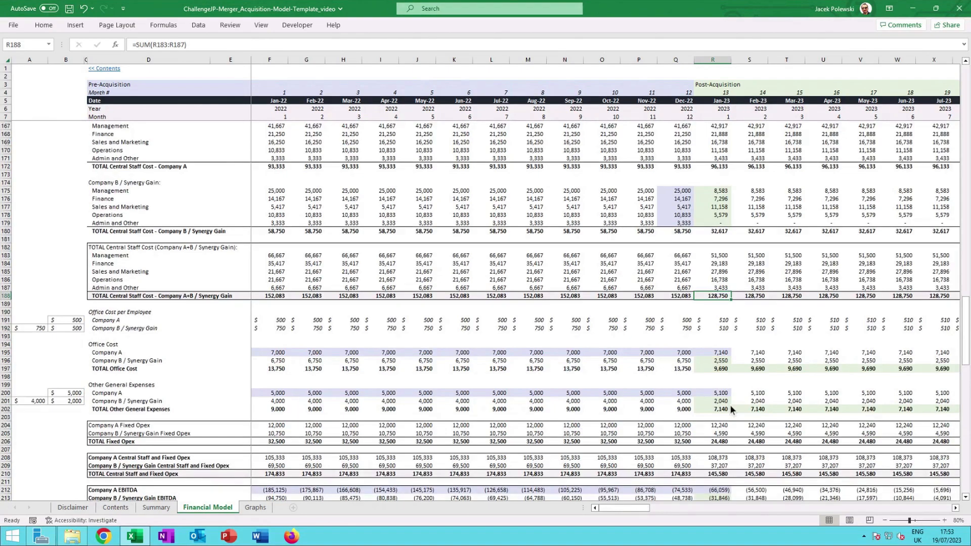
scroll(730, 407, "down", 1)
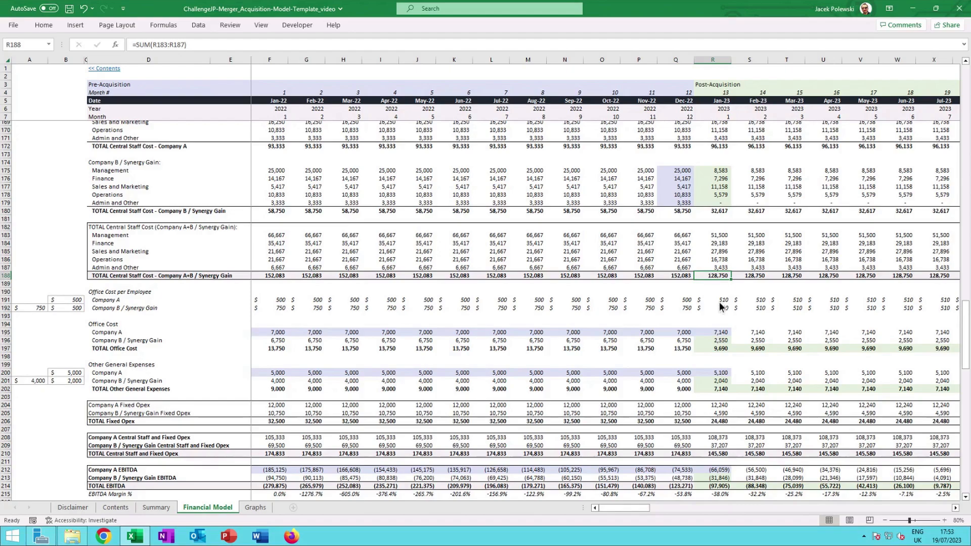
left_click(683, 308)
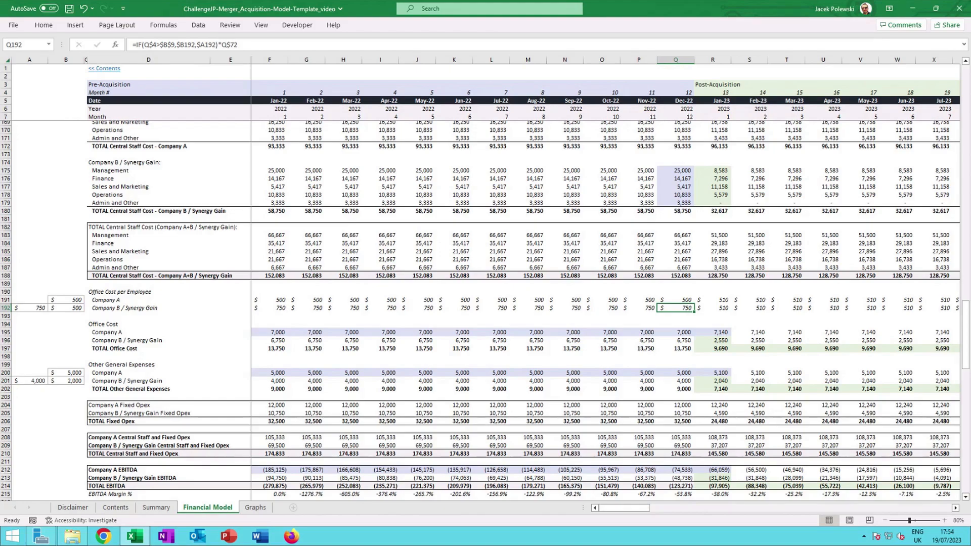
Inspect the Company B / Synergy Gain office cost per employee formula in the first post-acquisition month.
left_click(715, 306)
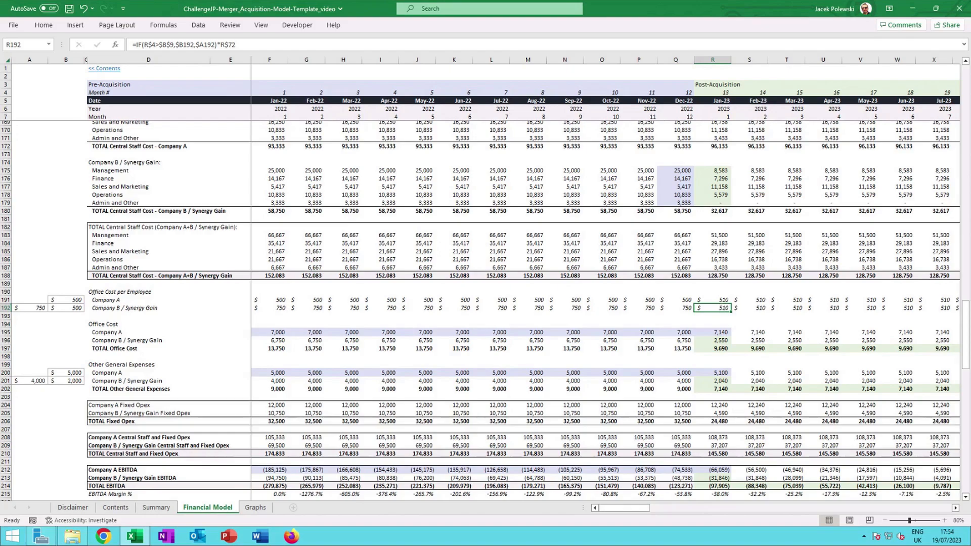
scroll(723, 372, "down", 1)
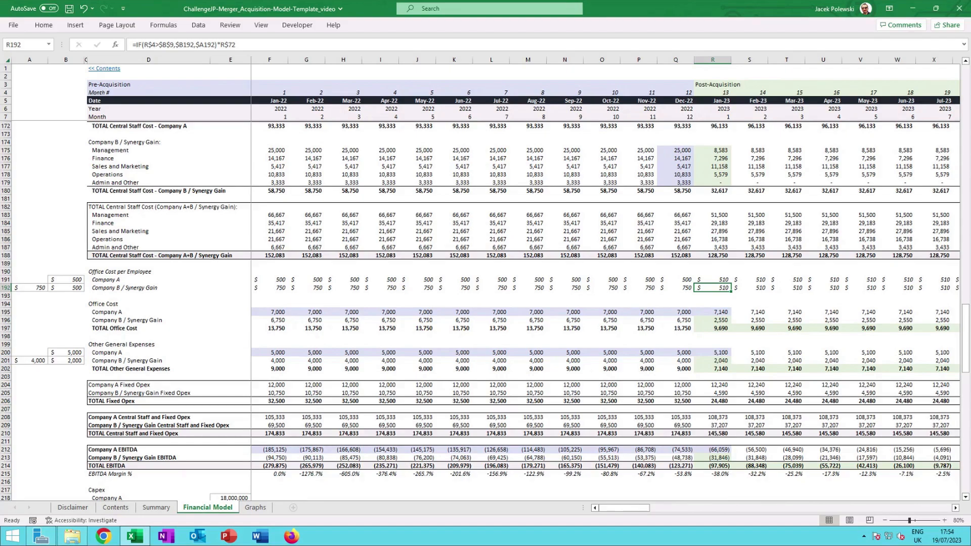
Check the January 2023 formulas for total fixed opex, Company B central staff and fixed opex, and total EBITDA.
left_click(718, 402)
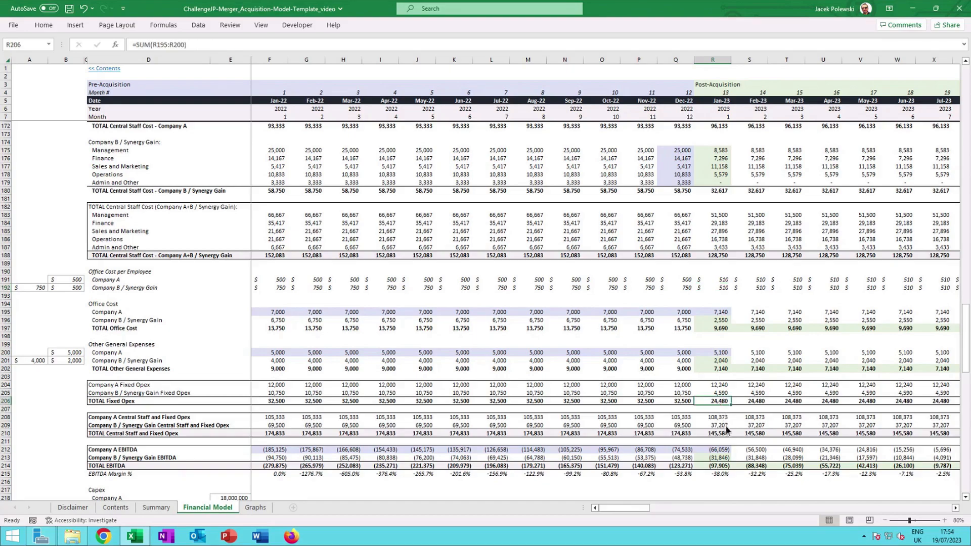
left_click(725, 428)
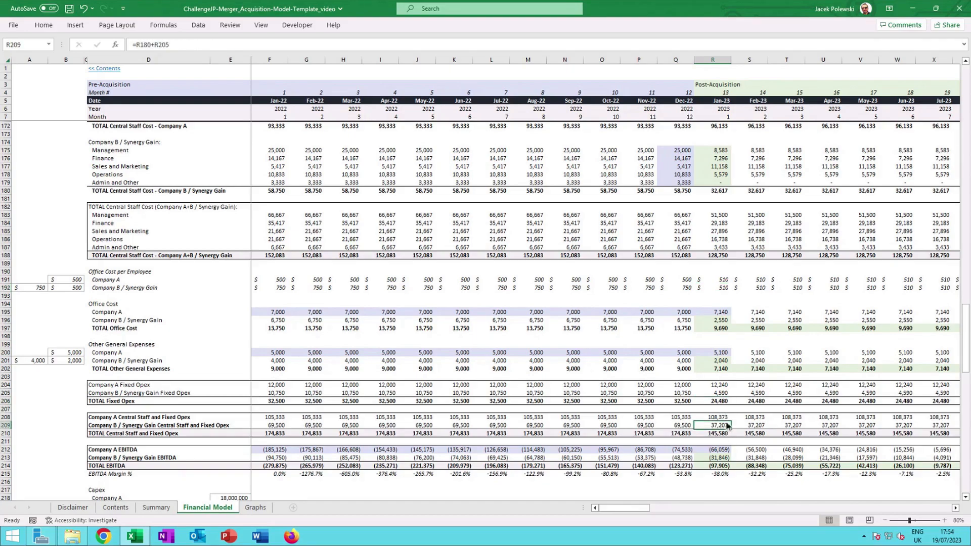
scroll(722, 416, "down", 3)
left_click(720, 405)
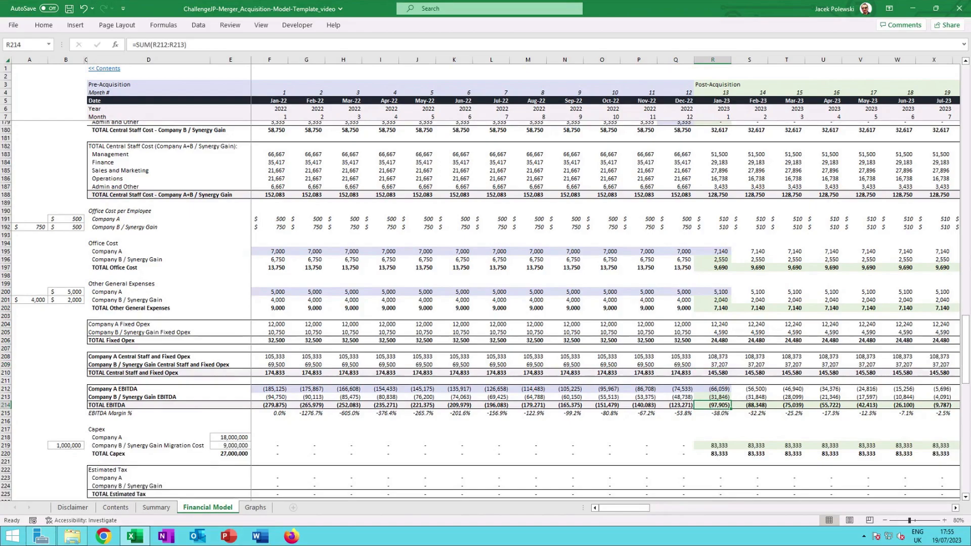
Inspect the Company B / Synergy Gain migration cost capex formula across successive post-acquisition months.
scroll(717, 410, "down", 1)
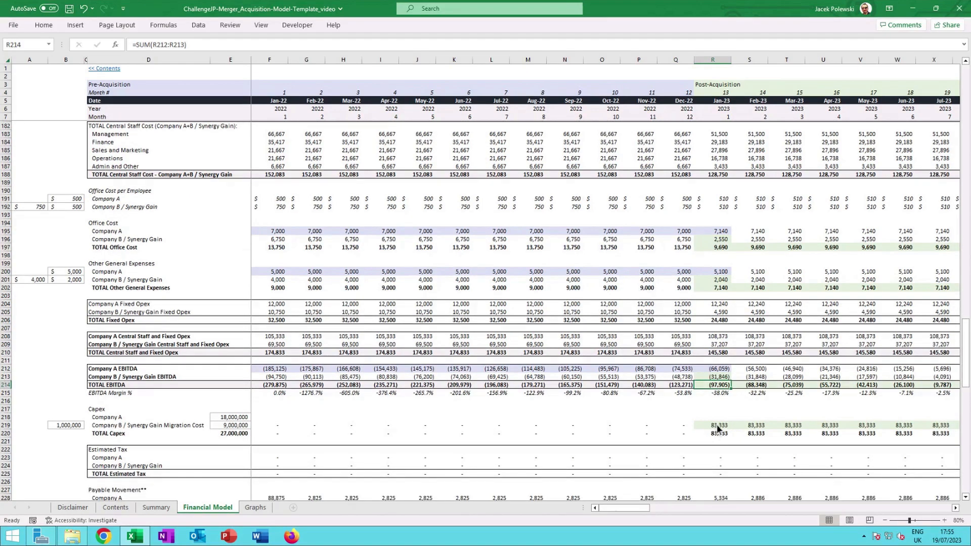
left_click(717, 428)
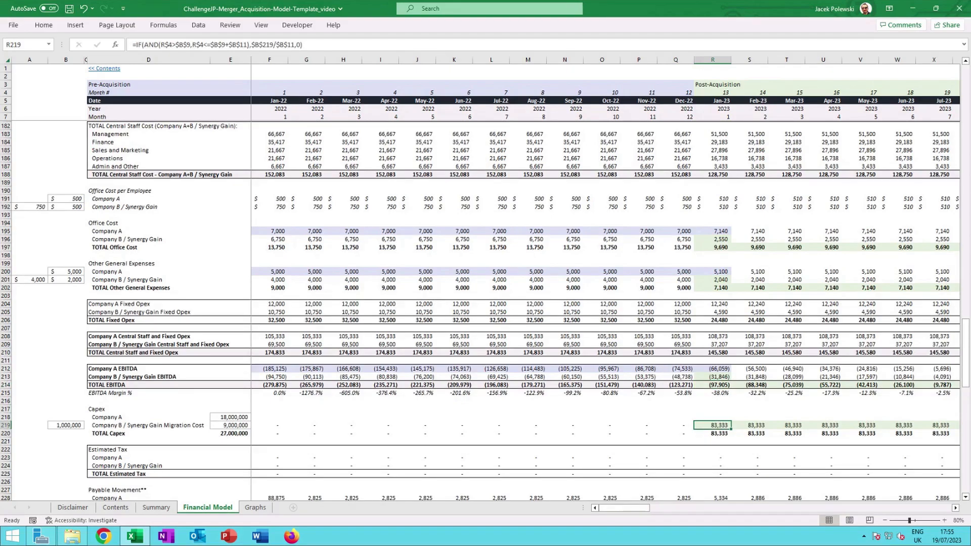
key("Right")
key("Right")
key("Right")
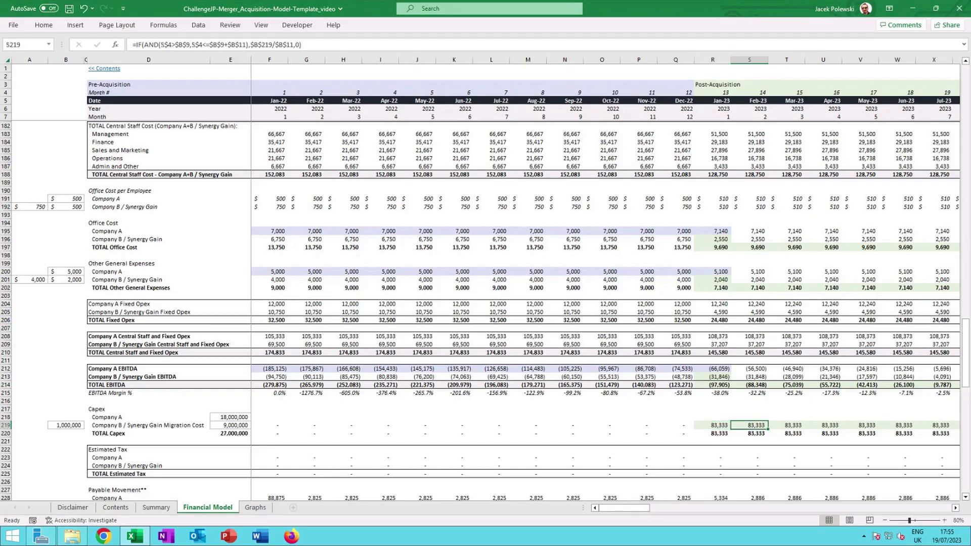
key("Right")
key("Right")
key("Right")
key("Right")
key("Right")
key("Right")
key("Right")
key("Right")
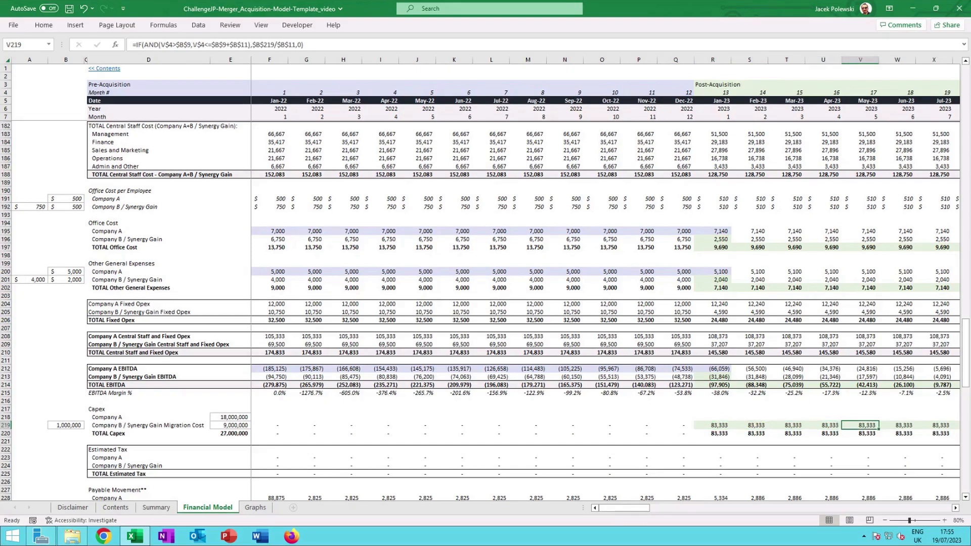
Inspect the total working capital sum formula for a pre-acquisition month.
scroll(804, 358, "down", 4)
scroll(805, 362, "down", 1)
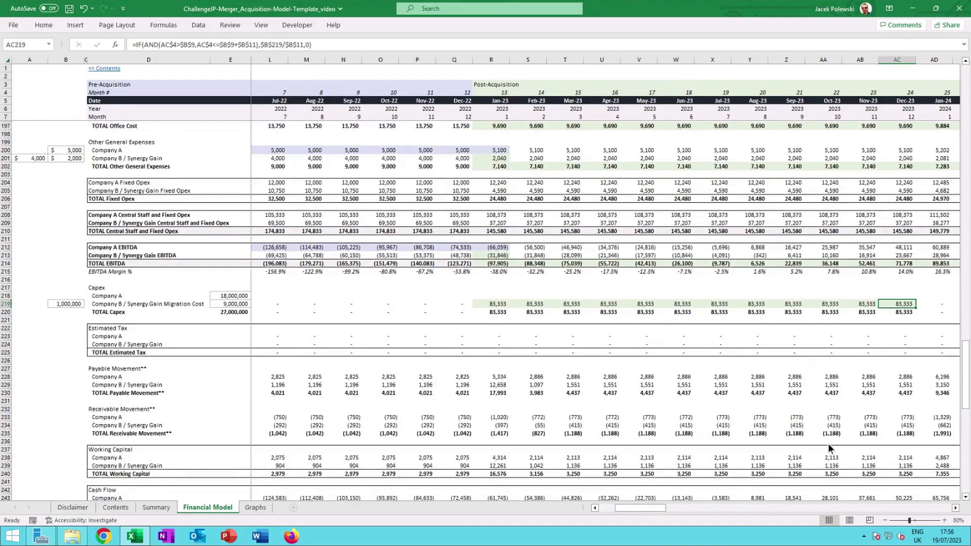
left_click(246, 477)
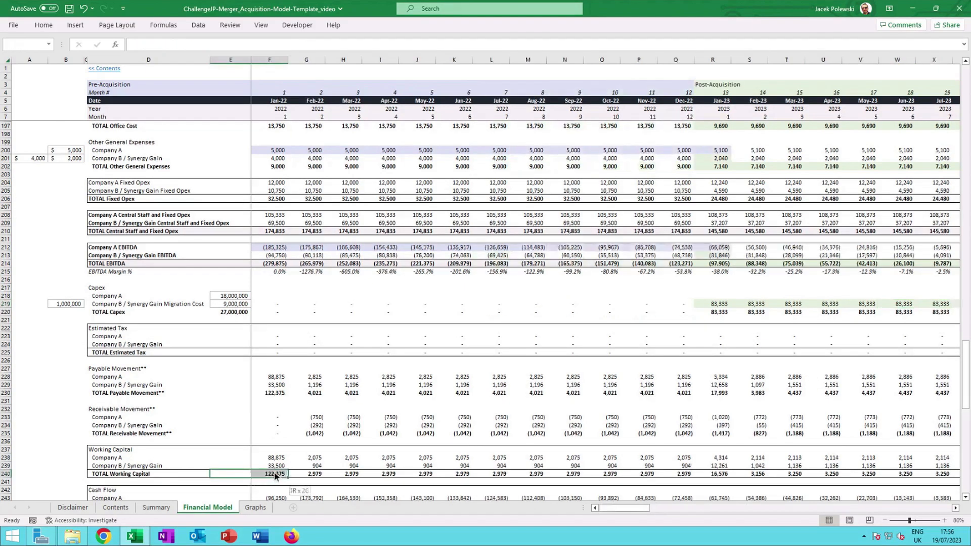
left_click(499, 475)
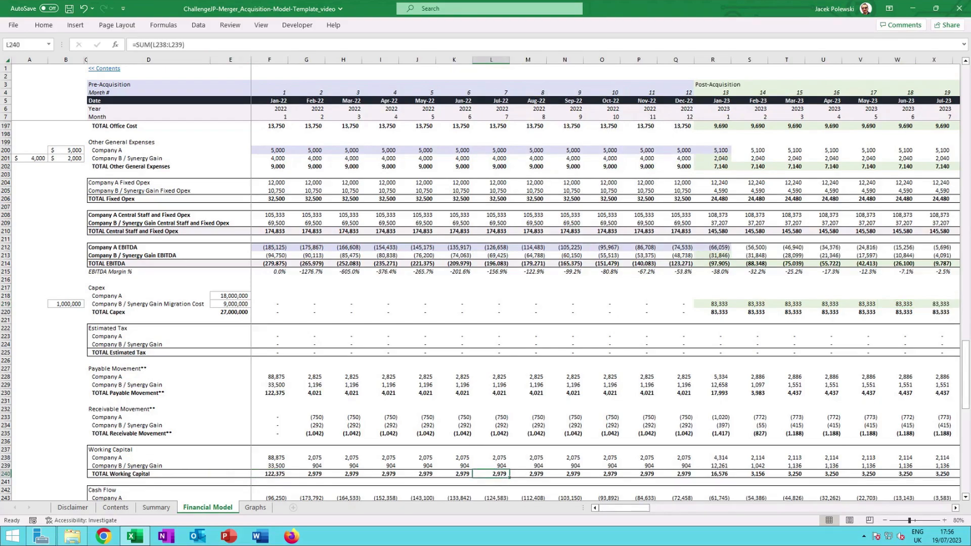
Inspect the Company A cash flow formula and scroll through the payables, receivables and depreciation sections.
scroll(504, 472, "down", 3)
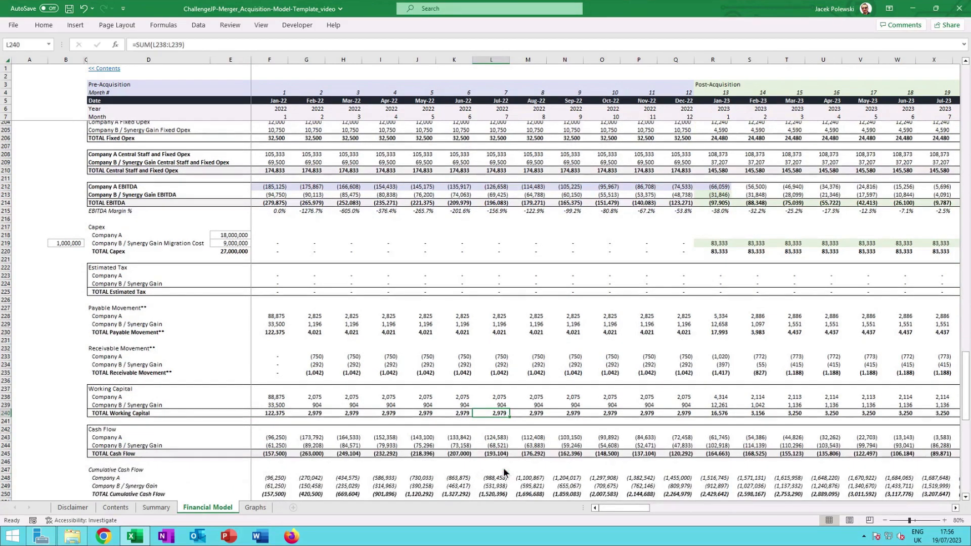
scroll(504, 471, "down", 1)
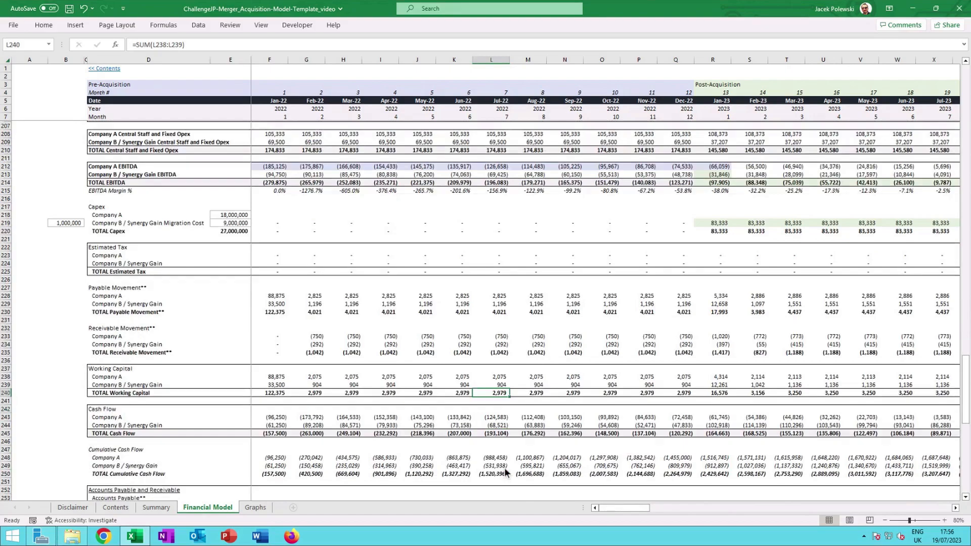
left_click(538, 420)
scroll(532, 419, "down", 12)
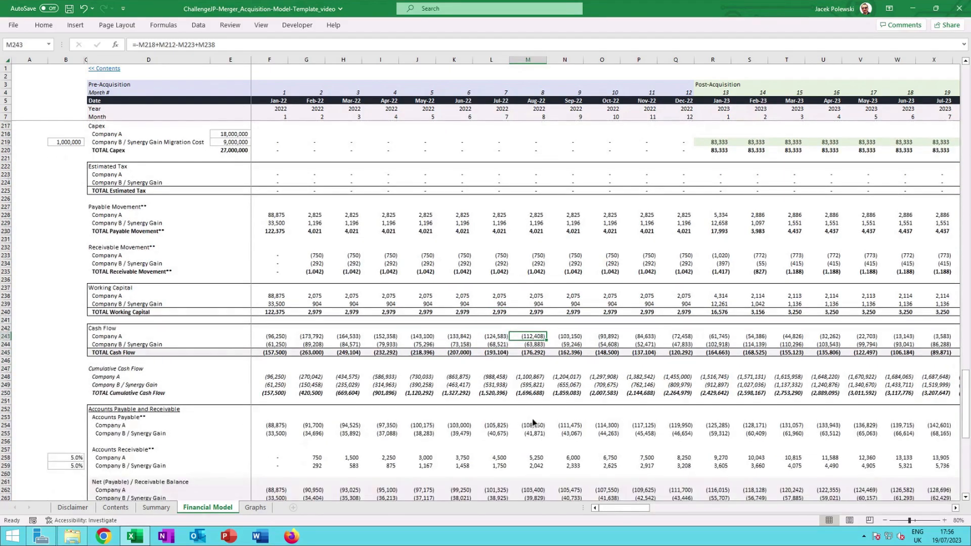
scroll(524, 374, "down", 3)
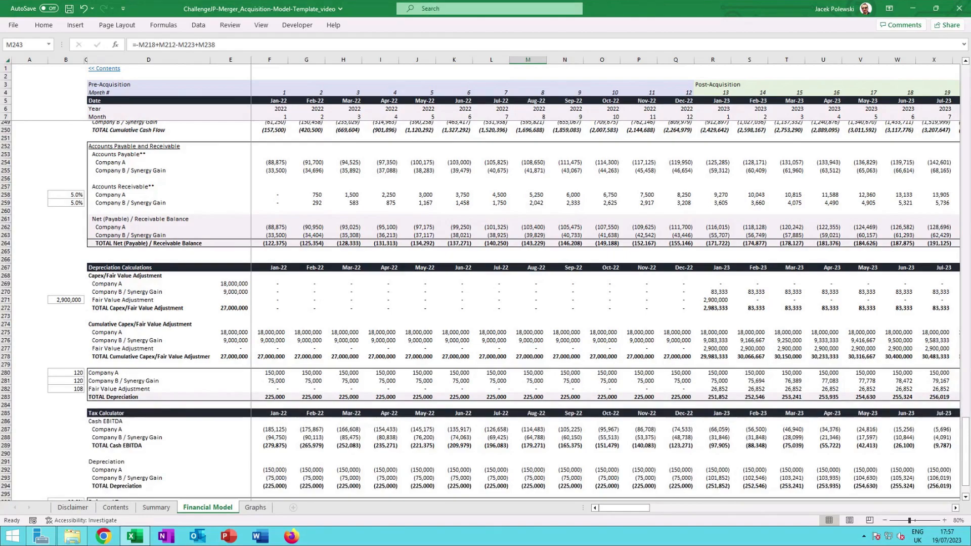
scroll(712, 385, "down", 4)
left_click(712, 385)
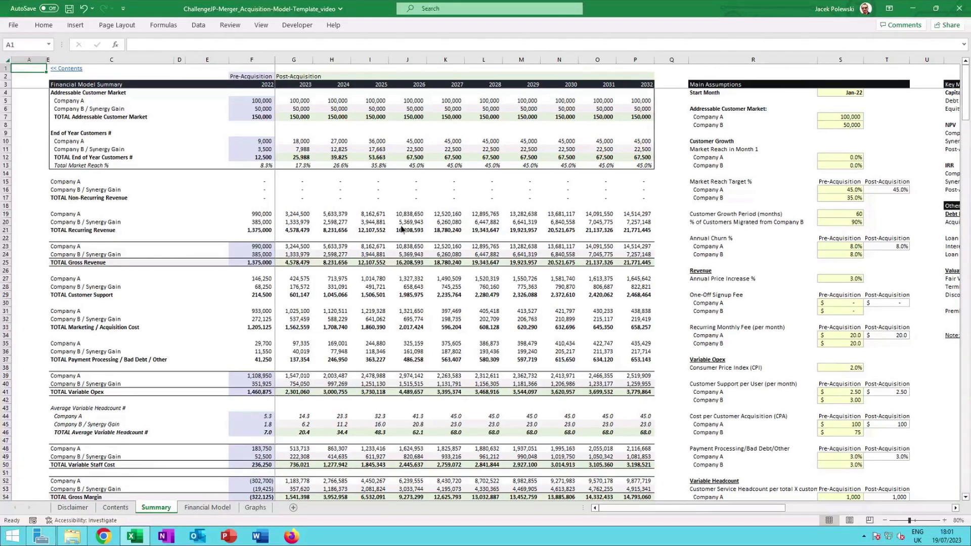
Open the Summary sheet's Company A recurring revenue SUMIFS formula for 2025 to see its Financial Model references.
left_click(379, 217)
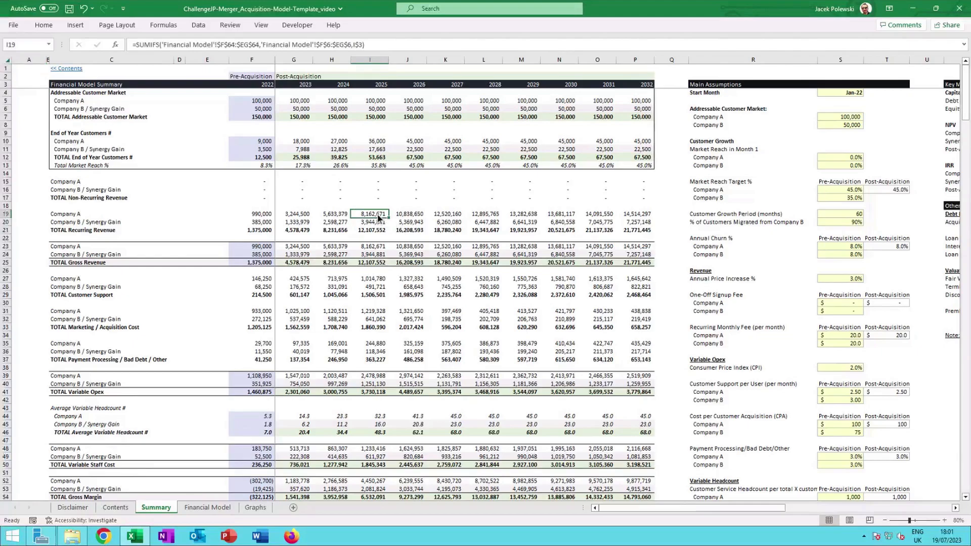
double_click(378, 216)
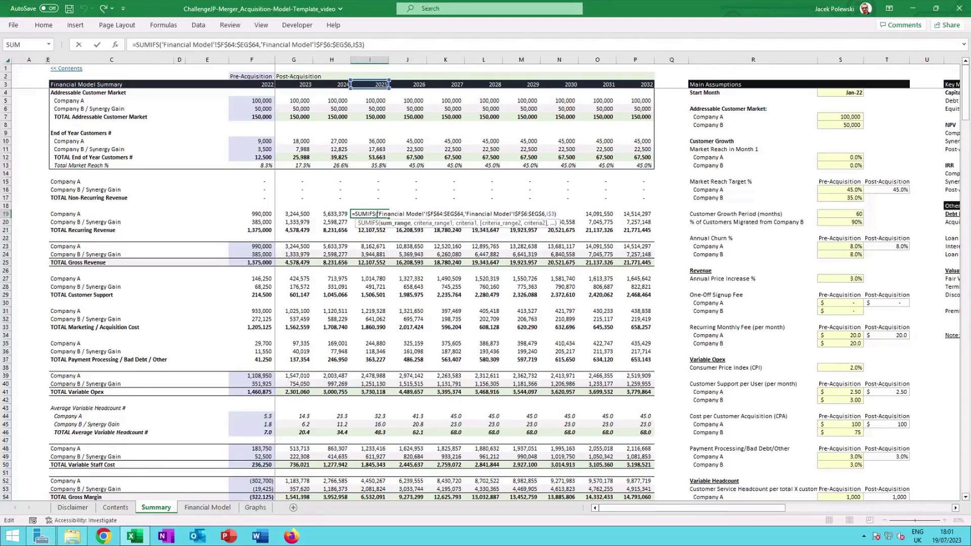
key("ctrl+Return")
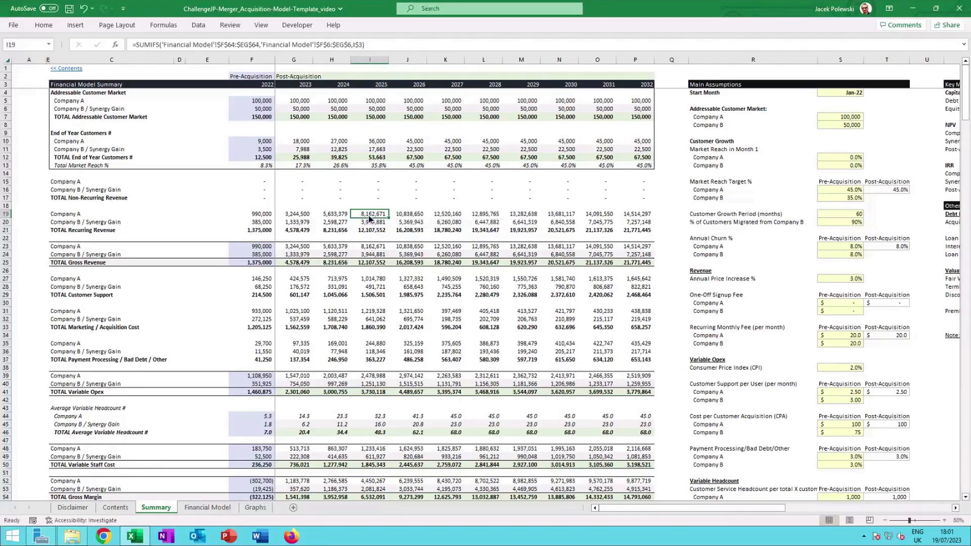
Check the total unlevered cash flow sum formula on the Summary sheet.
scroll(369, 219, "down", 5)
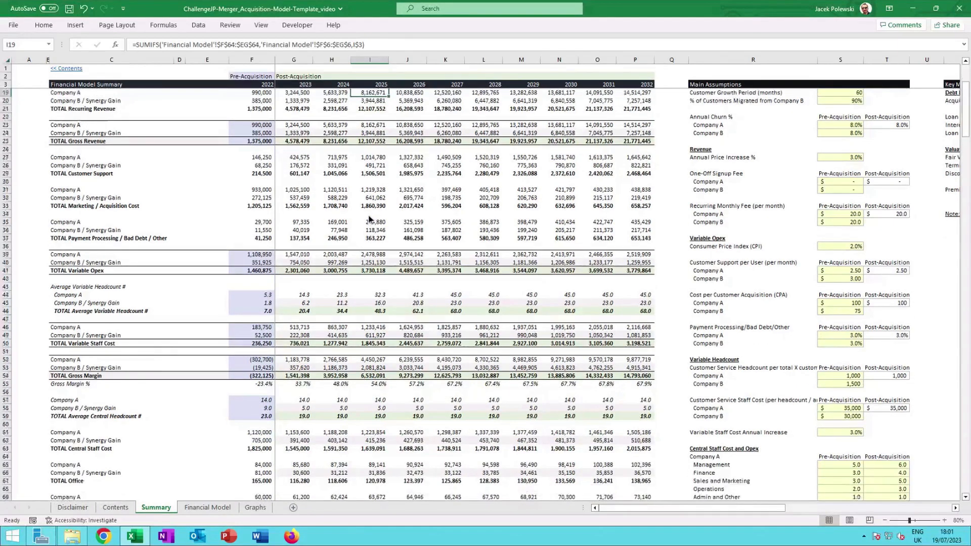
scroll(369, 218, "down", 6)
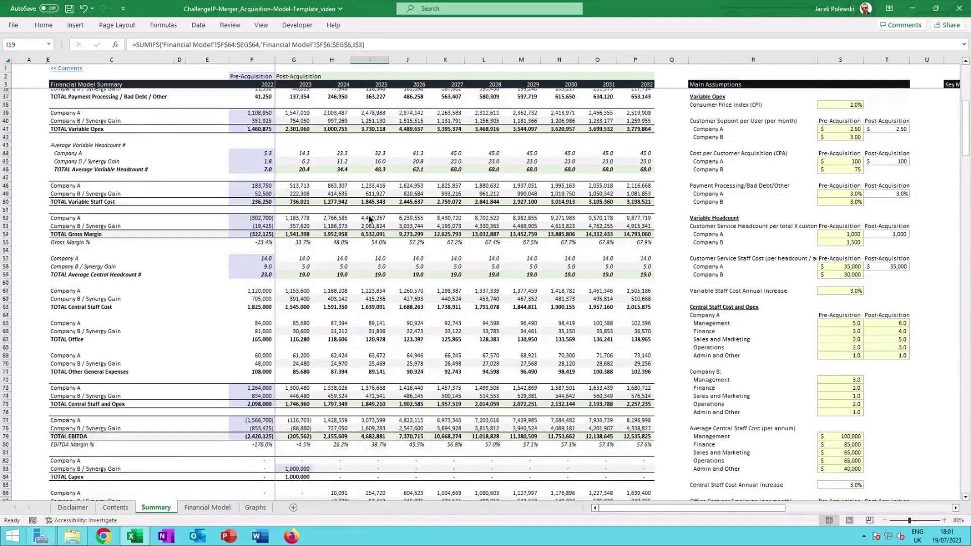
scroll(369, 218, "down", 4)
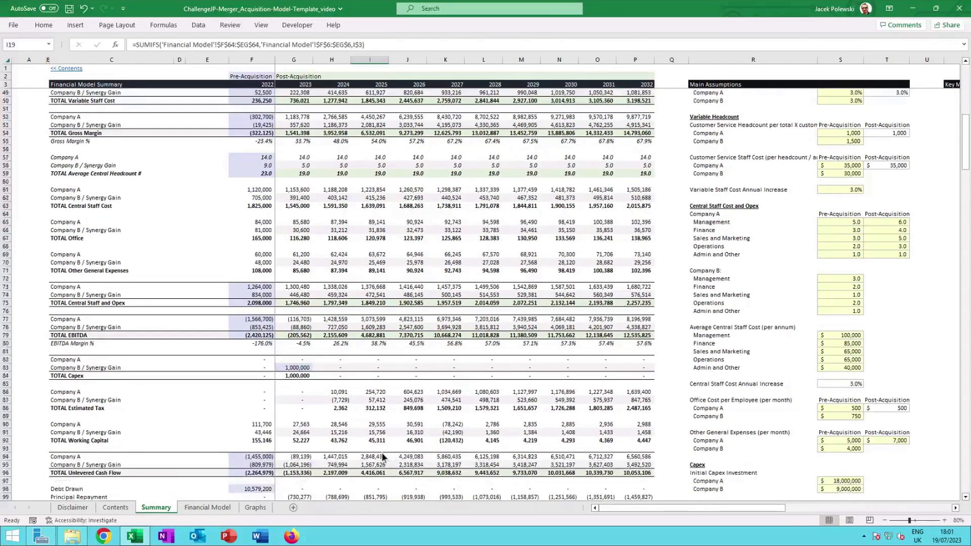
left_click(338, 473)
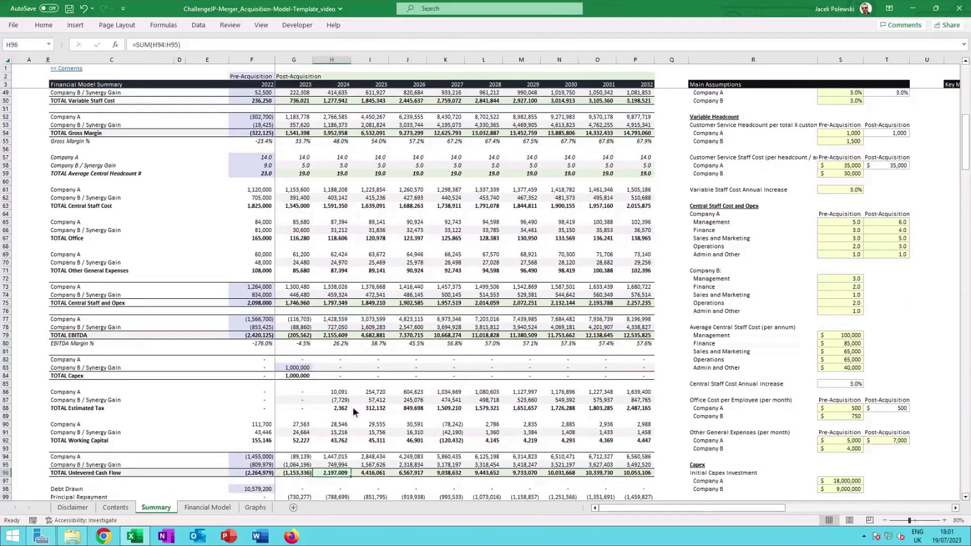
scroll(353, 408, "down", 3)
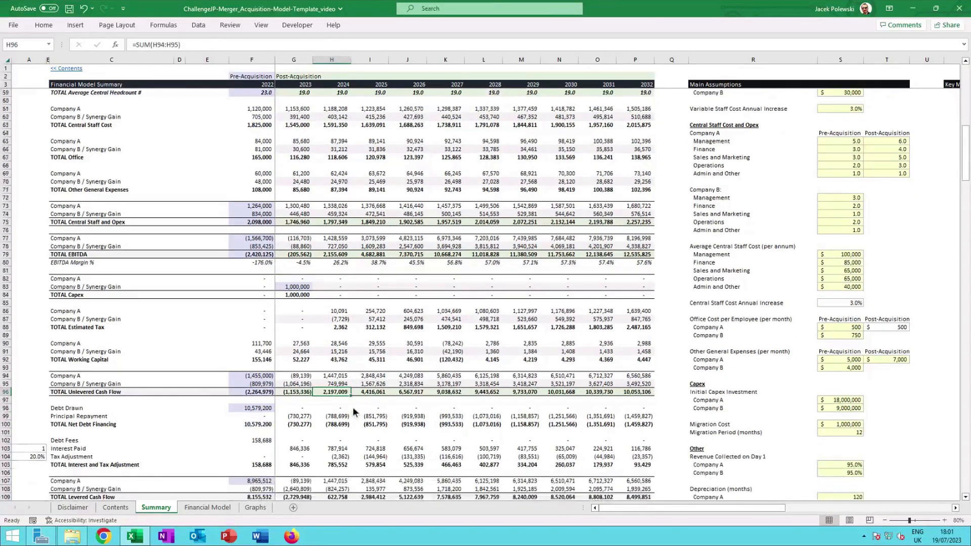
scroll(353, 406, "down", 4)
Scroll through the Summary sheet to the fair value and acquisition cost section and open the Company B revenue valuation formula.
scroll(356, 405, "up", 3)
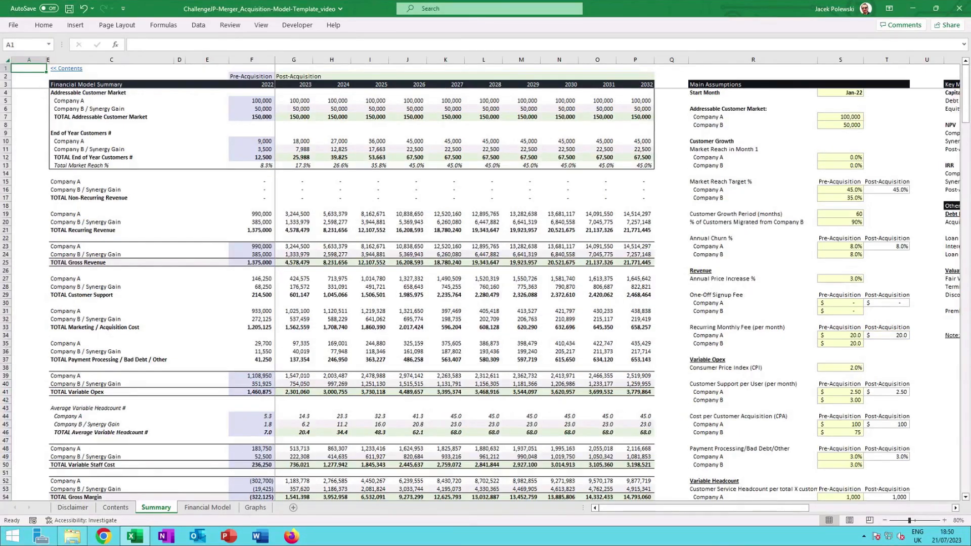
scroll(40, 84, "down", 13)
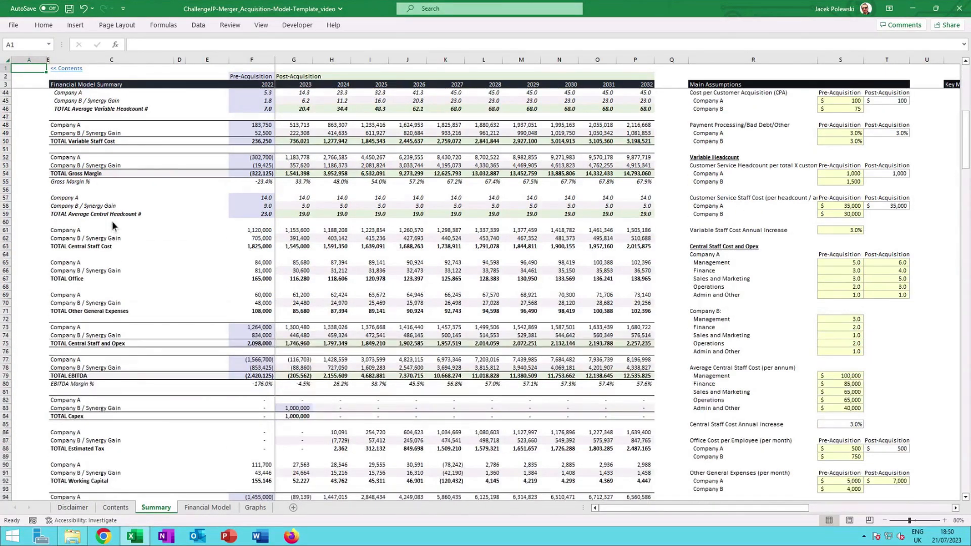
scroll(111, 220, "down", 17)
scroll(112, 222, "down", 20)
scroll(112, 222, "down", 16)
scroll(112, 222, "down", 20)
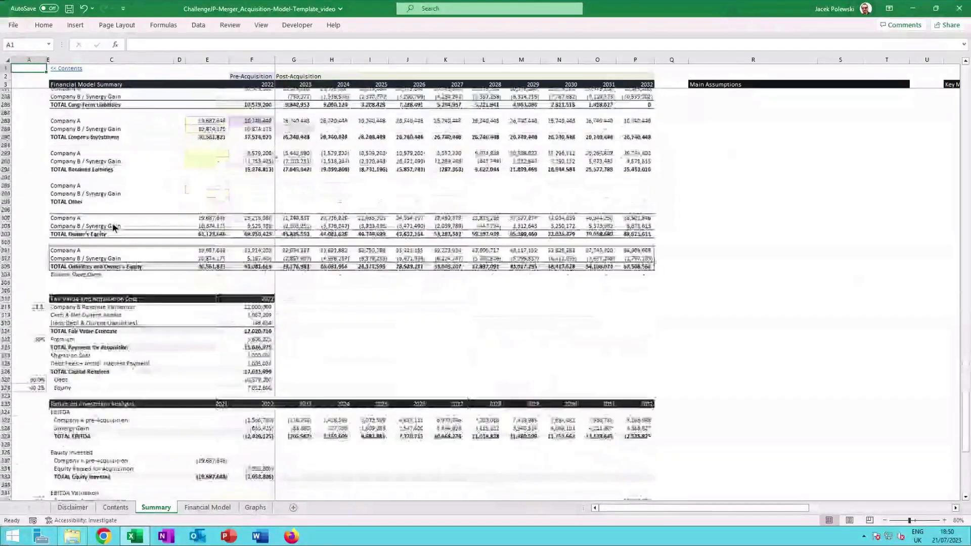
scroll(112, 223, "down", 4)
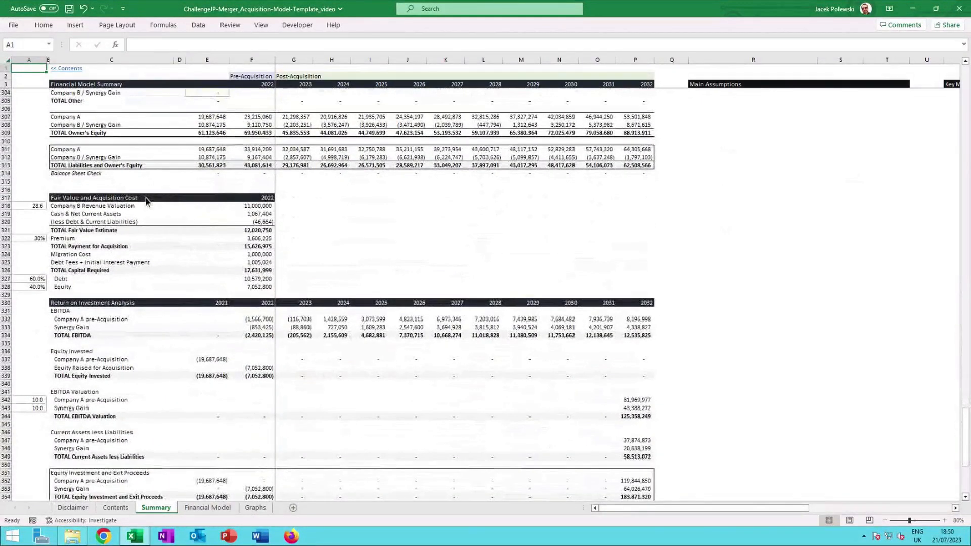
left_click(343, 207)
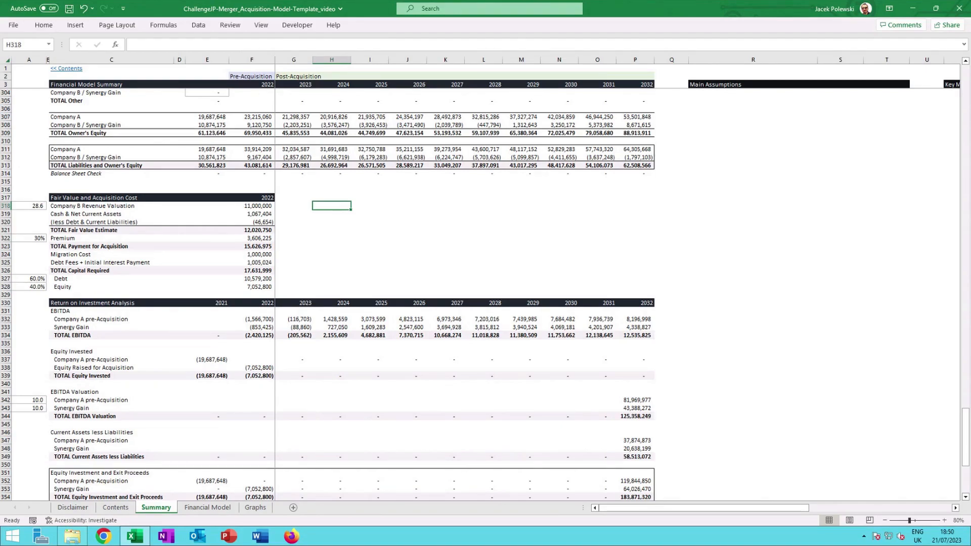
double_click(263, 204)
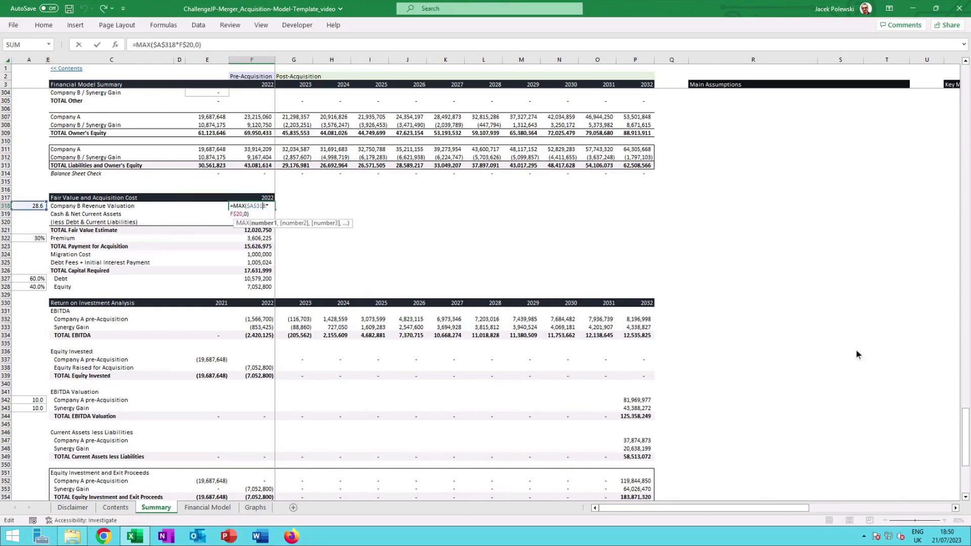
Trace the Company B revenue valuation formula to the 2022 Company B recurring revenue cell.
left_click_drag(965, 424, 965, 80)
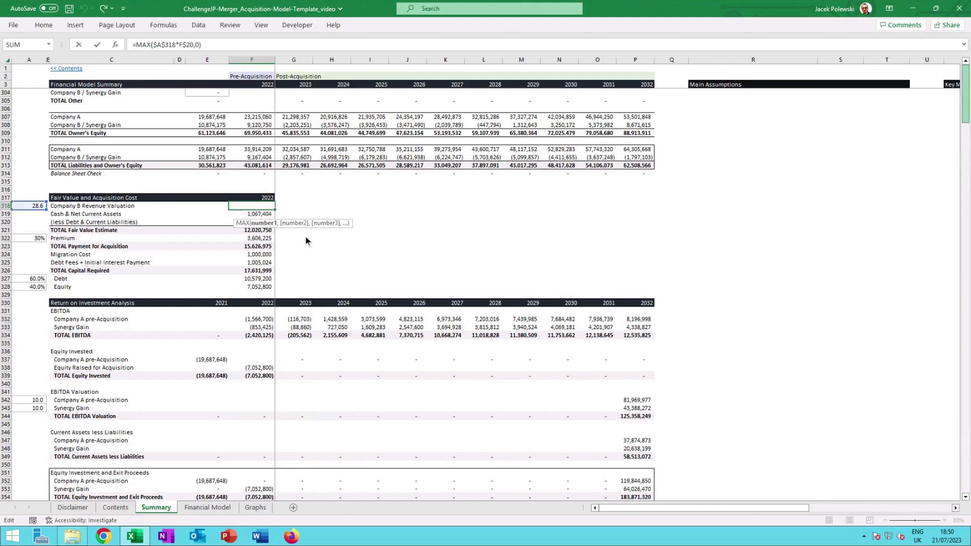
left_click(279, 241)
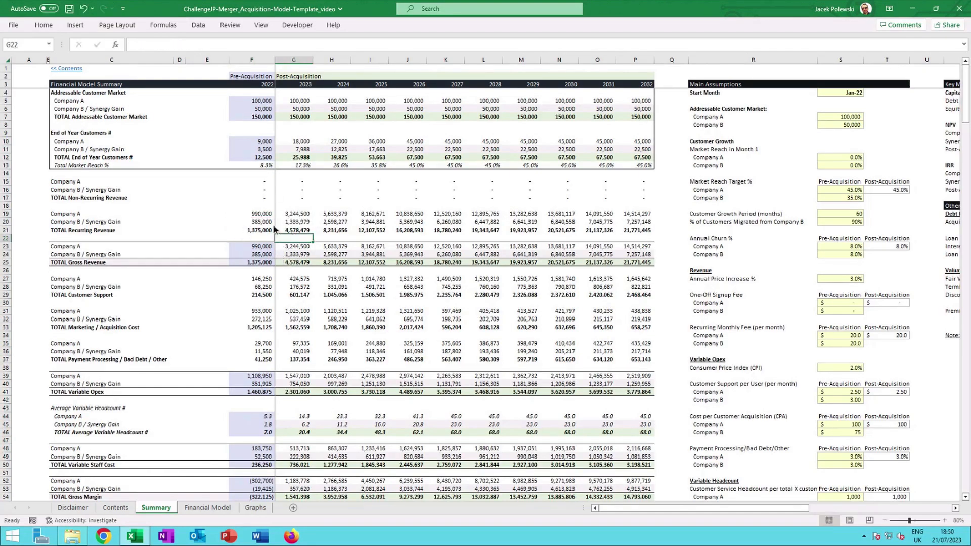
left_click(267, 223)
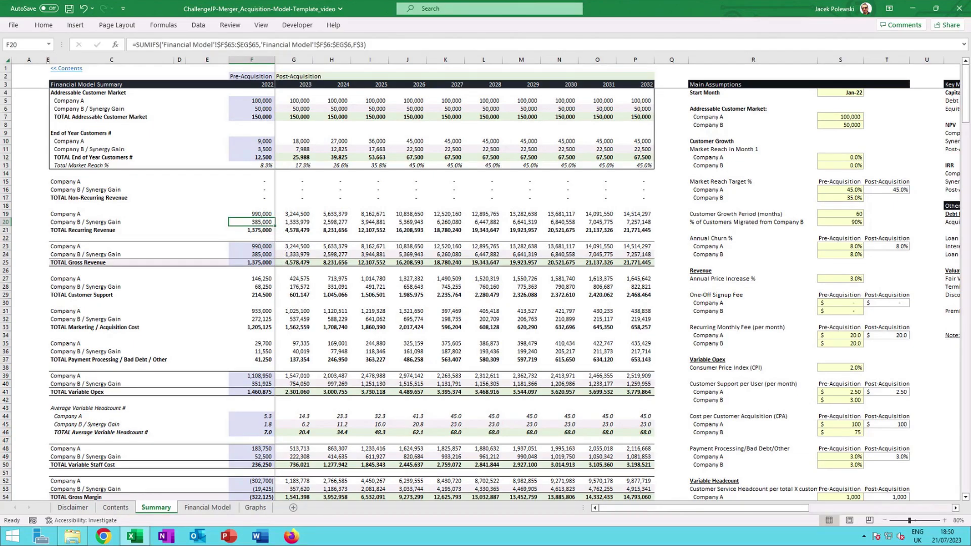
scroll(267, 224, "down", 20)
double_click(268, 185)
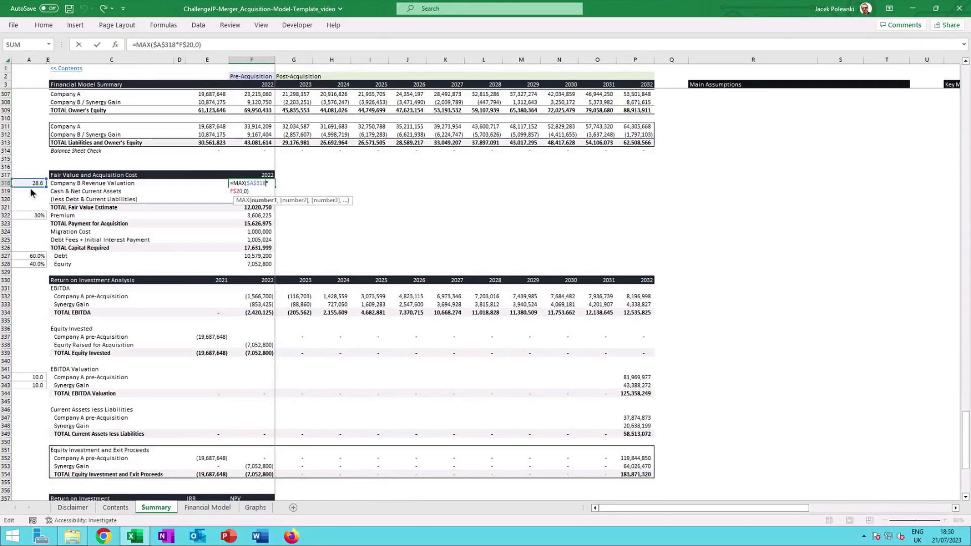
key("Escape")
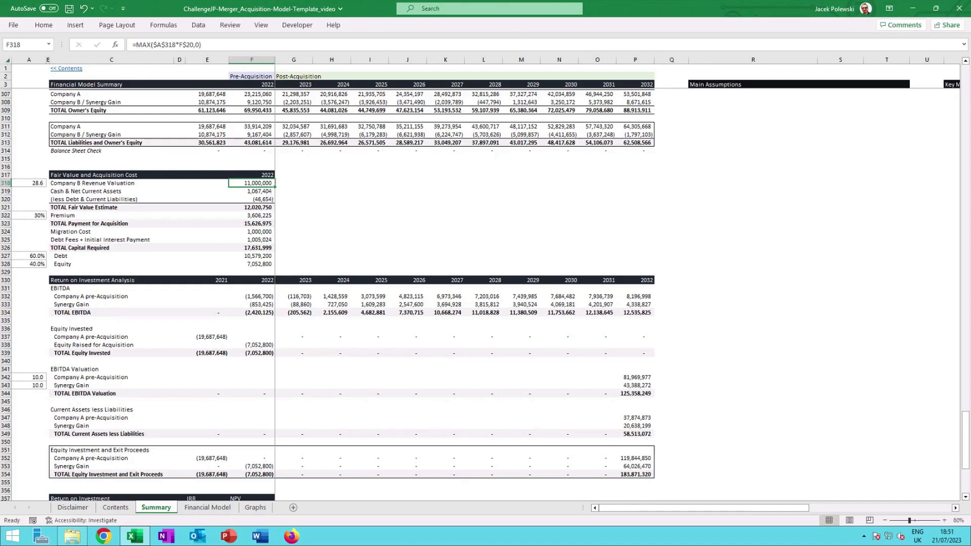
Step through the formulas for cash and net current assets, less debt and current liabilities, and total fair value estimate.
key("Down")
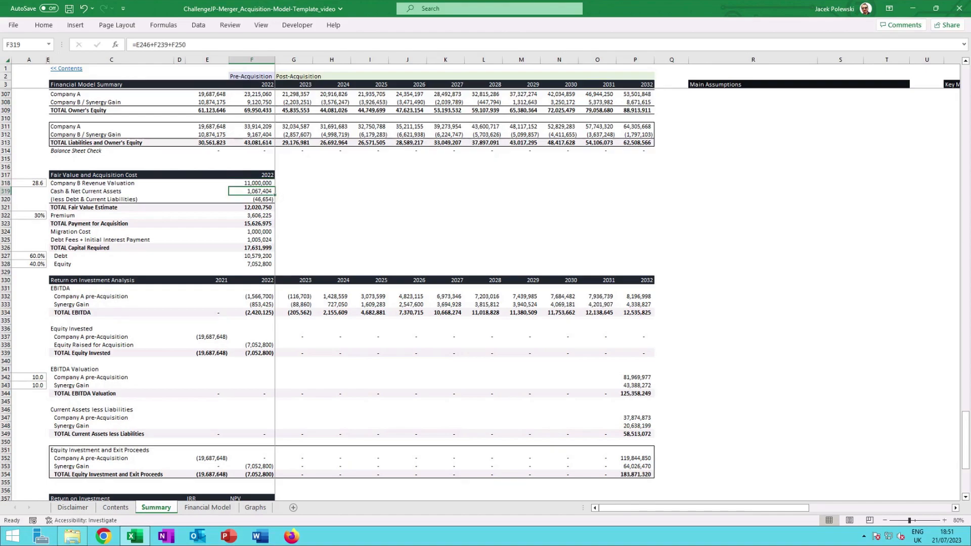
key("Down")
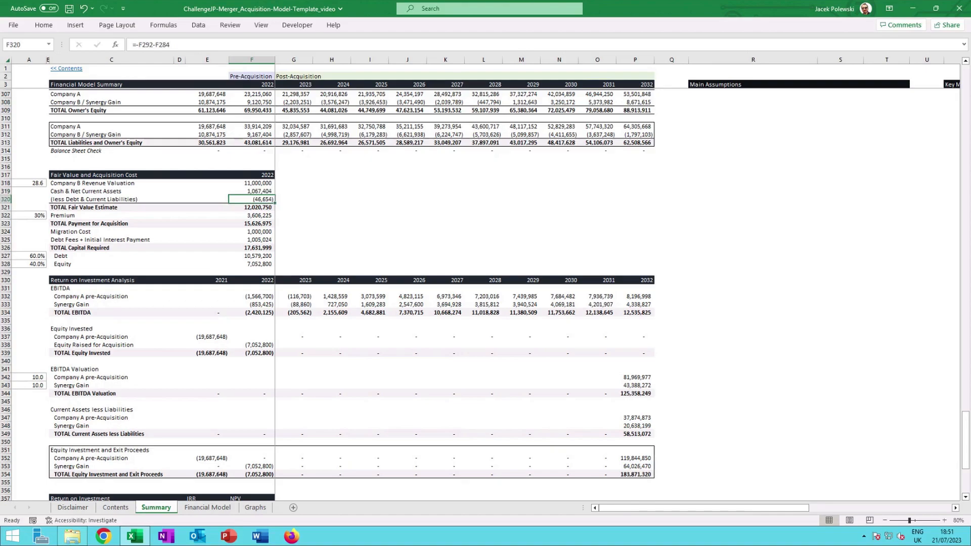
left_click(269, 208)
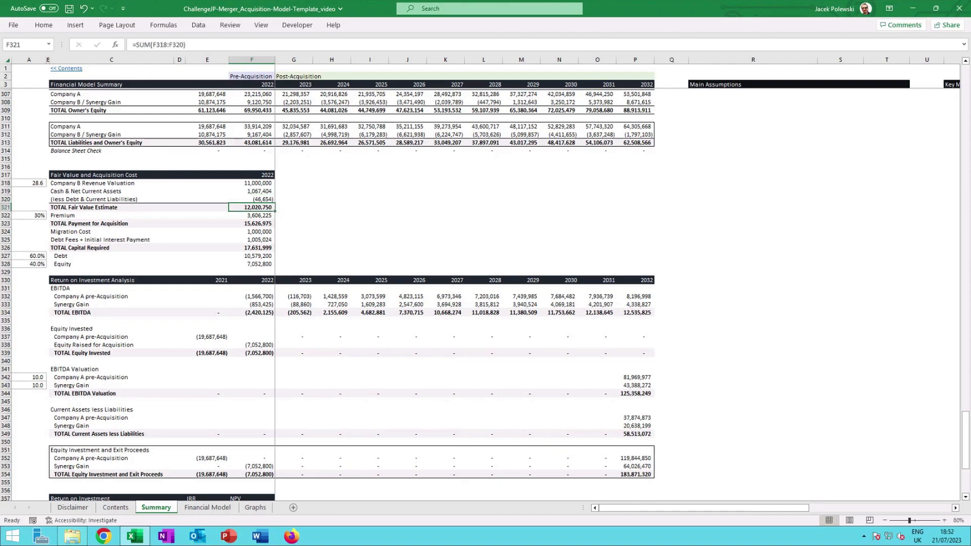
Open the 2022 premium formula to see how it references the premium rate and total fair value.
left_click(263, 219)
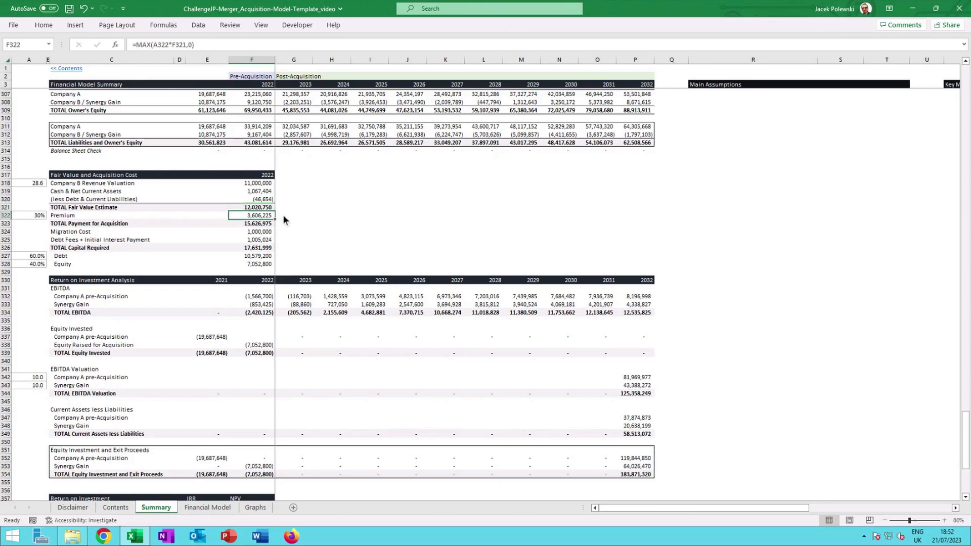
left_click(283, 216)
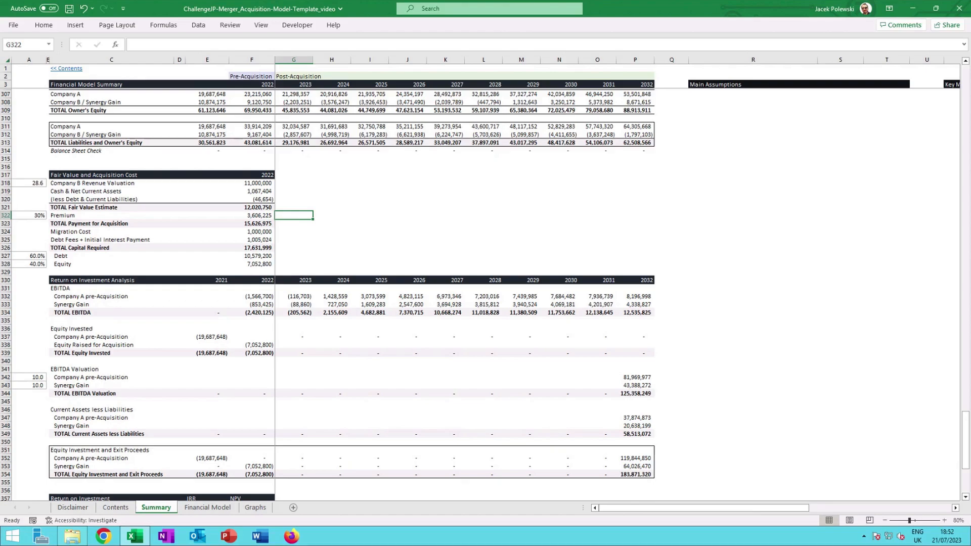
left_click(267, 218)
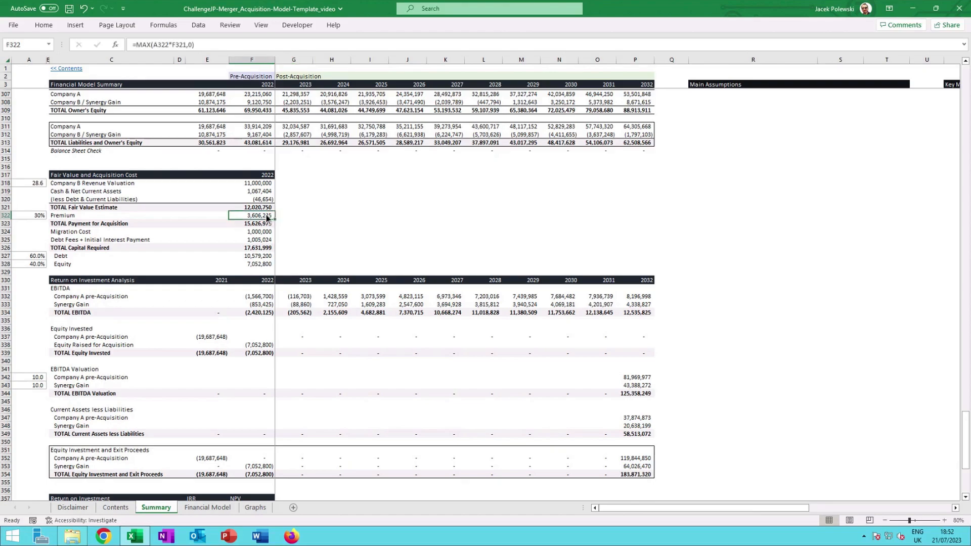
double_click(266, 218)
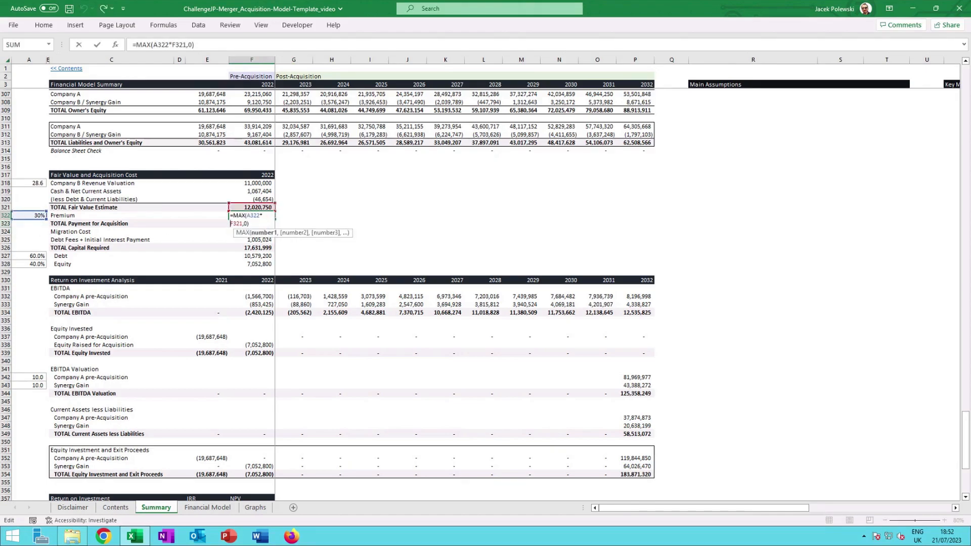
key("Escape")
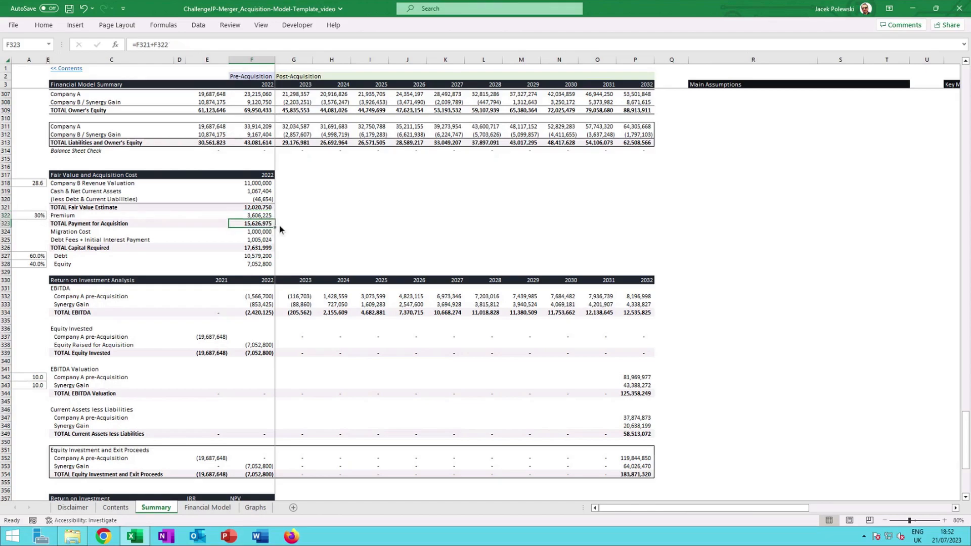
Check the formulas for total payment, migration cost, debt fees plus interest, and total capital required.
left_click(282, 225)
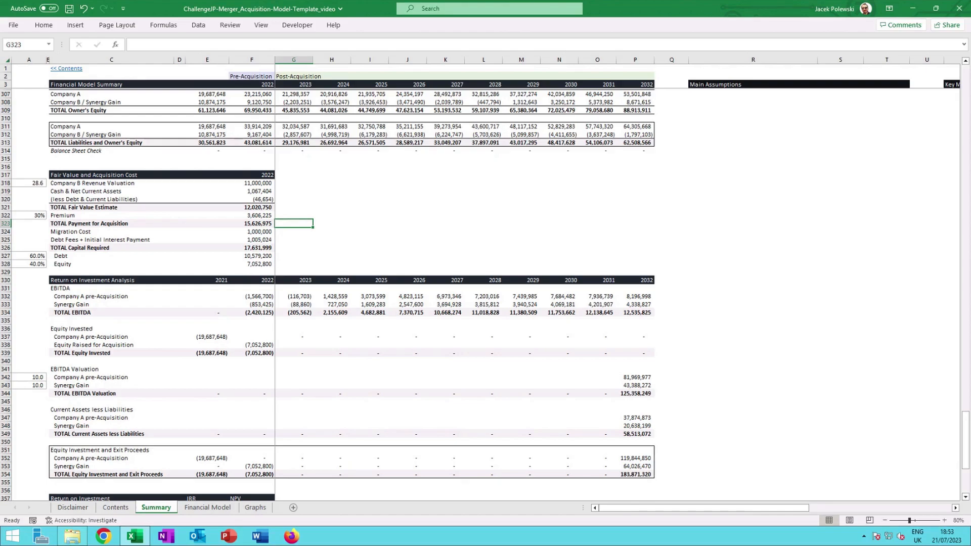
left_click(267, 231)
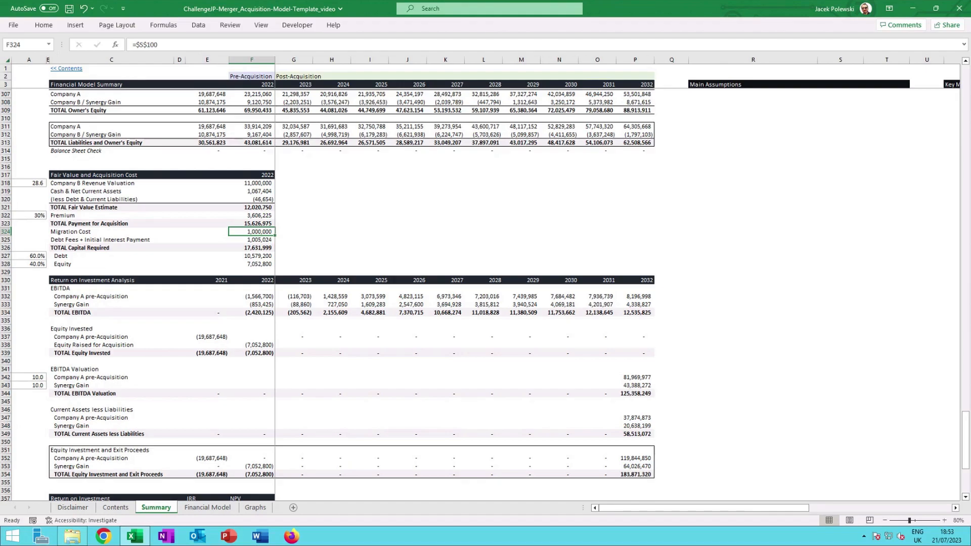
left_click(269, 239)
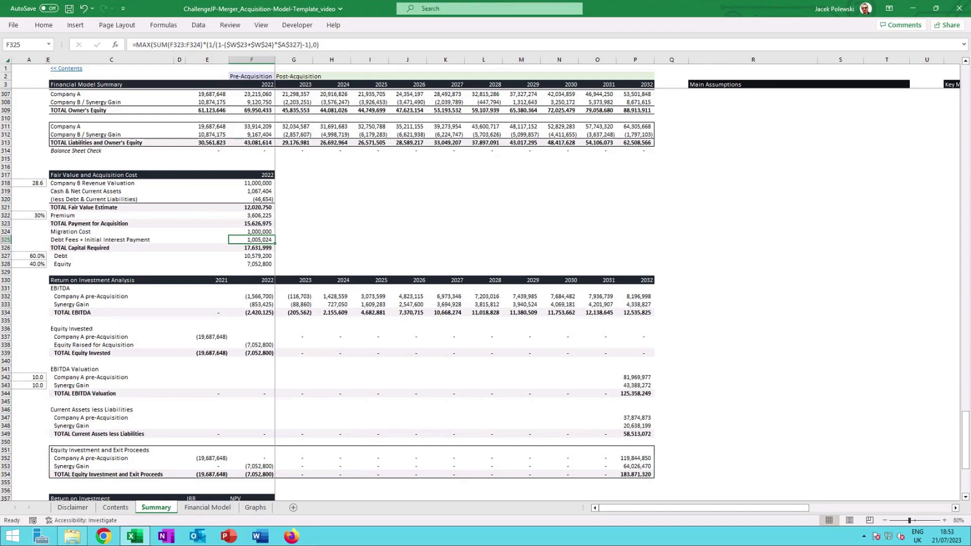
left_click(266, 250)
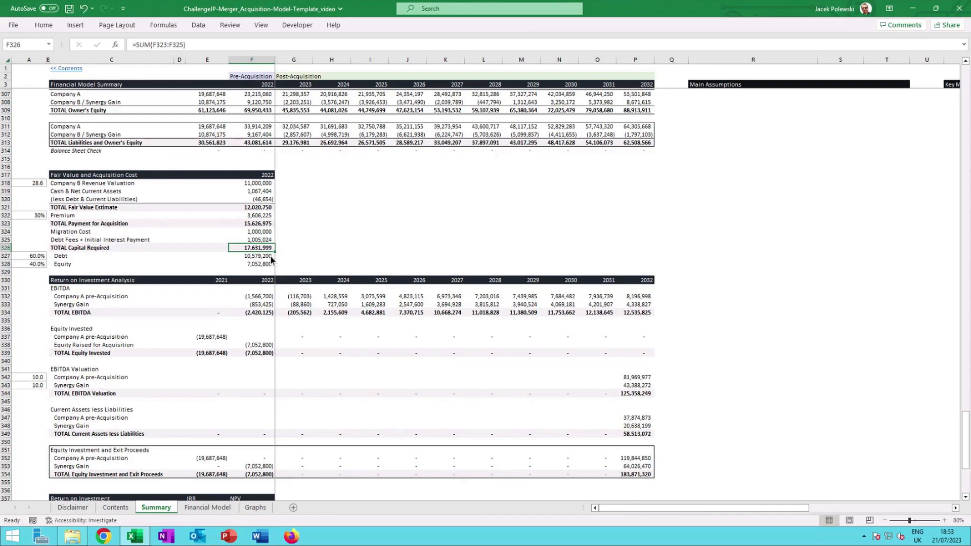
left_click(287, 263)
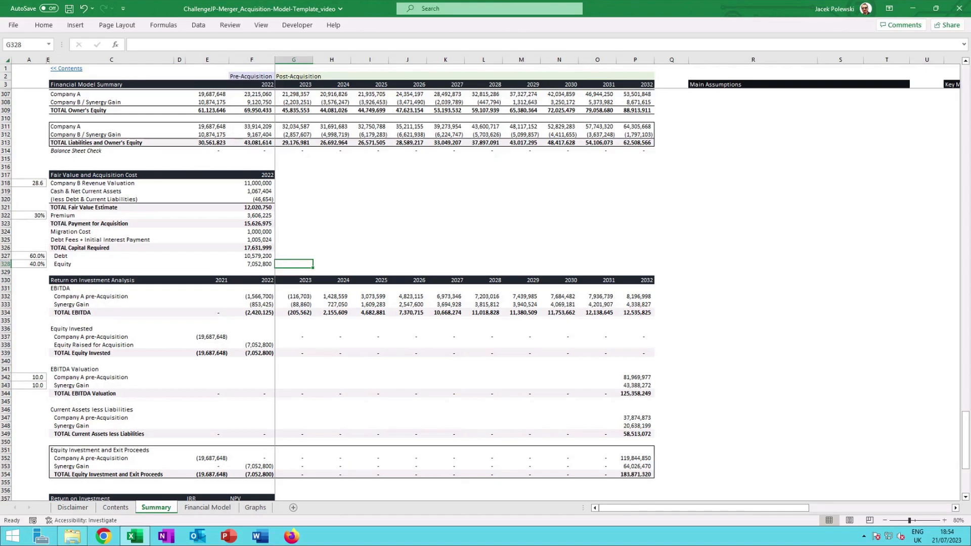
Check the debt and equity funding split formulas beneath total capital required.
left_click(267, 255)
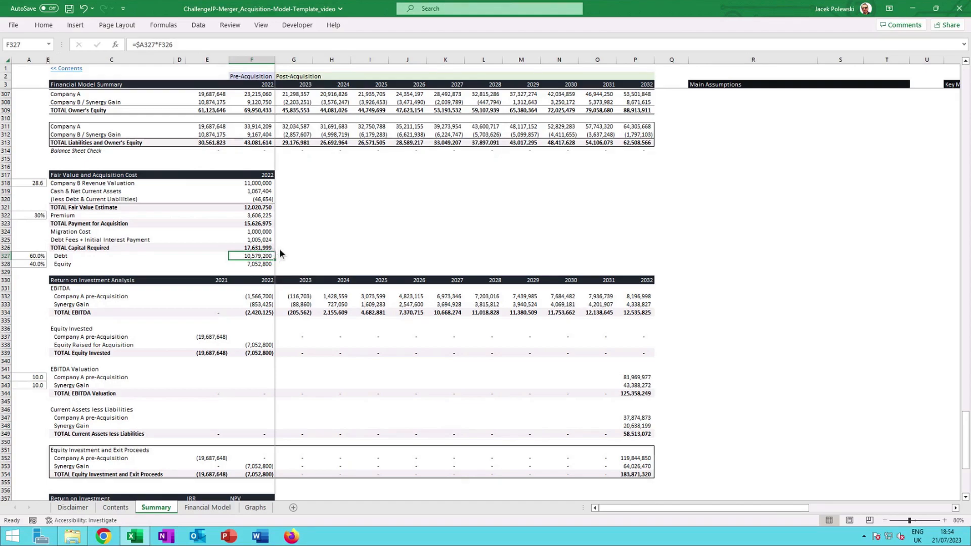
left_click(263, 262)
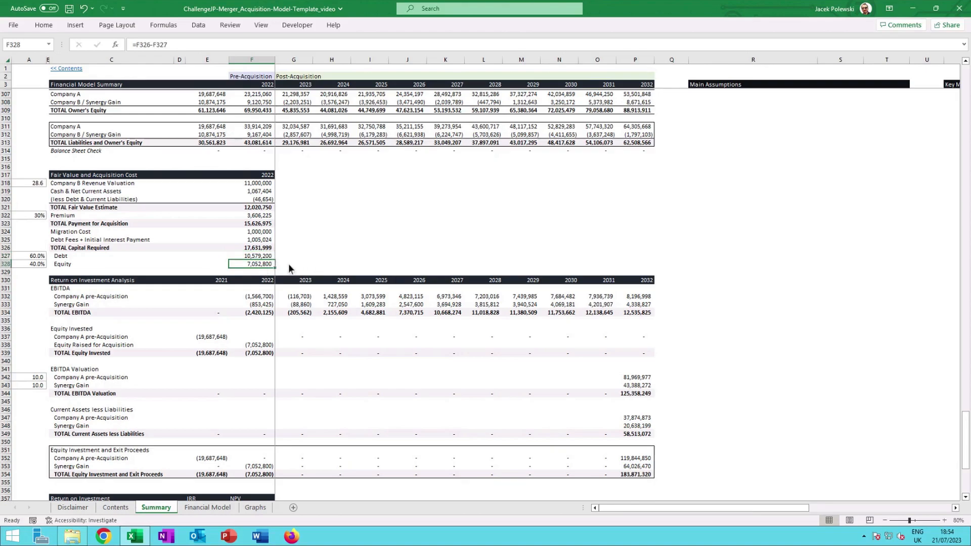
left_click(290, 267)
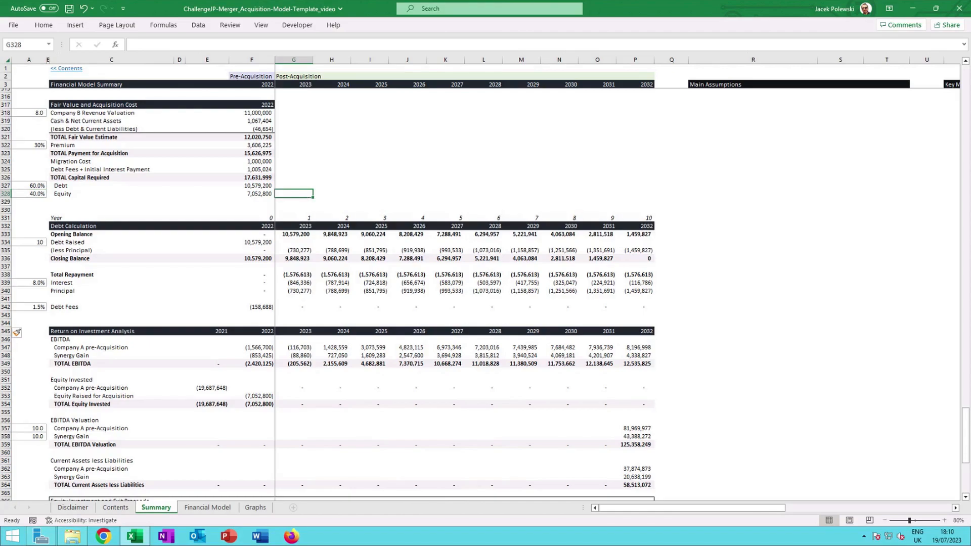
Scroll to the debt calculation section, check the debt raised reference and open the 2023 total repayment formula.
scroll(299, 162, "down", 2)
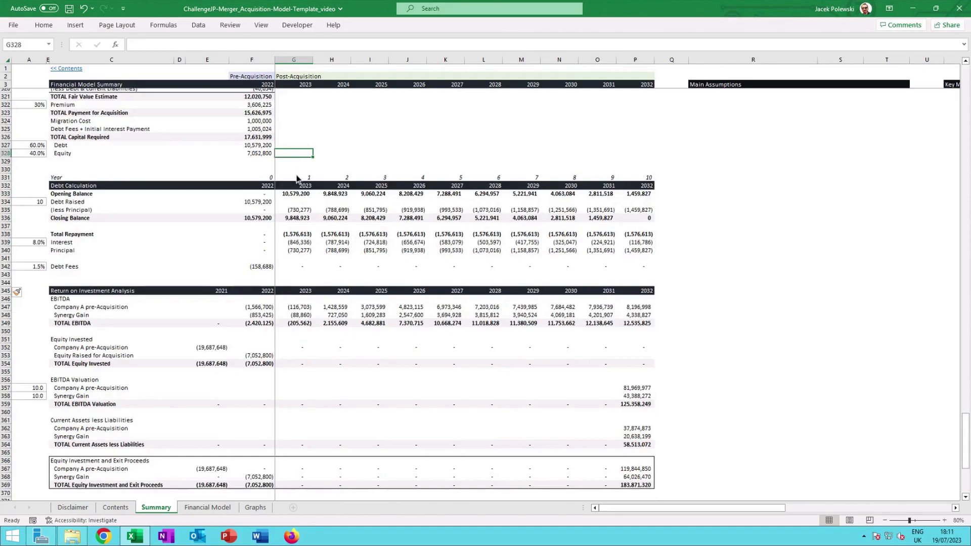
left_click(265, 202)
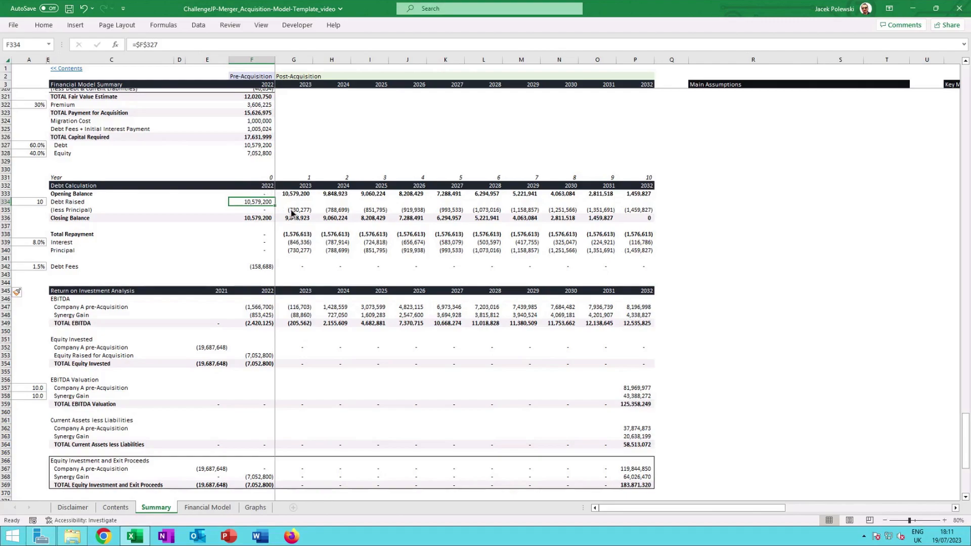
left_click(299, 236)
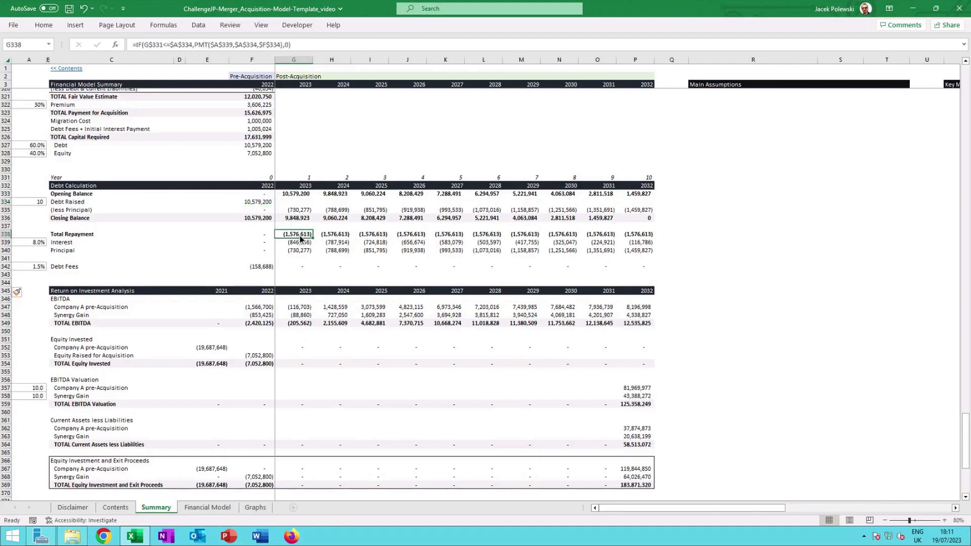
double_click(299, 235)
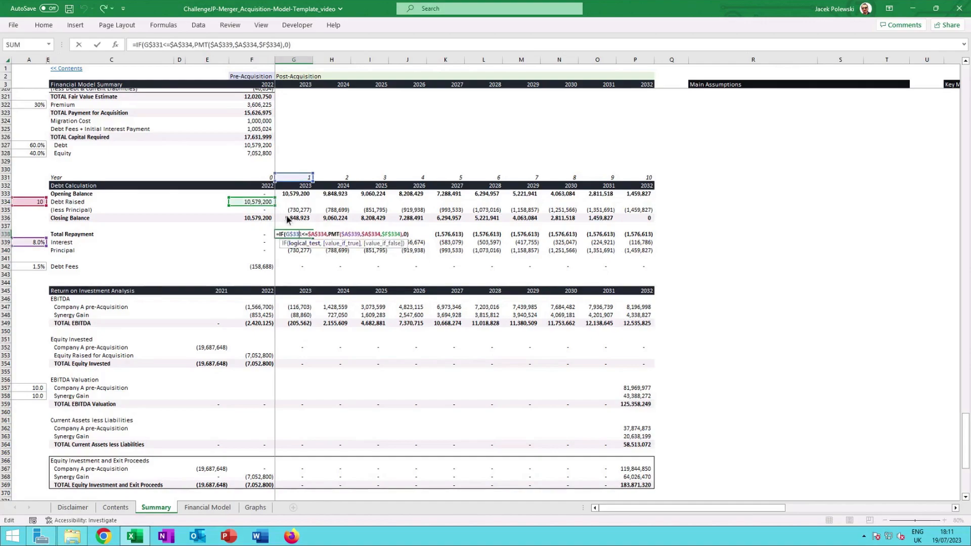
key("Escape")
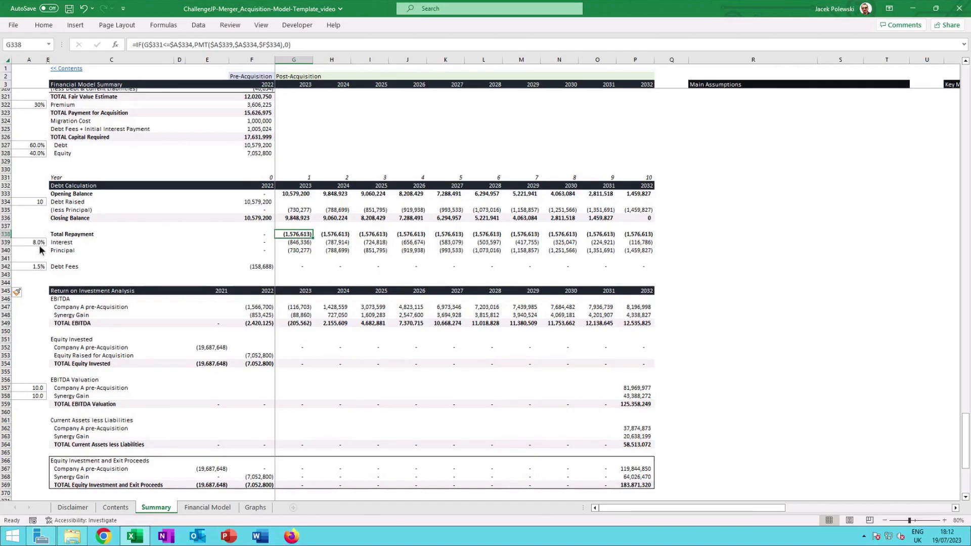
Reopen the 2023 total repayment formula and trace each argument of its IF and PMT functions.
double_click(306, 239)
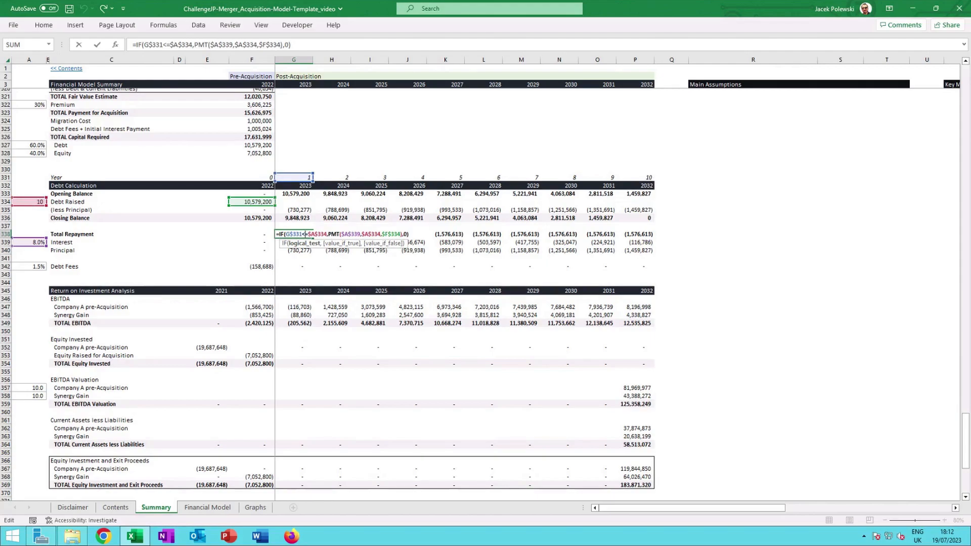
left_click(332, 234)
left_click(351, 235)
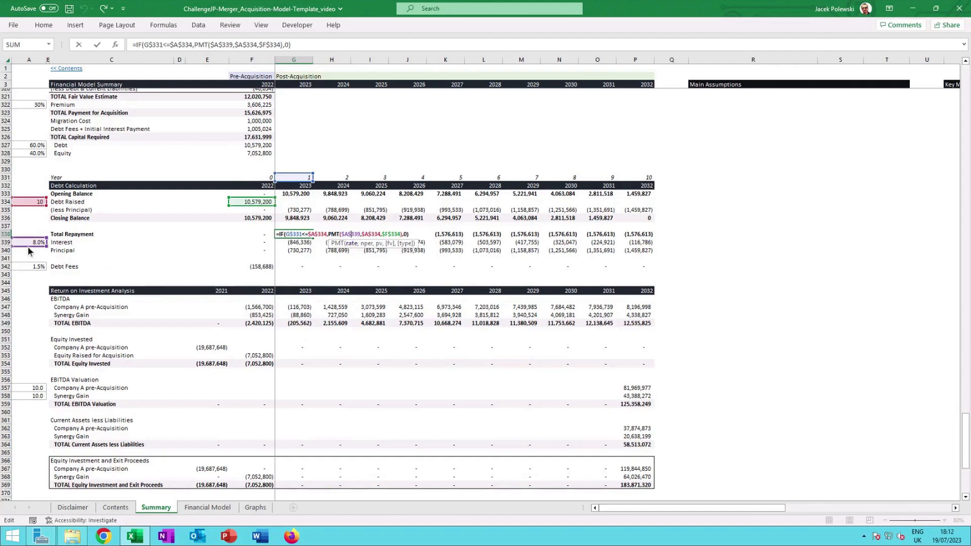
left_click(370, 234)
left_click(391, 234)
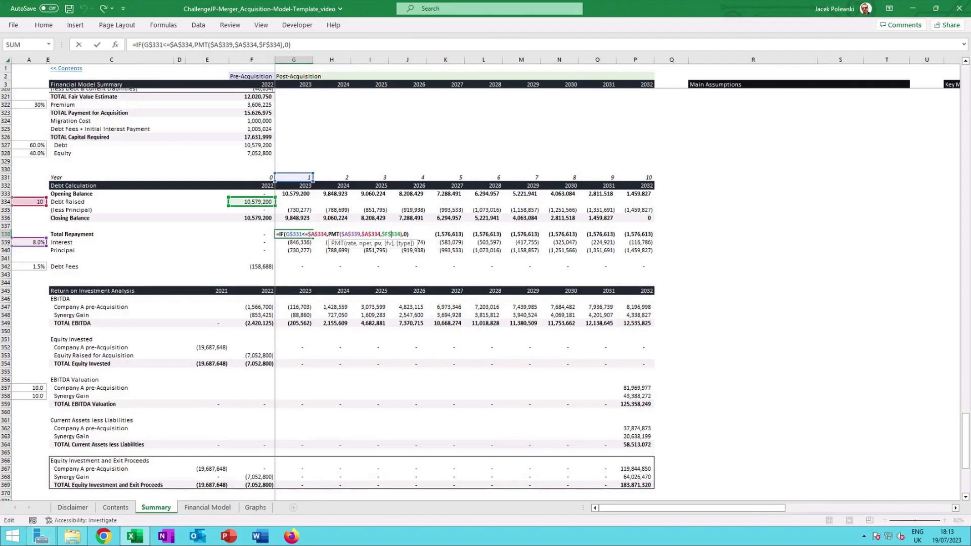
key("ctrl+Return")
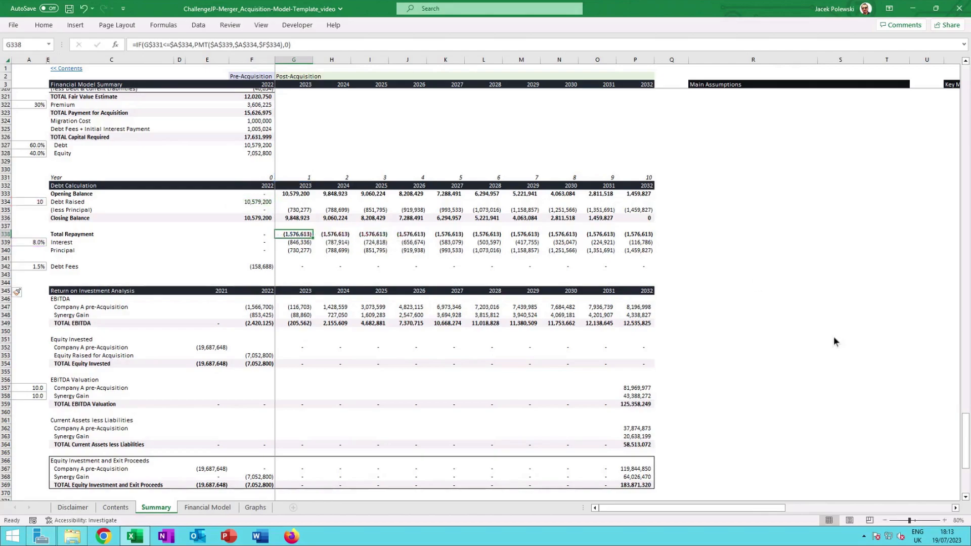
Open the 2023 interest ROUND formula to see its rate and opening balance references.
scroll(757, 282, "up", 2, "ctrl")
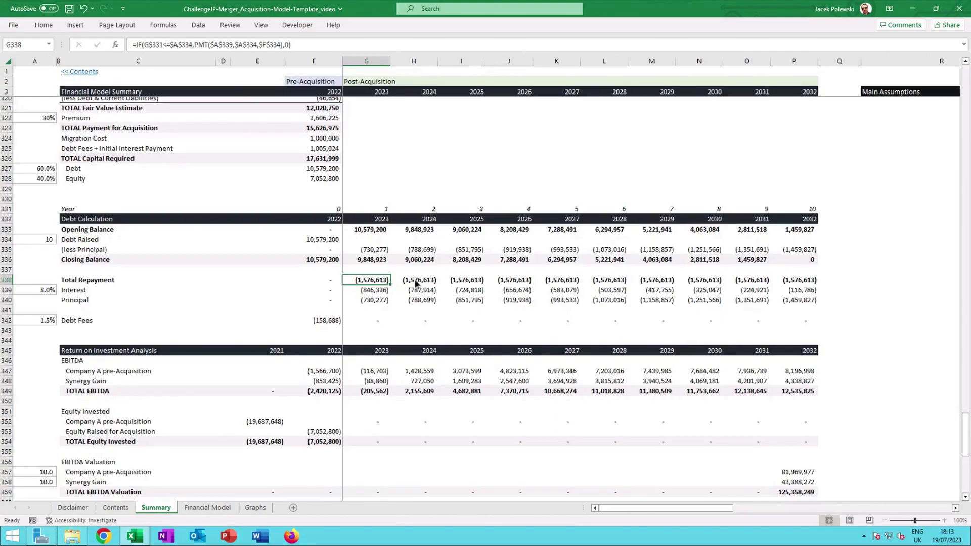
left_click(373, 291)
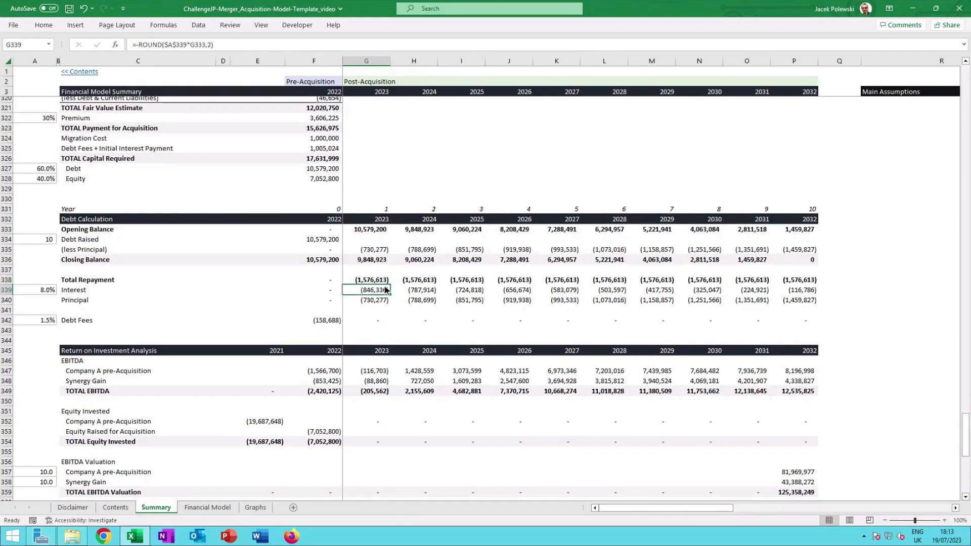
double_click(381, 290)
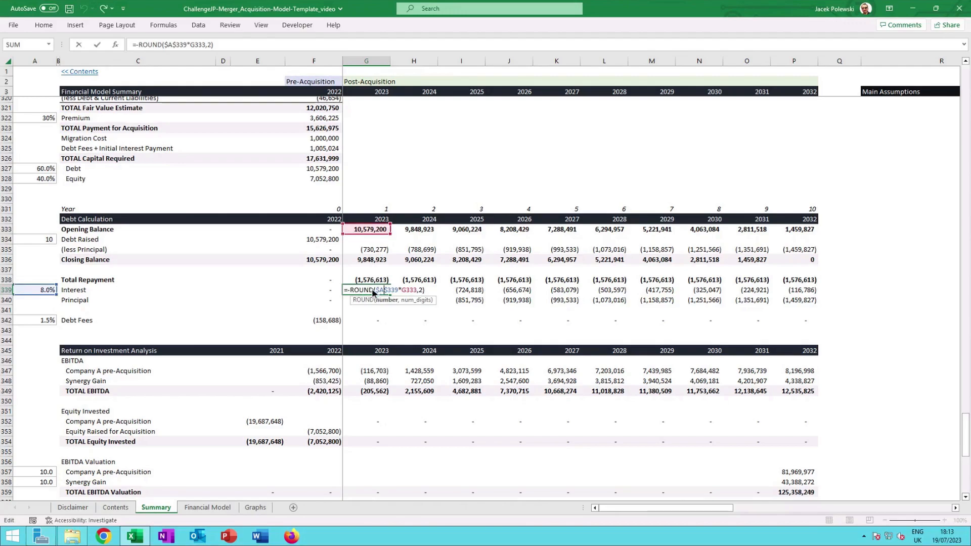
key("Escape")
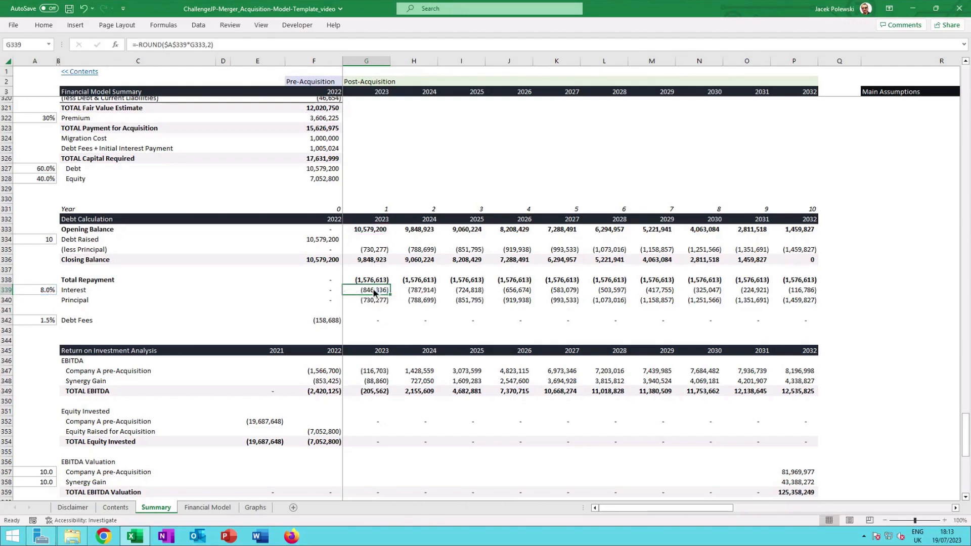
double_click(374, 292)
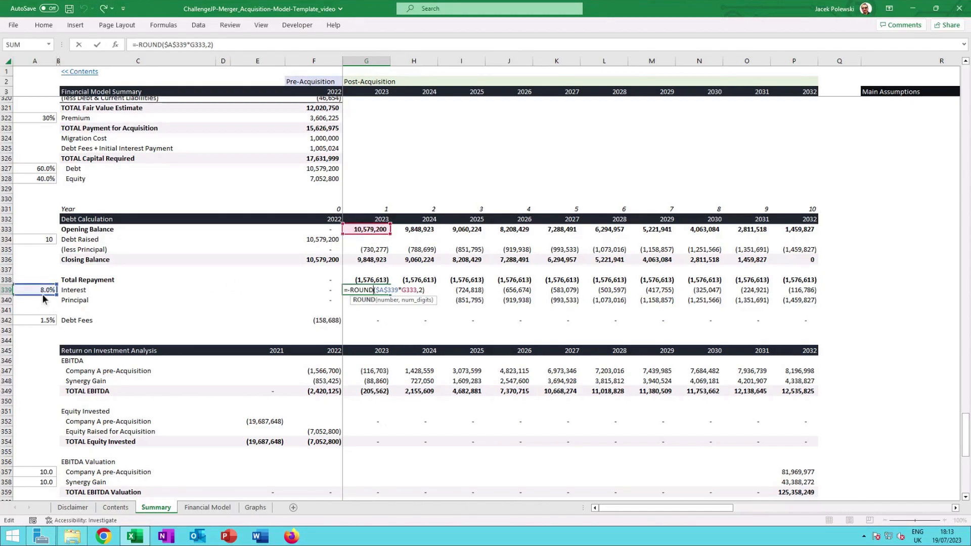
key("Escape")
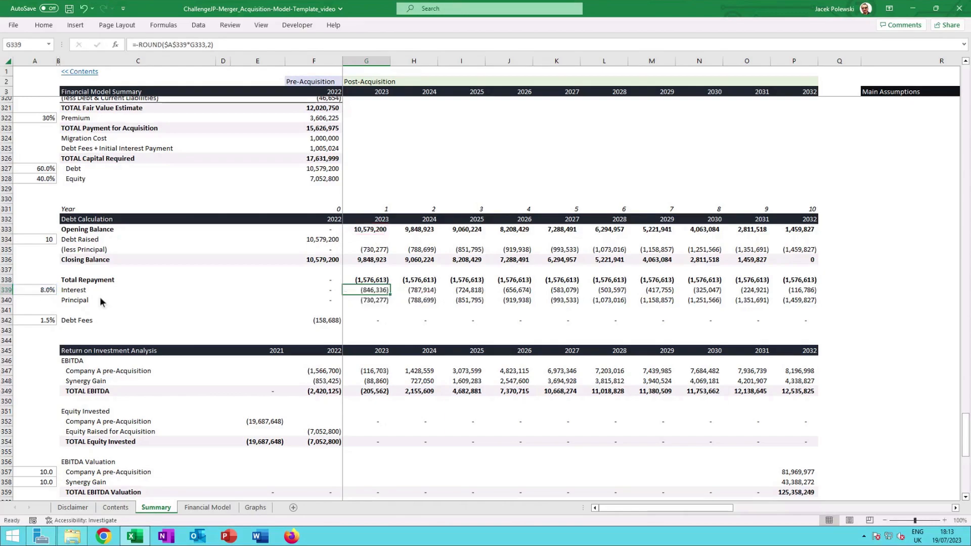
Open the 2023 principal formula to see its repayment and interest references.
left_click(372, 300)
key("F2")
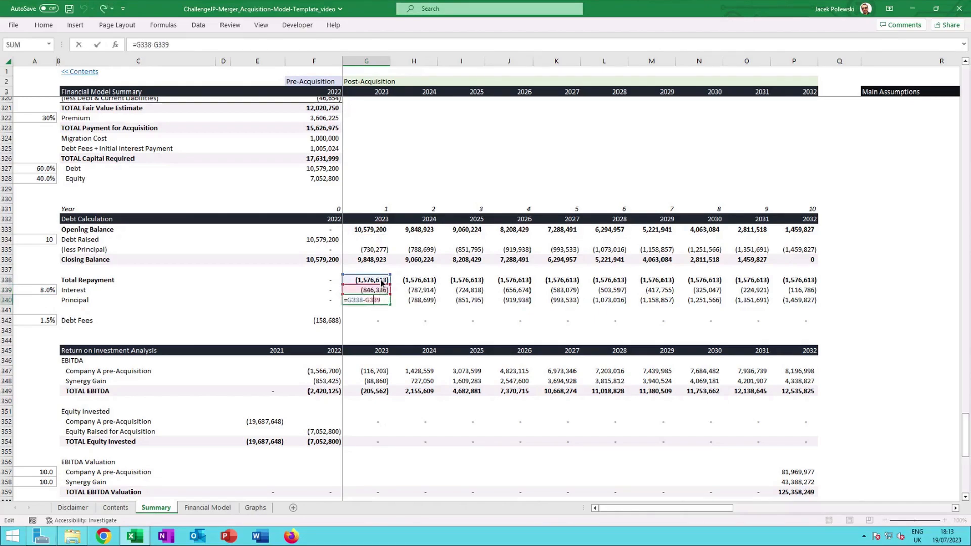
key("ctrl+Return")
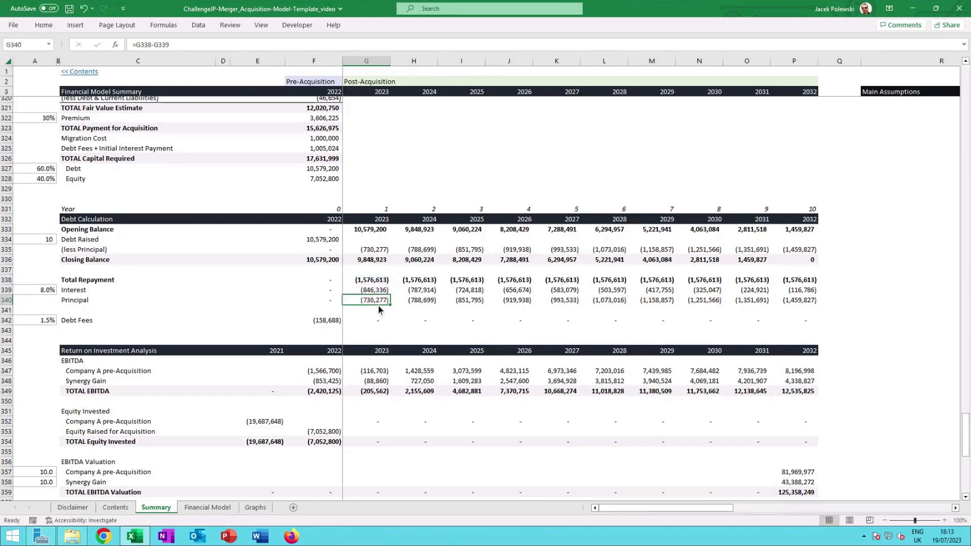
Check the closing balance formulas across the debt schedule years through 2032.
left_click(376, 253)
left_click(377, 259)
left_click(426, 261)
left_click(467, 263)
left_click(520, 263)
left_click(565, 260)
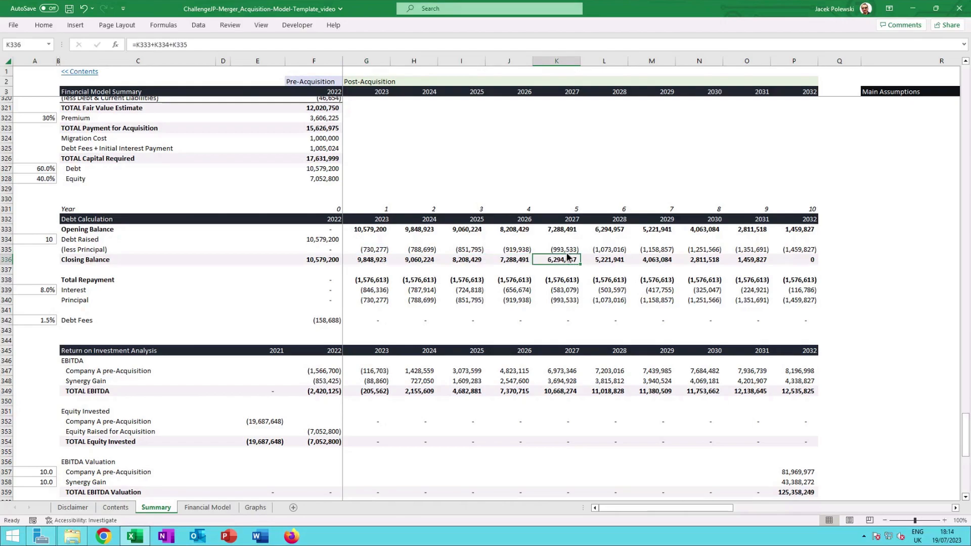
left_click(799, 260)
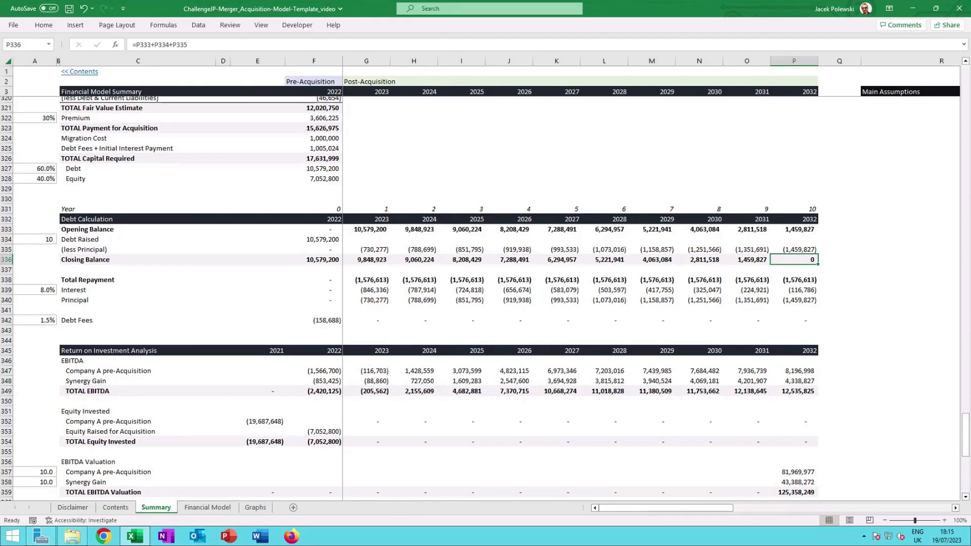
Scroll to the Return on Investment Analysis section and review its EBITDA row labels.
scroll(792, 265, "down", 1)
scroll(791, 265, "down", 4)
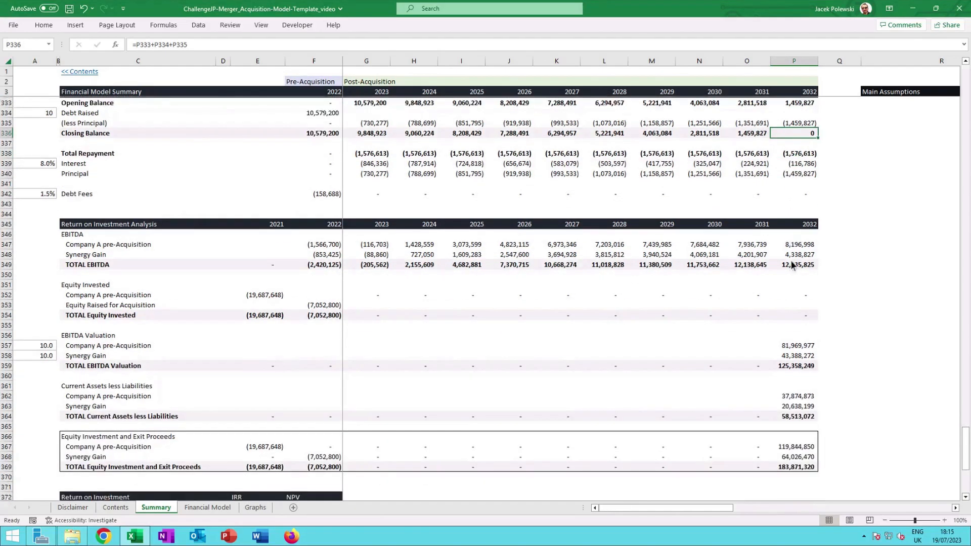
scroll(791, 265, "down", 2)
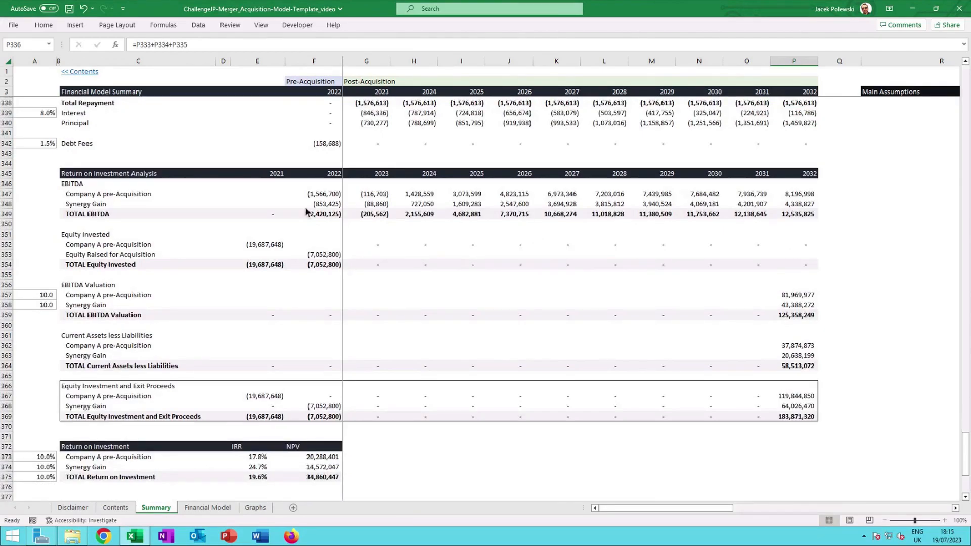
left_click(148, 197)
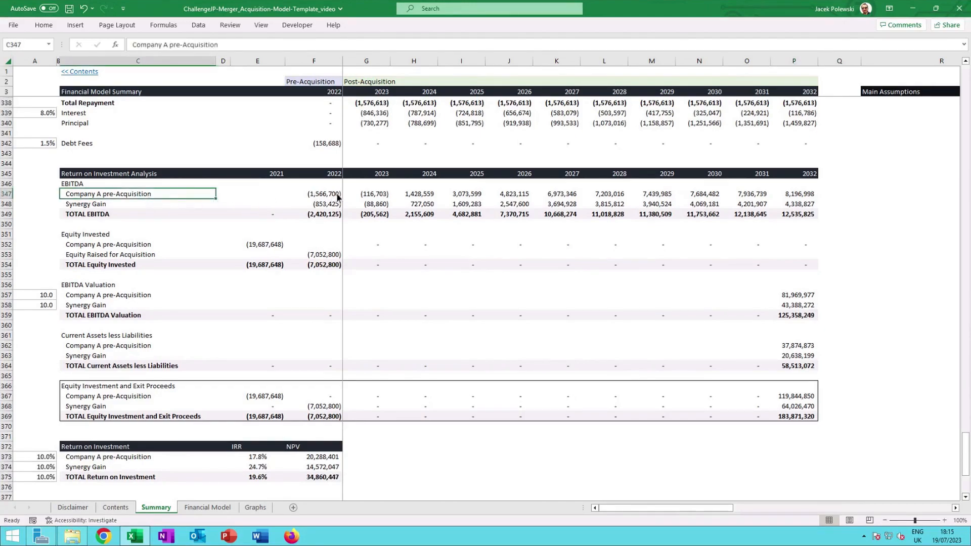
left_click(116, 205)
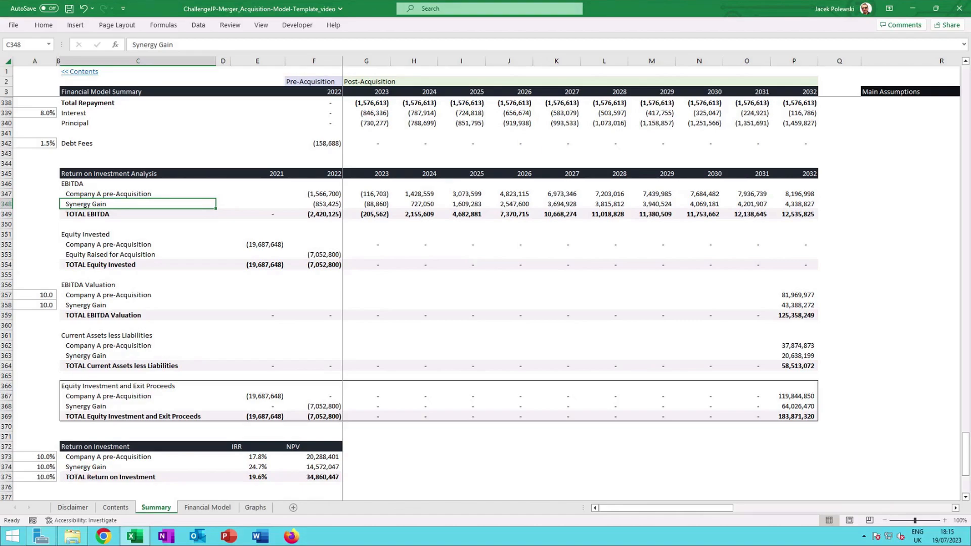
left_click(109, 217)
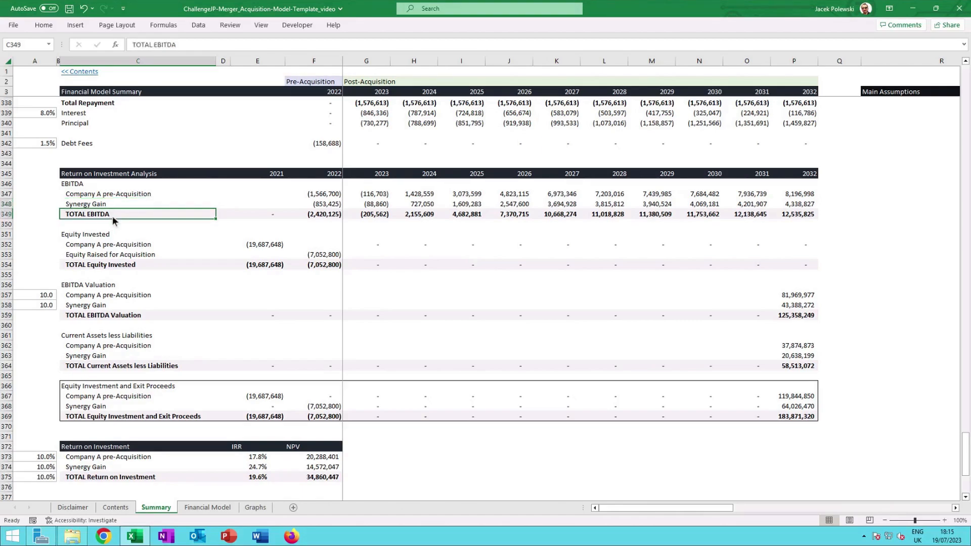
Check the Equity Invested formulas for Company A pre-acquisition and equity raised for acquisition.
left_click(112, 247)
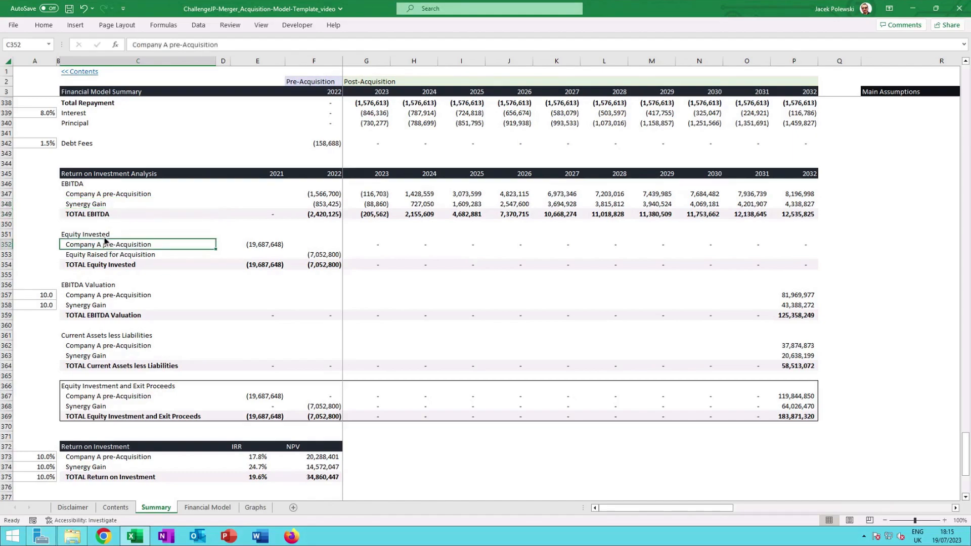
key("ctrl+Right")
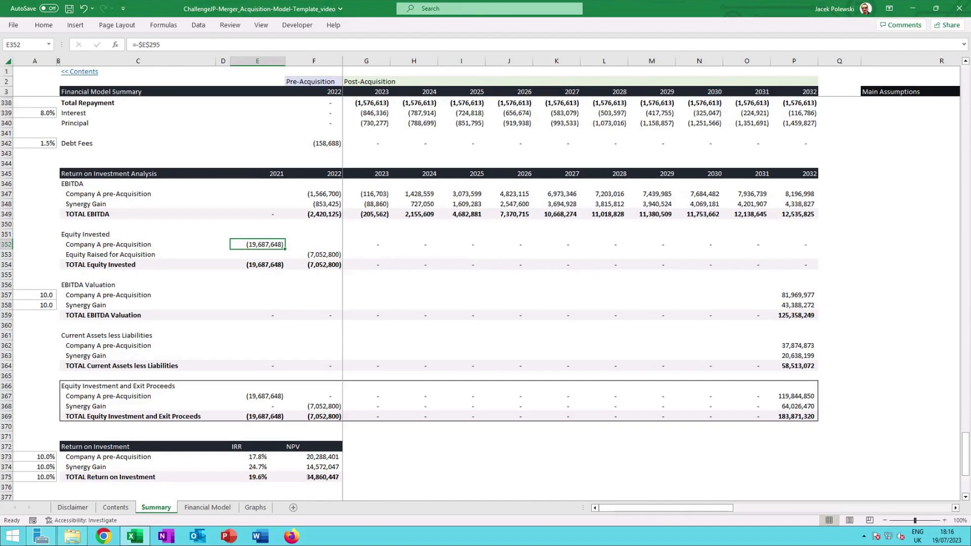
left_click(334, 255)
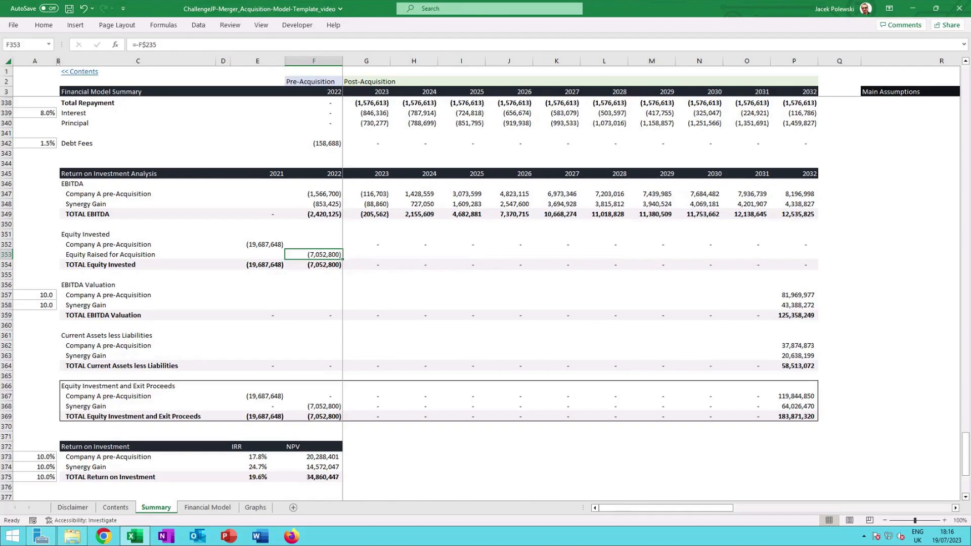
Open the 2032 Company A EBITDA valuation formula to see its multiple and EBITDA references.
left_click(808, 297)
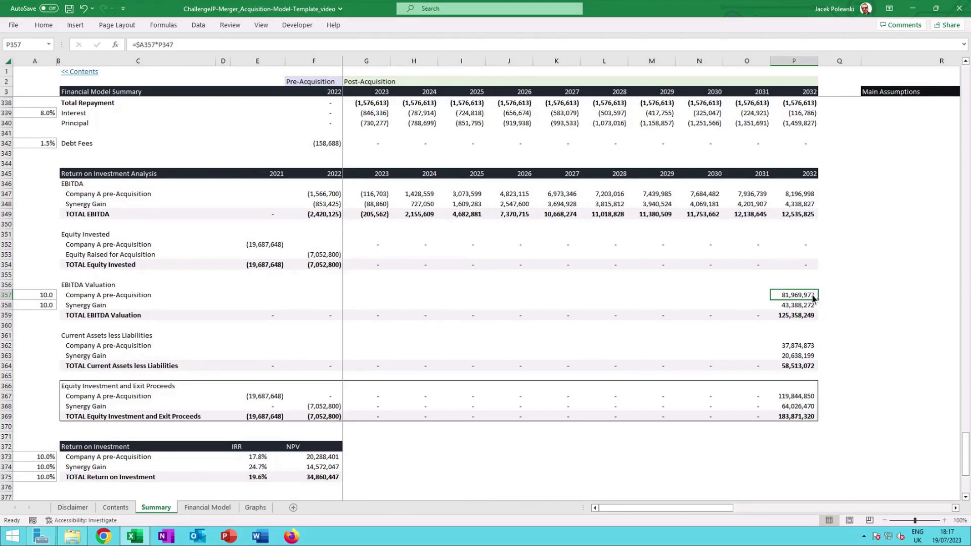
key("F2")
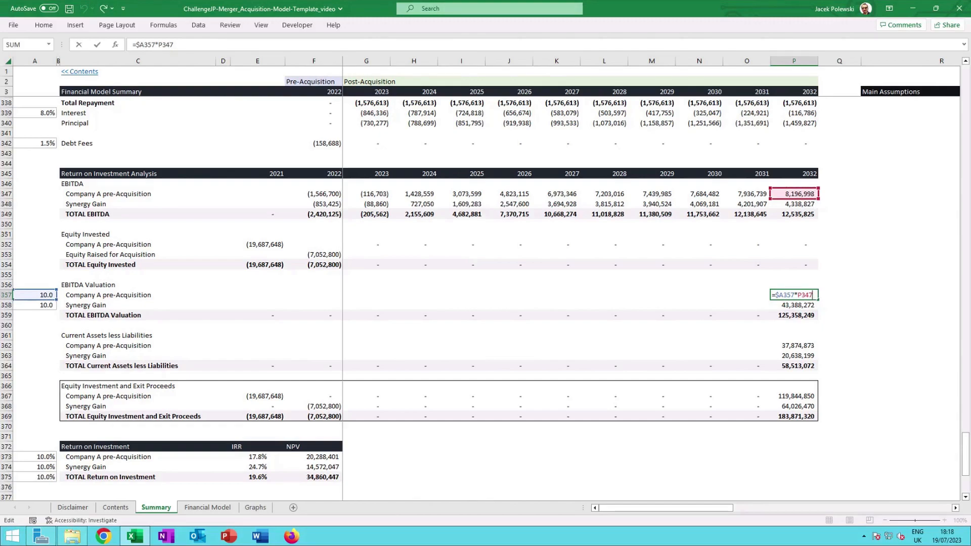
key("Return")
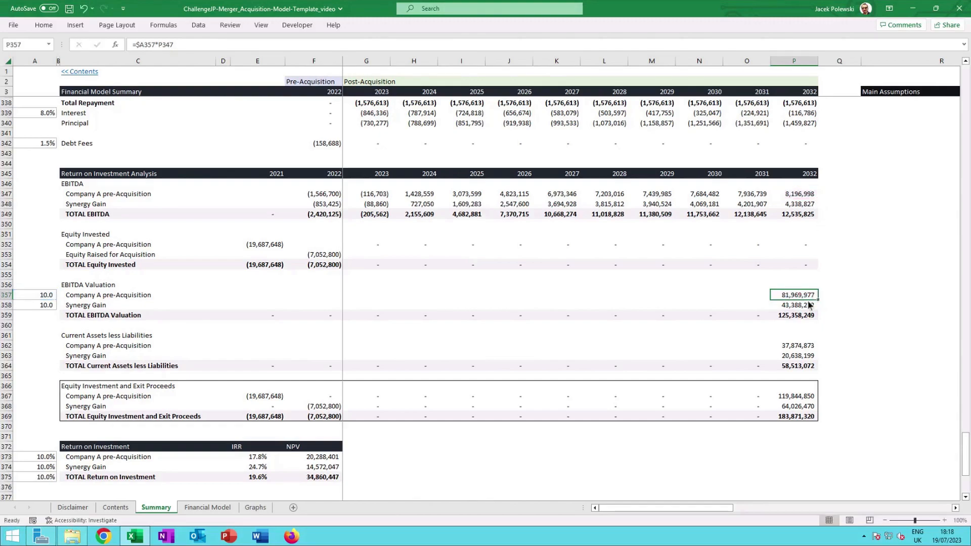
Check the synergy gain valuation formula and the 2032 EBITDA formulas for total, Company A and synergy rows.
double_click(804, 206)
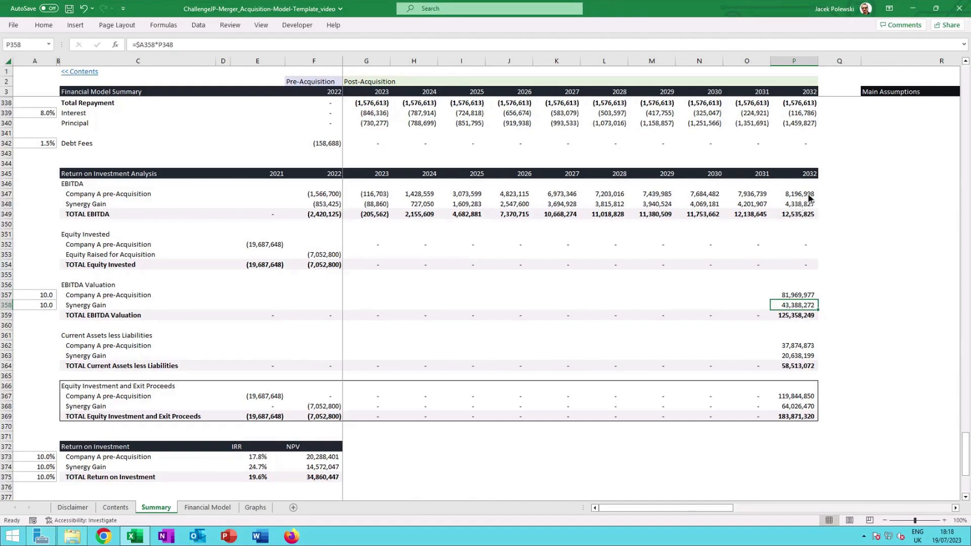
left_click(802, 215)
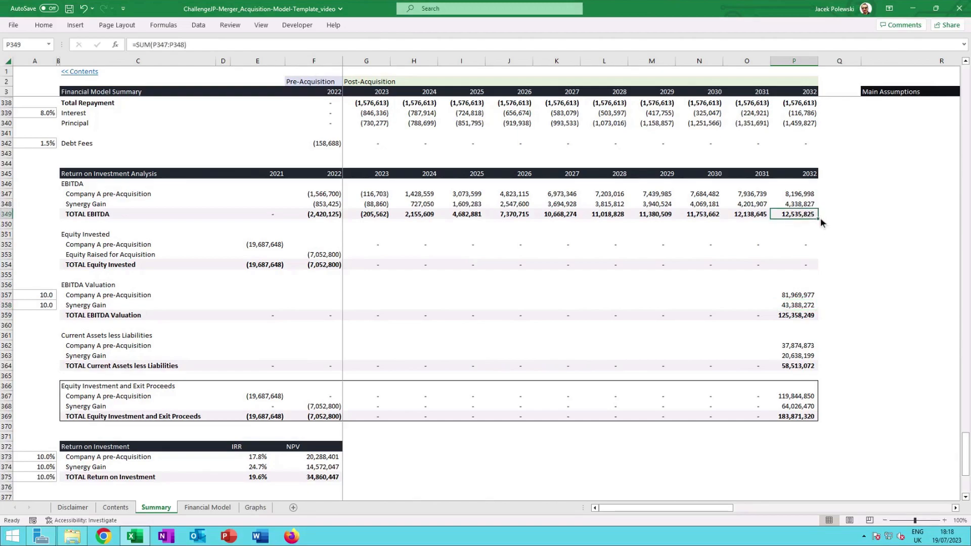
left_click(807, 195)
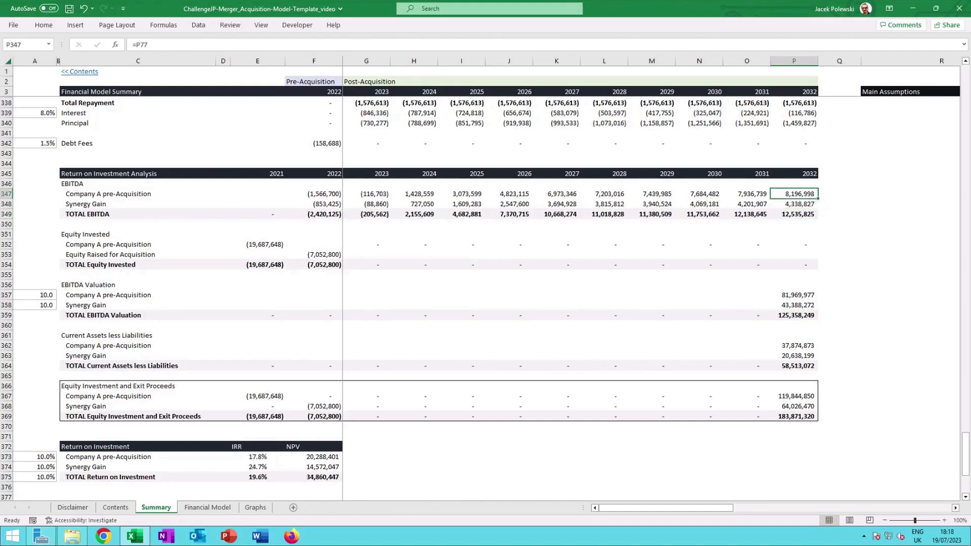
left_click(806, 207)
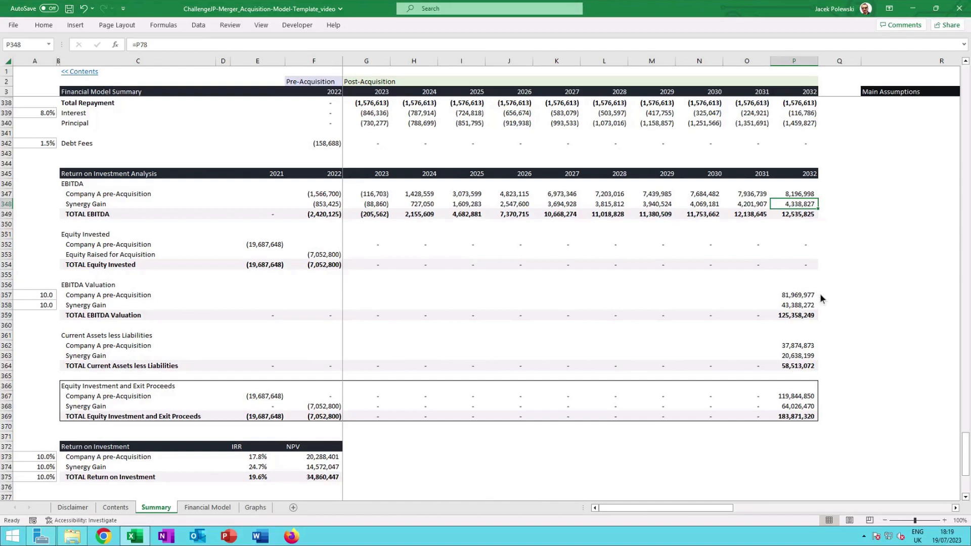
Reopen the Company A EBITDA valuation formula, then check the total EBITDA valuation sum.
double_click(803, 296)
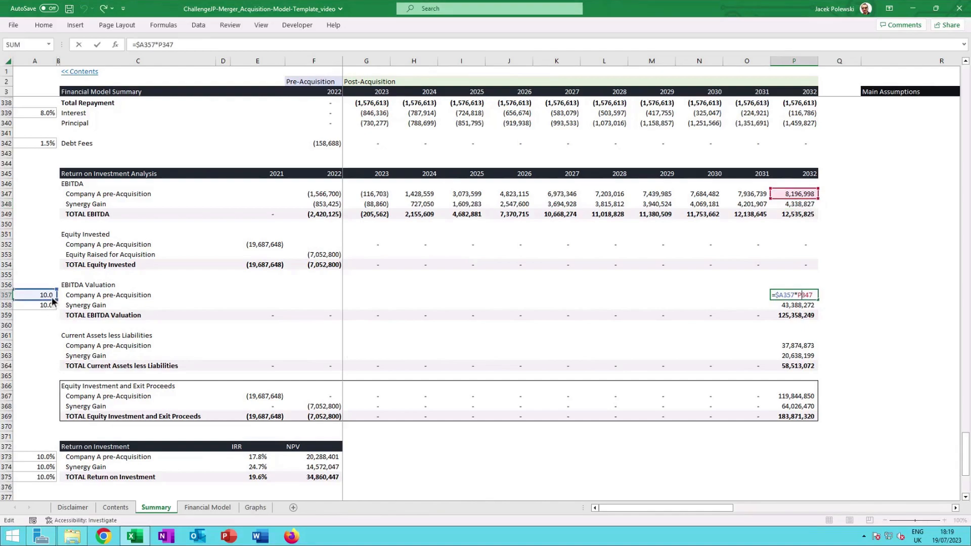
key("Escape")
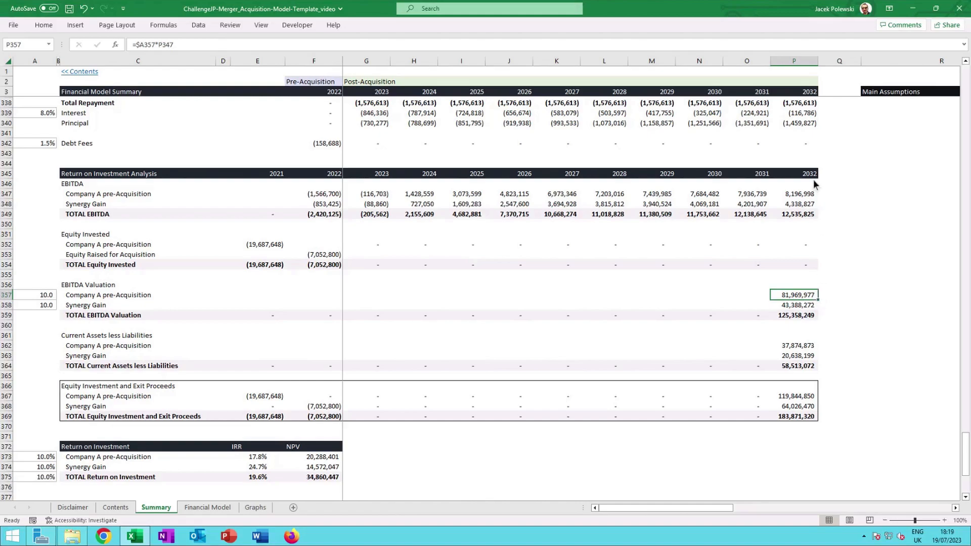
left_click(799, 317)
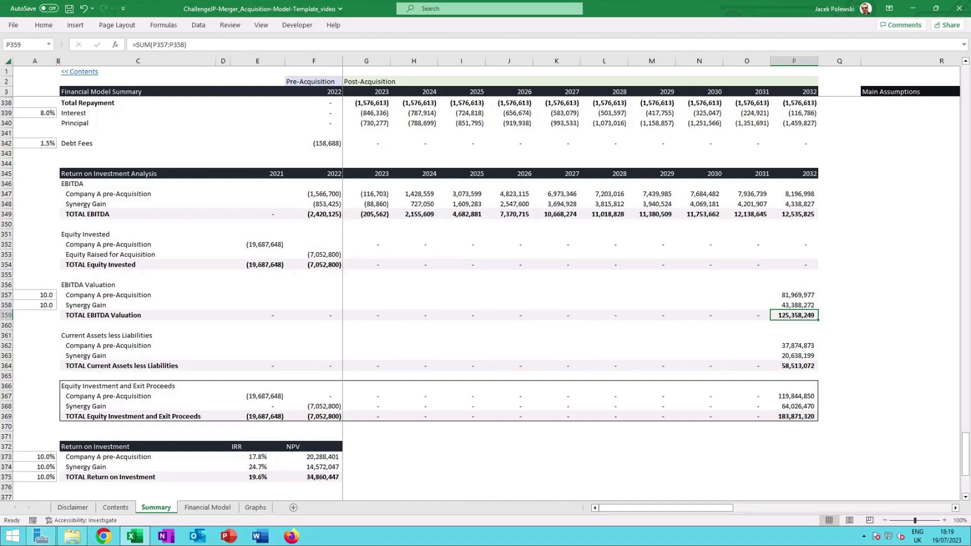
Check the 2032 Current Assets less Liabilities formulas for Company A, synergy gain and total.
left_click(808, 346)
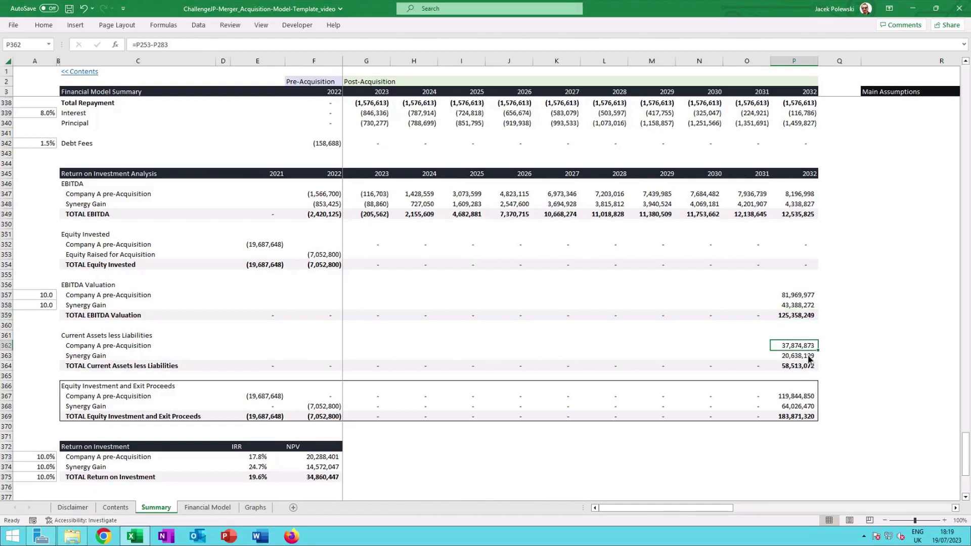
left_click(807, 357)
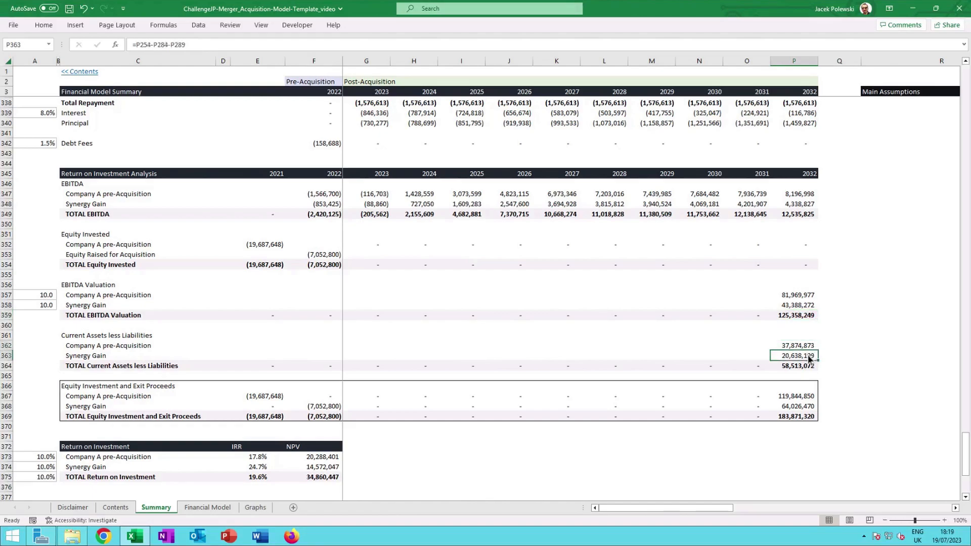
left_click(810, 348)
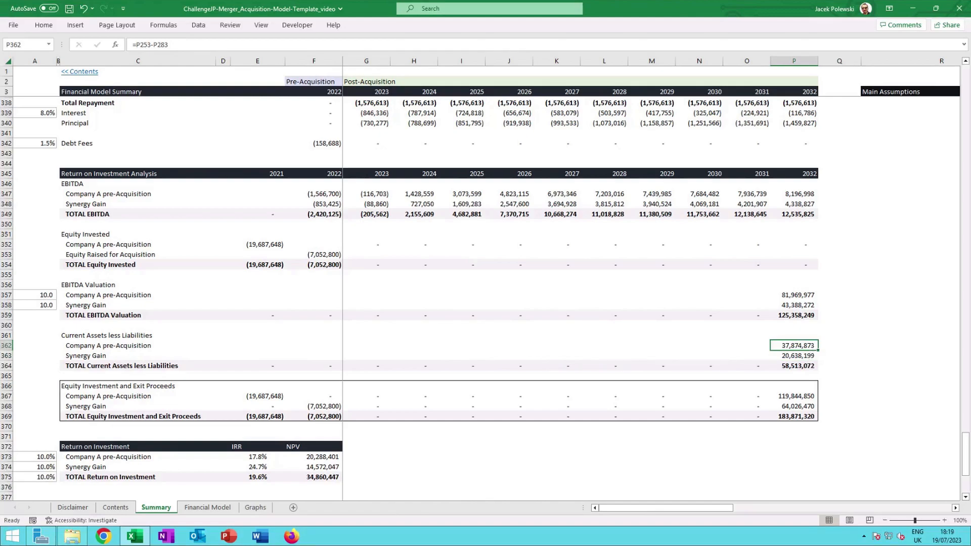
left_click(809, 359)
left_click(807, 370)
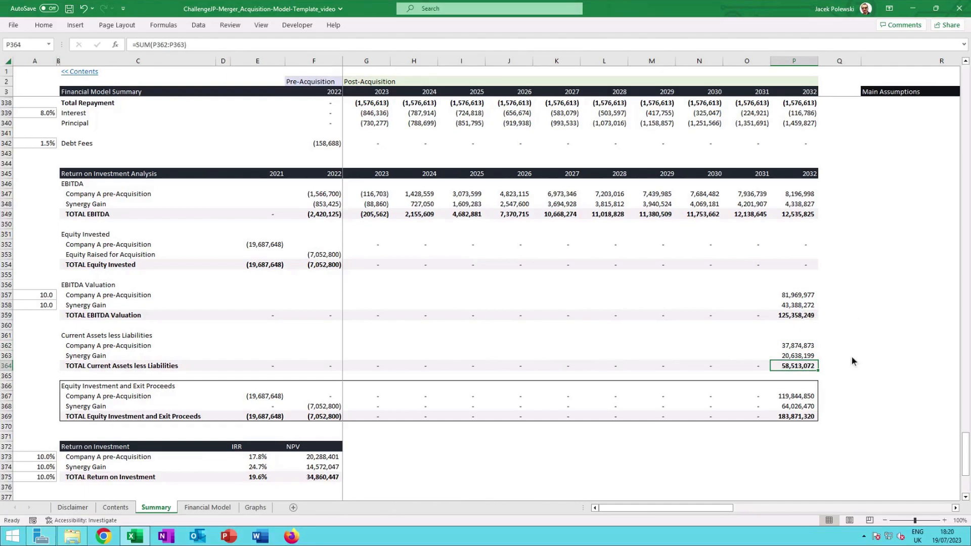
Check the Equity Investment and Exit Proceeds formulas for 2032 and the 2022 synergy gain entry.
left_click(802, 398)
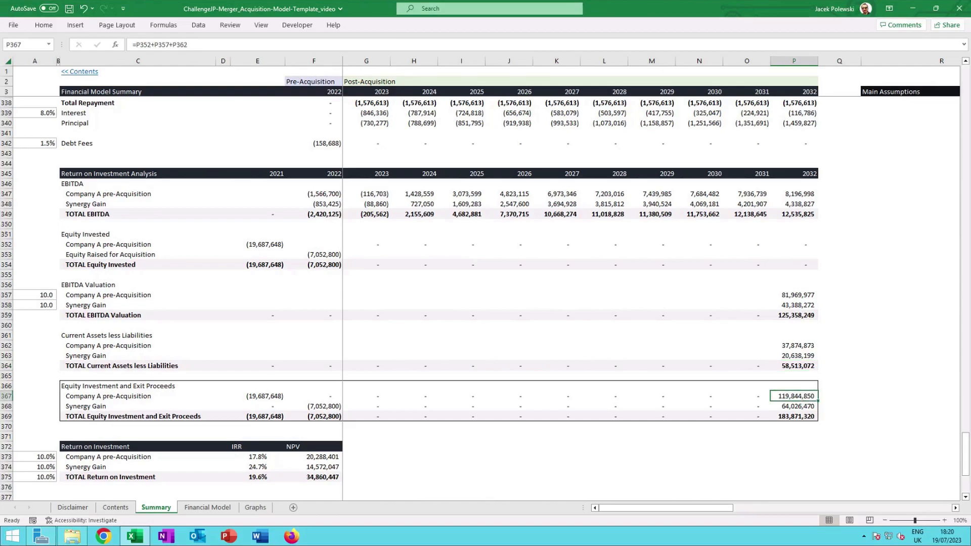
left_click(811, 419)
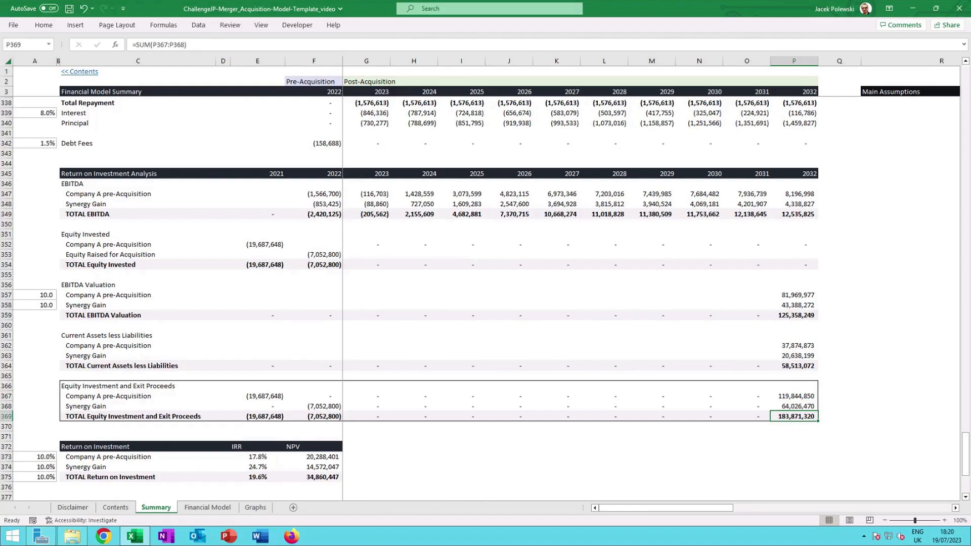
left_click(807, 401)
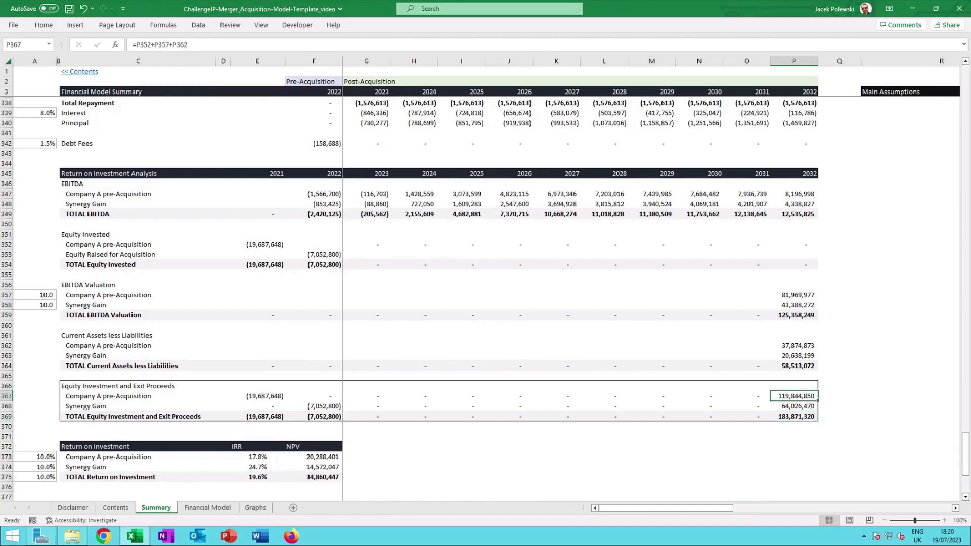
left_click(803, 405)
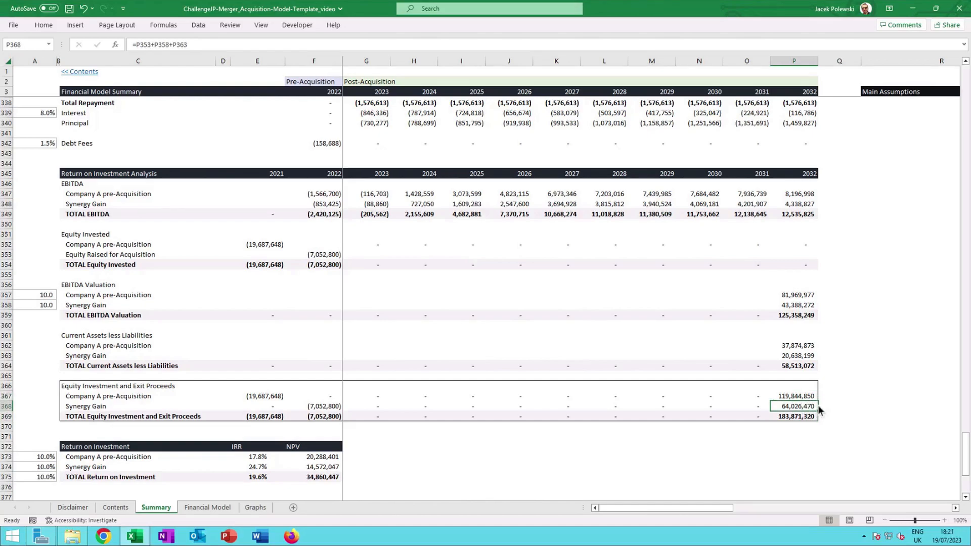
left_click(323, 407)
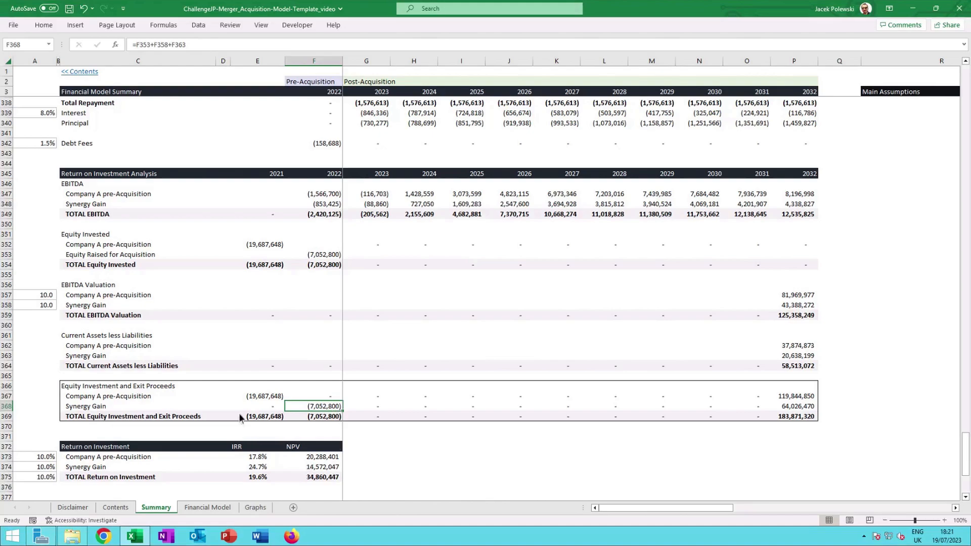
Open the Company A IRR formula to see its cash flow range.
left_click(257, 458)
double_click(258, 458)
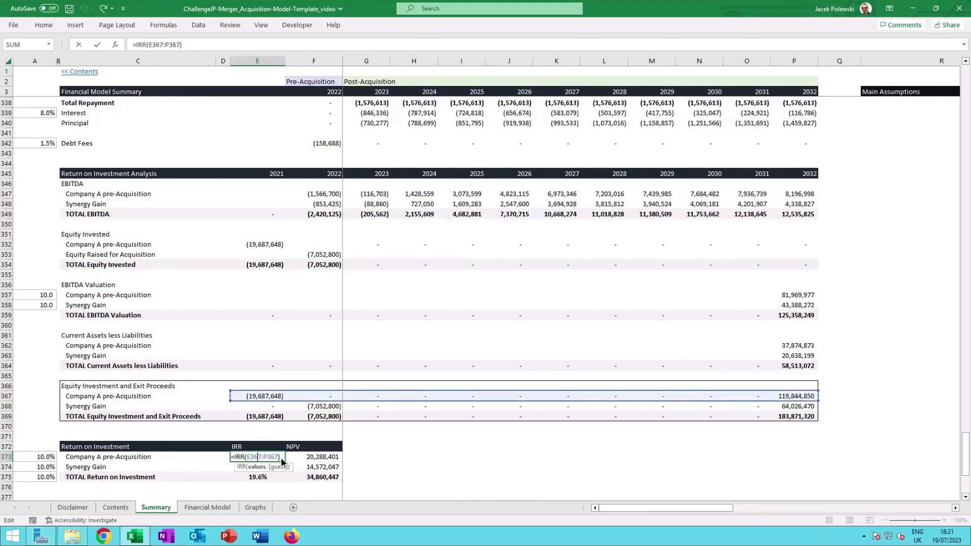
left_click(282, 461)
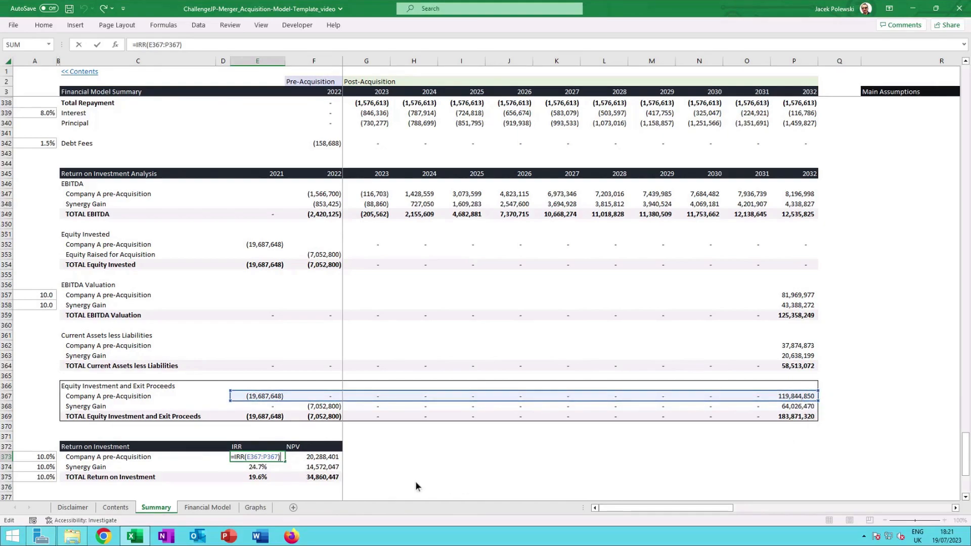
key("ctrl+Return")
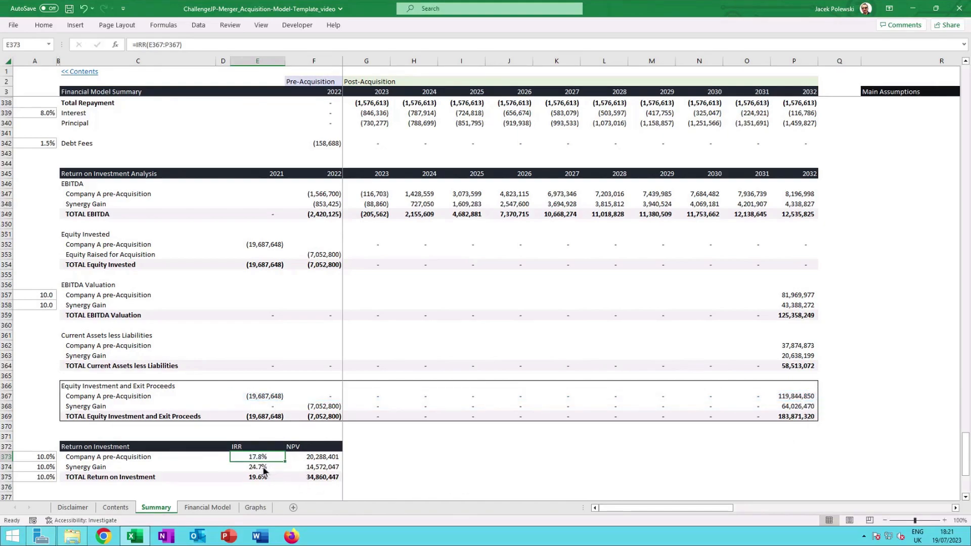
Open the synergy gain IRR formula, then check the total return on investment IRR formula.
left_click(262, 466)
double_click(262, 466)
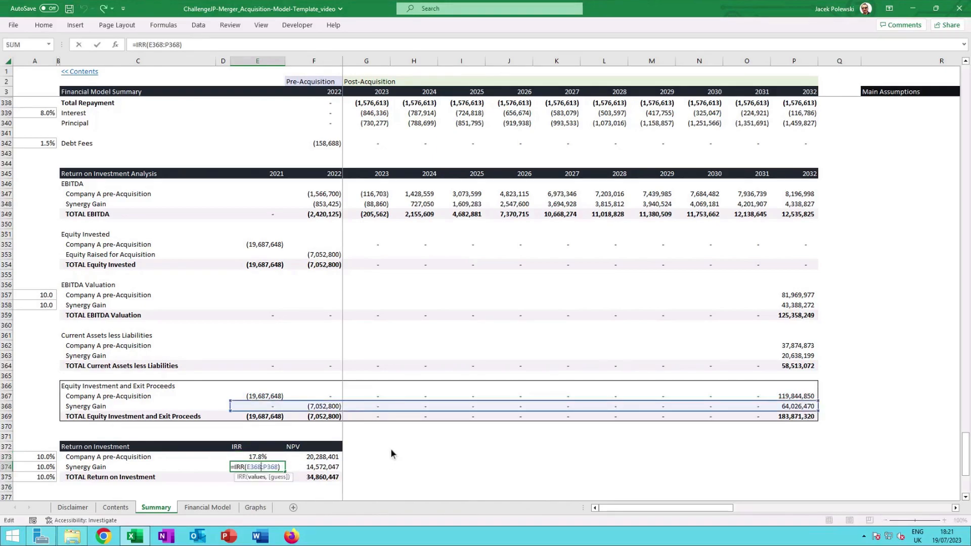
key("ctrl+Return")
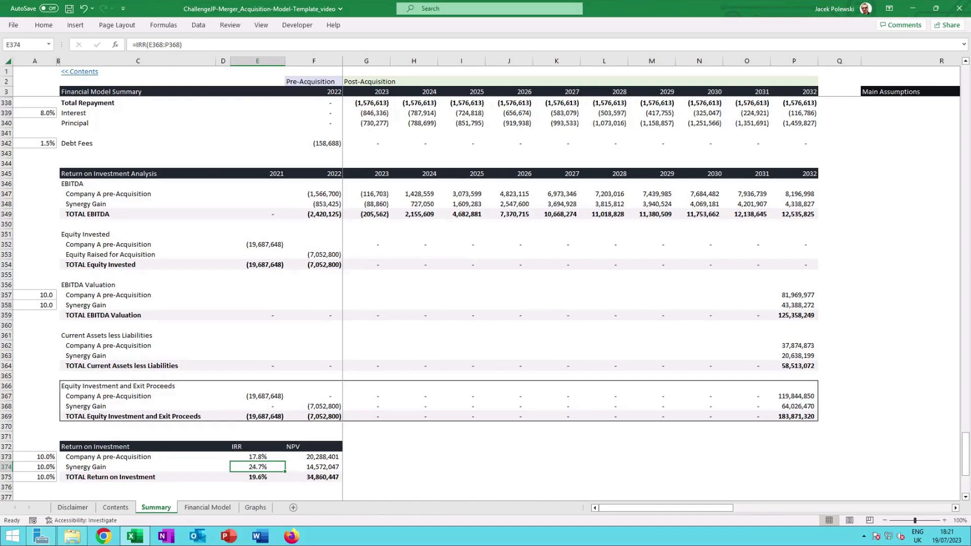
double_click(278, 467)
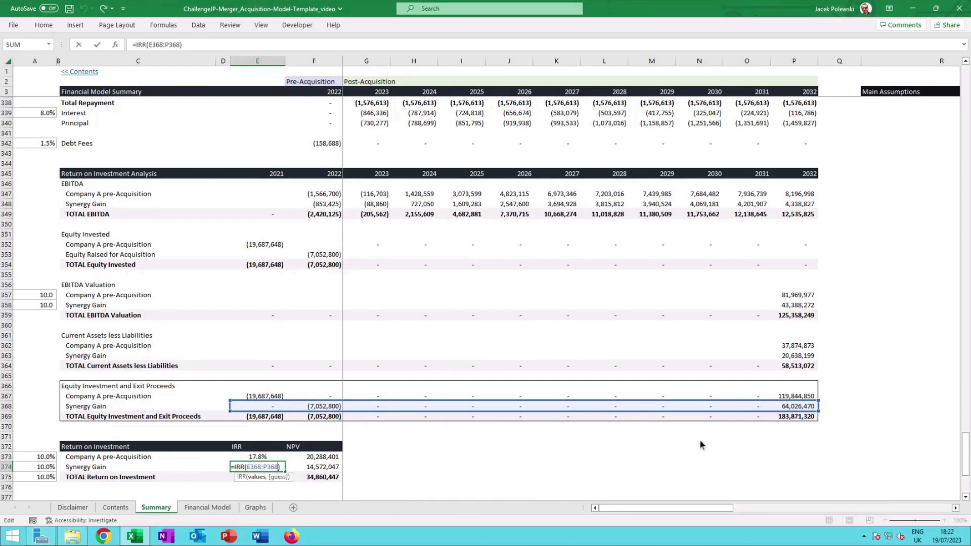
key("ctrl+Return")
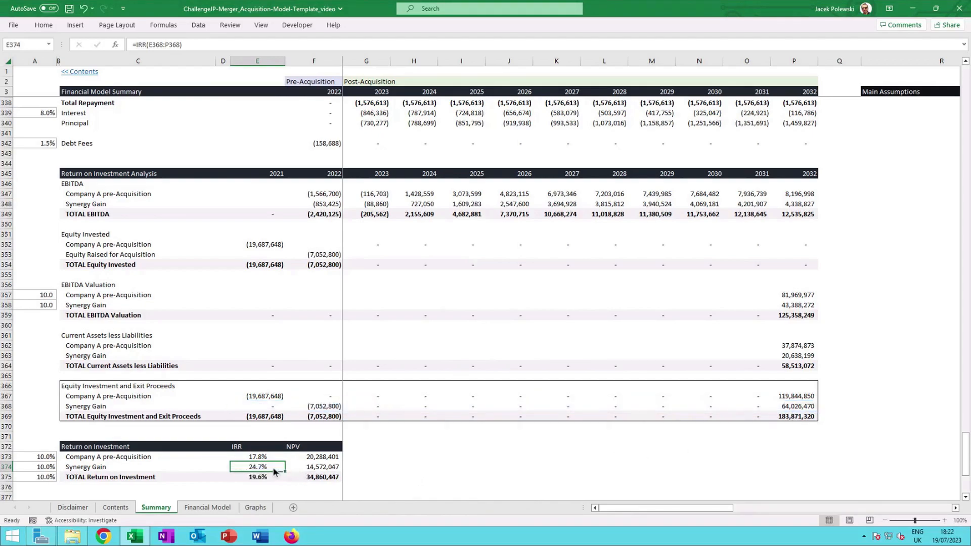
scroll(290, 457, "down", 2)
left_click(267, 428)
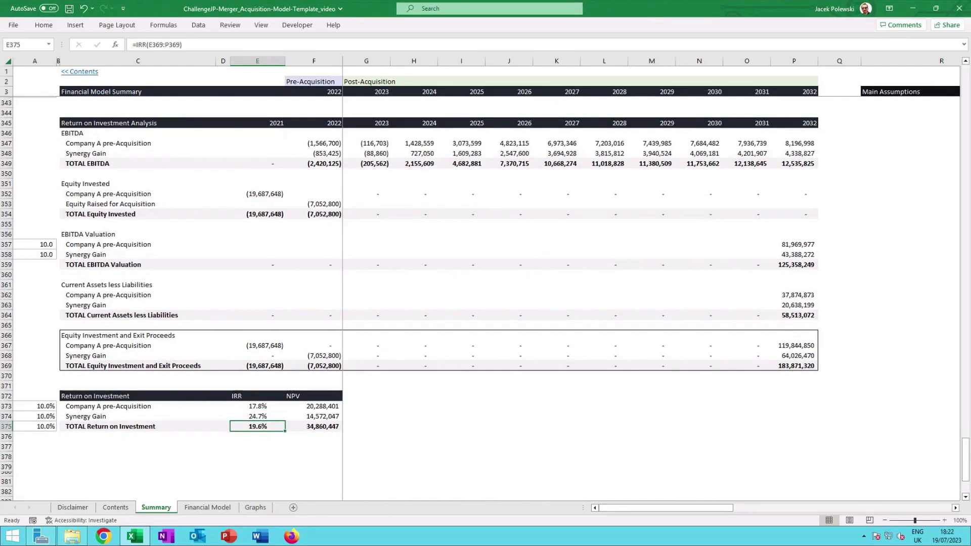
Reopen the total return on investment IRR formula, then open the Company A NPV formula to see its rate and cash flow range.
double_click(272, 427)
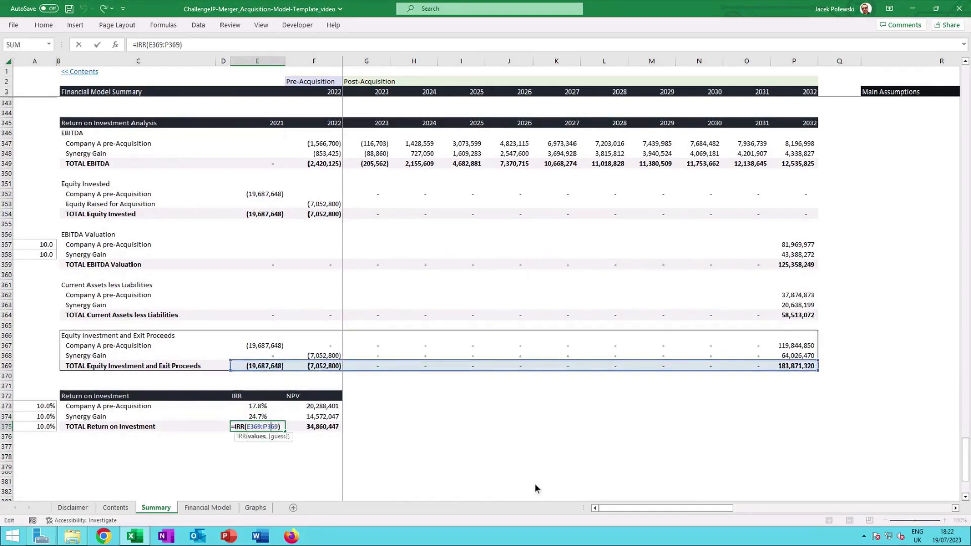
key("Escape")
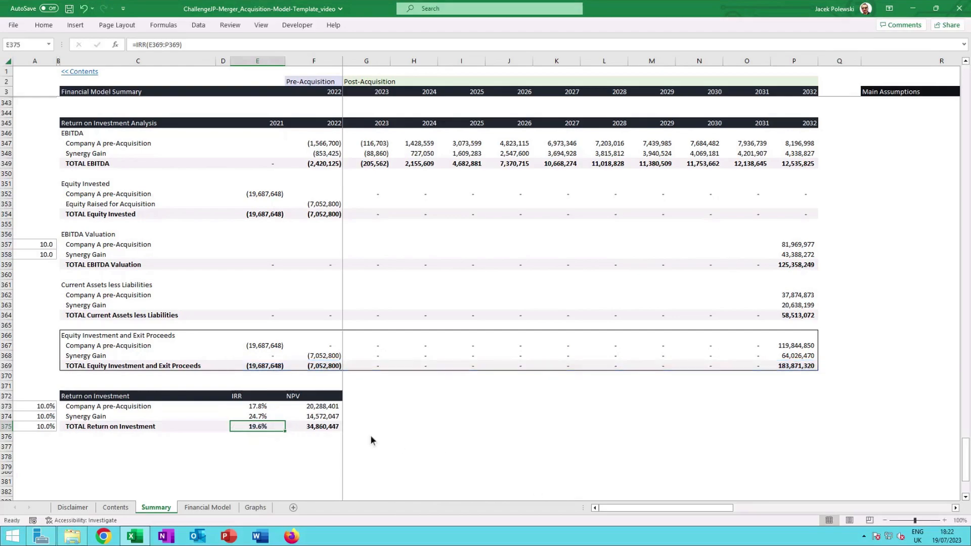
left_click(321, 406)
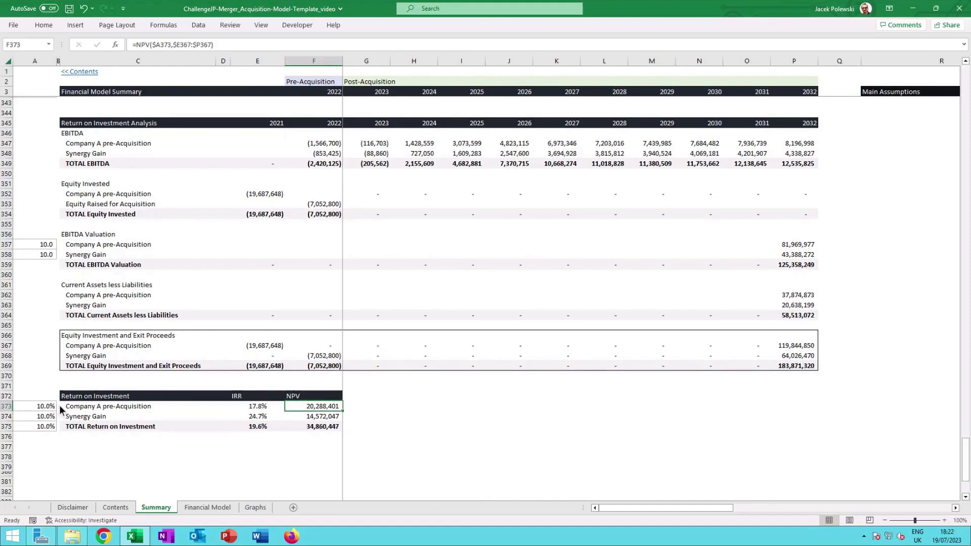
double_click(323, 405)
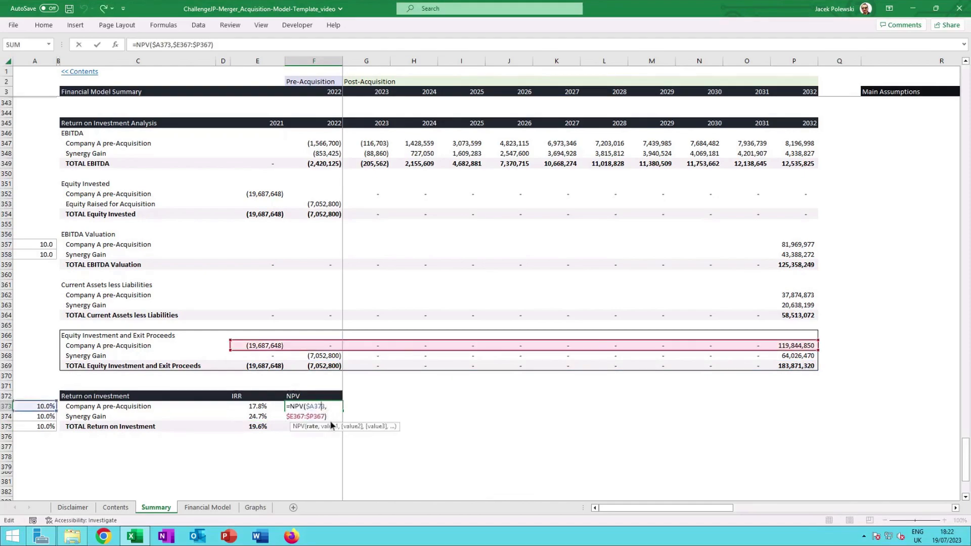
left_click(326, 416)
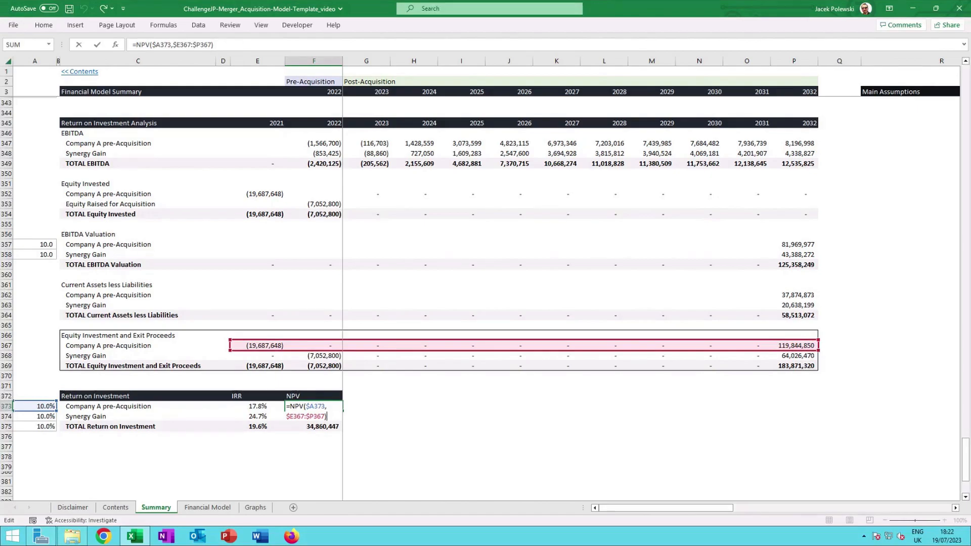
key("ctrl+Return")
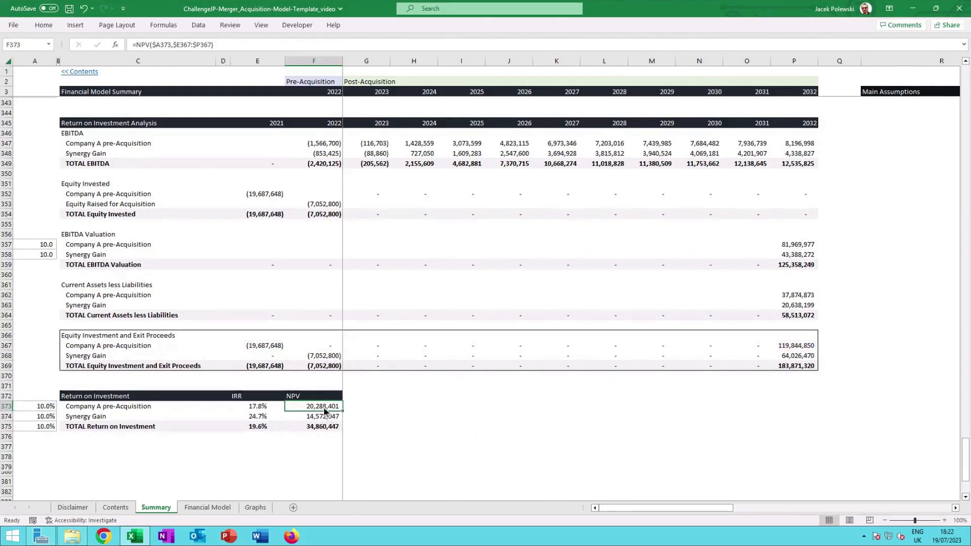
Open the synergy gain NPV formula, then select the total return on investment NPV.
double_click(334, 418)
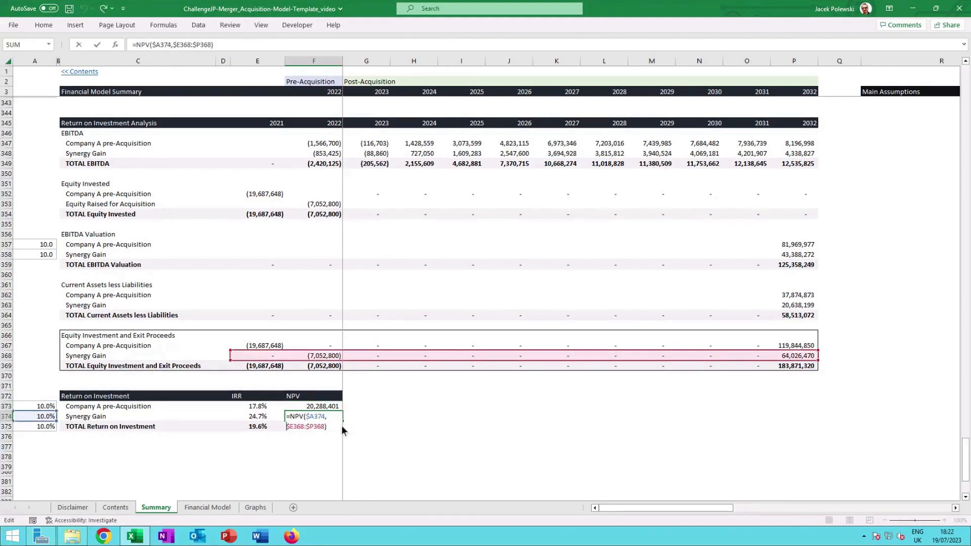
key("Escape")
left_click(320, 426)
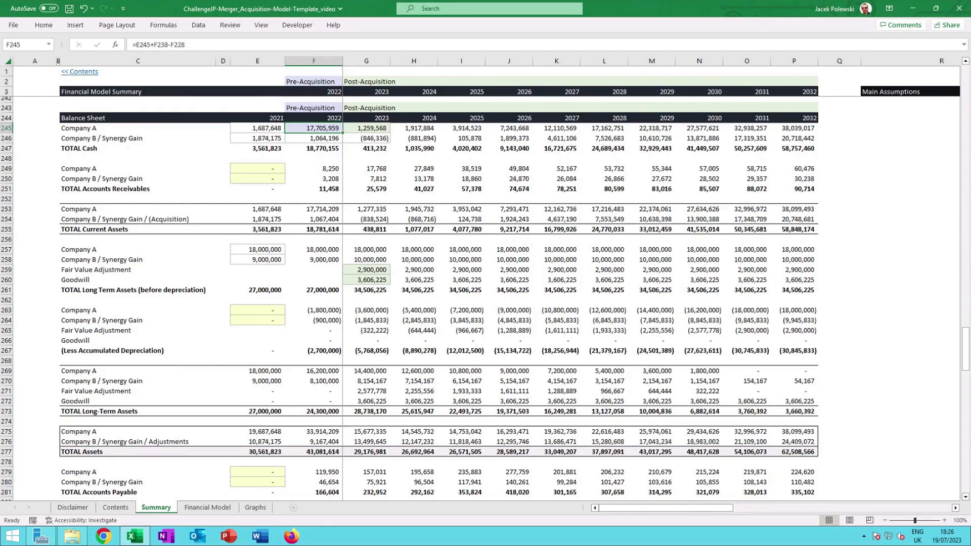
Open the 2022 Company A cash formula in the balance sheet and trace its cash flow references.
double_click(333, 133)
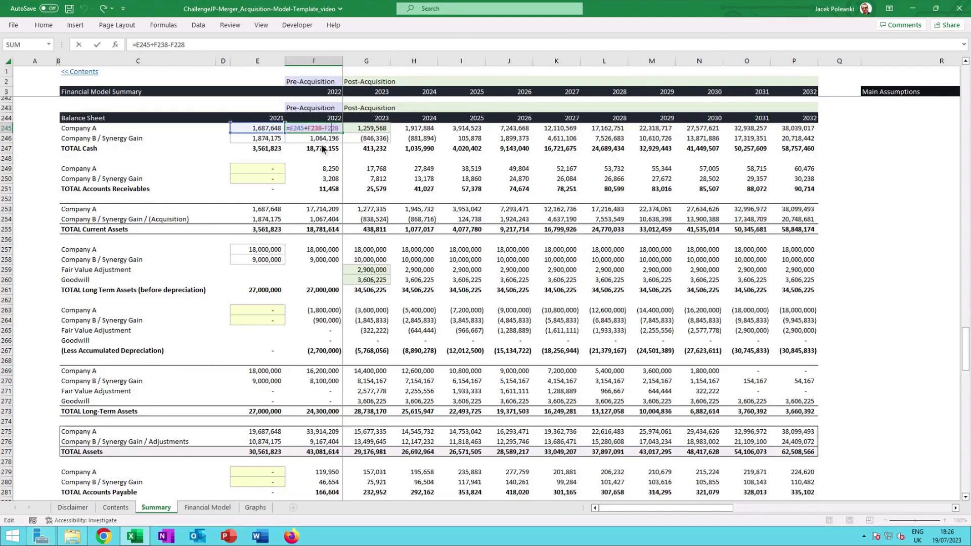
scroll(335, 144, "up", 1)
scroll(334, 145, "up", 7)
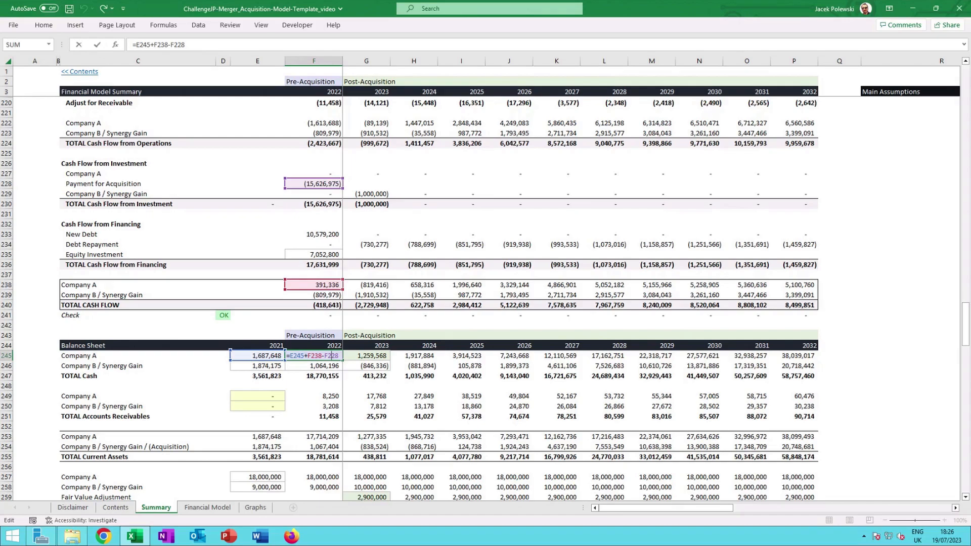
scroll(337, 188, "down", 5)
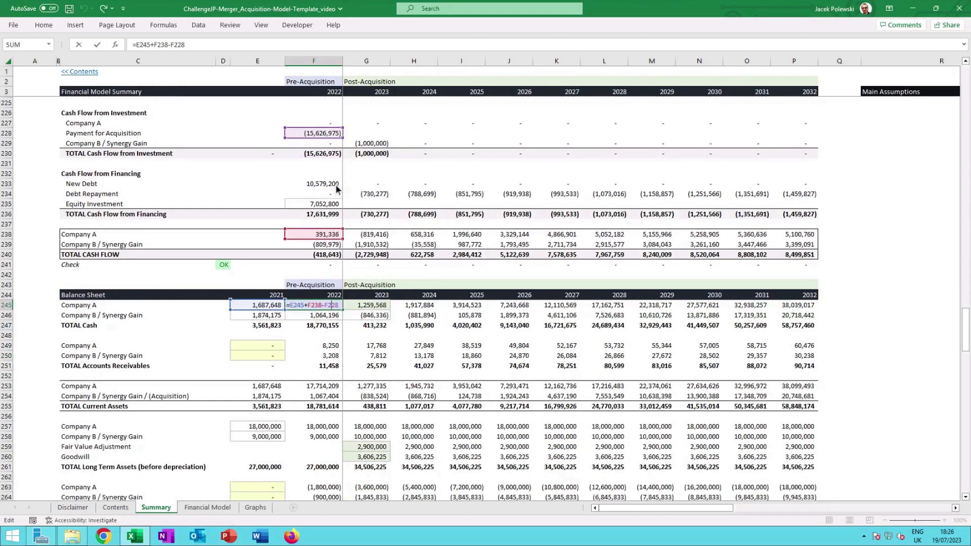
scroll(337, 189, "down", 3)
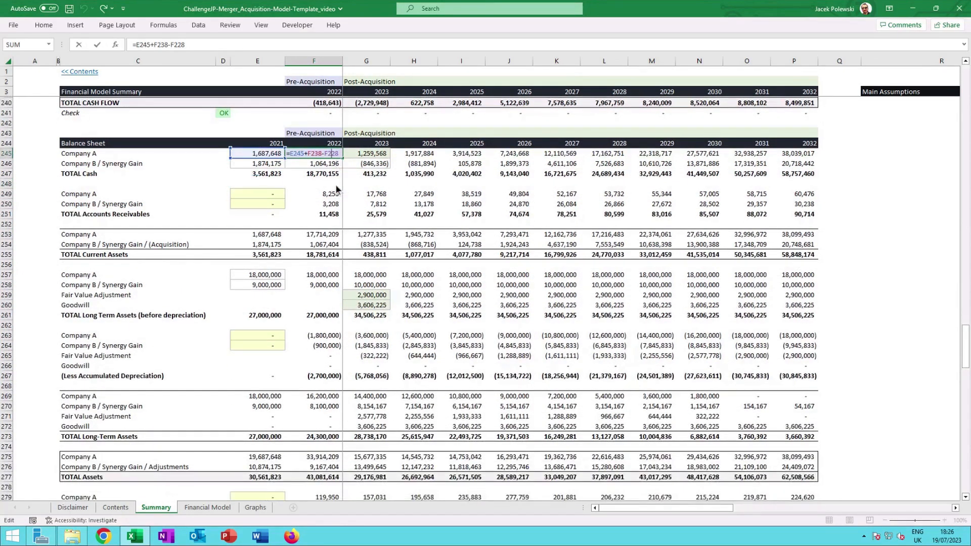
key("Escape")
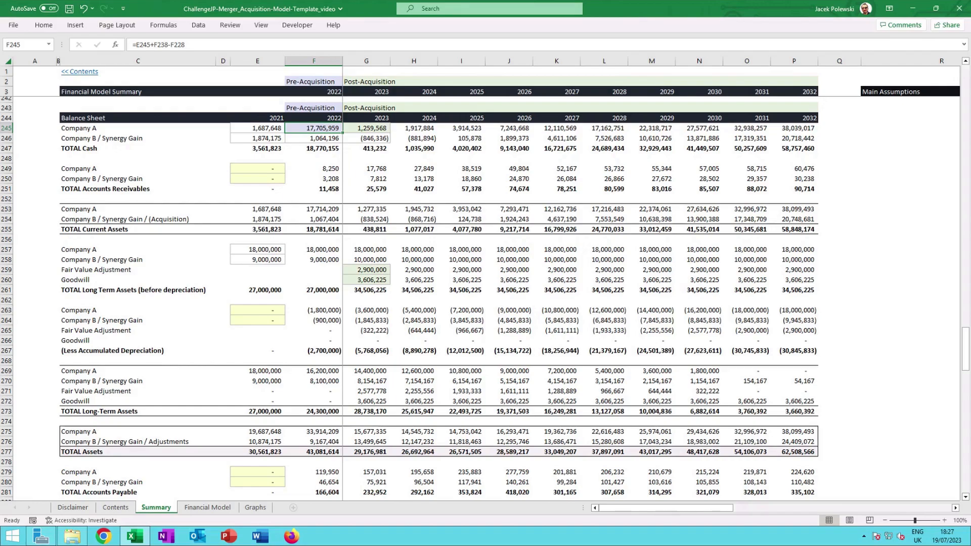
Check the 2023 total cash formula and the 2022 and 2023 long-term asset formulas for Company A and Company B.
left_click(367, 149)
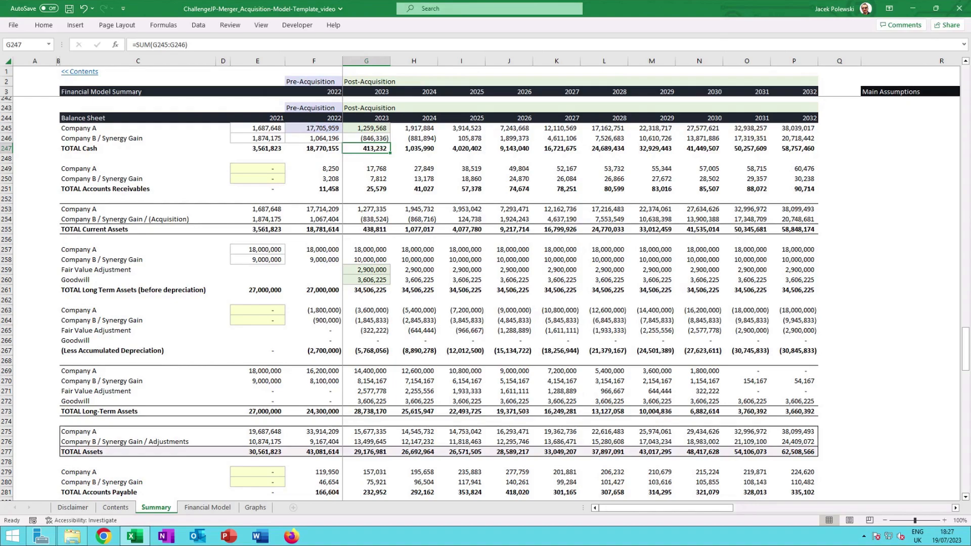
scroll(364, 185, "down", 1)
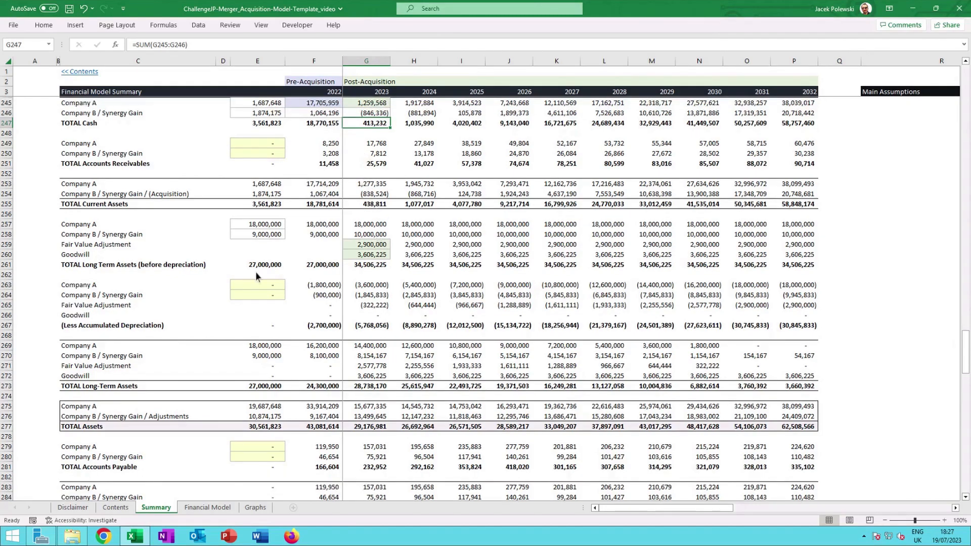
left_click(330, 228)
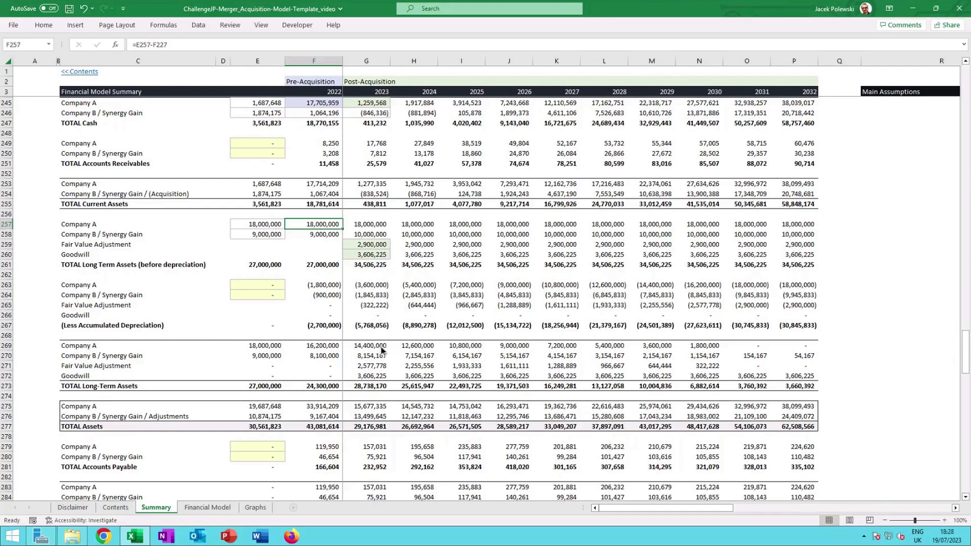
left_click(316, 234)
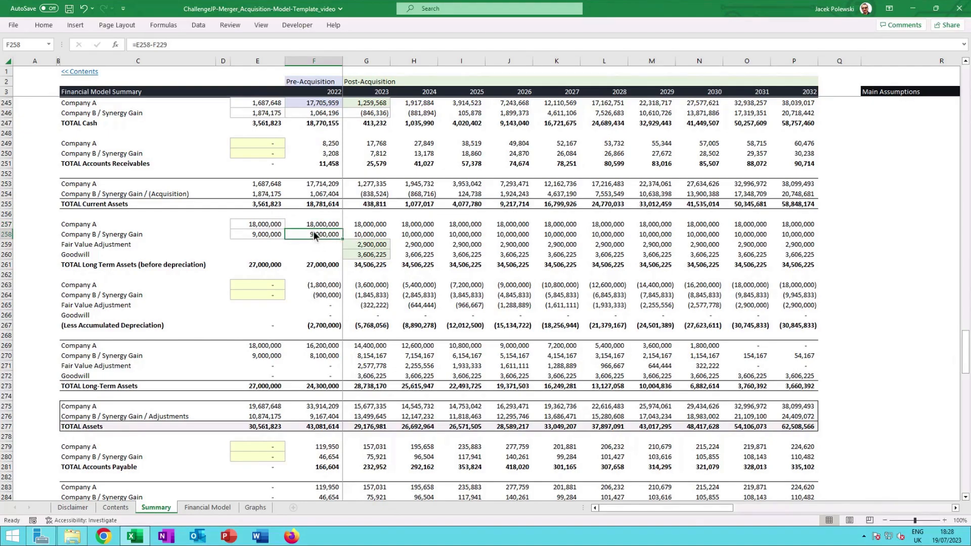
left_click(358, 236)
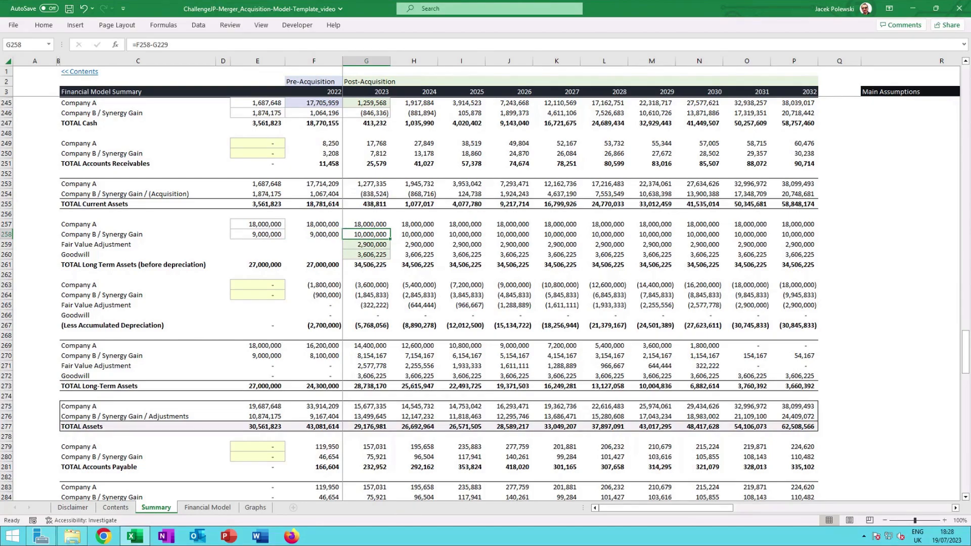
Open the 2023 Fair Value Adjustment formula and trace its references to the fair value section and depreciation rows.
left_click(386, 248)
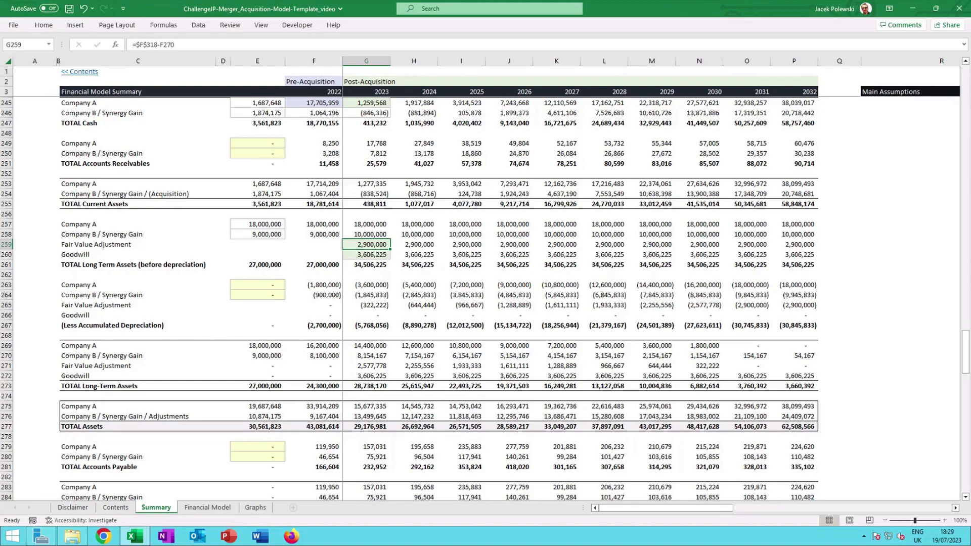
key("F2")
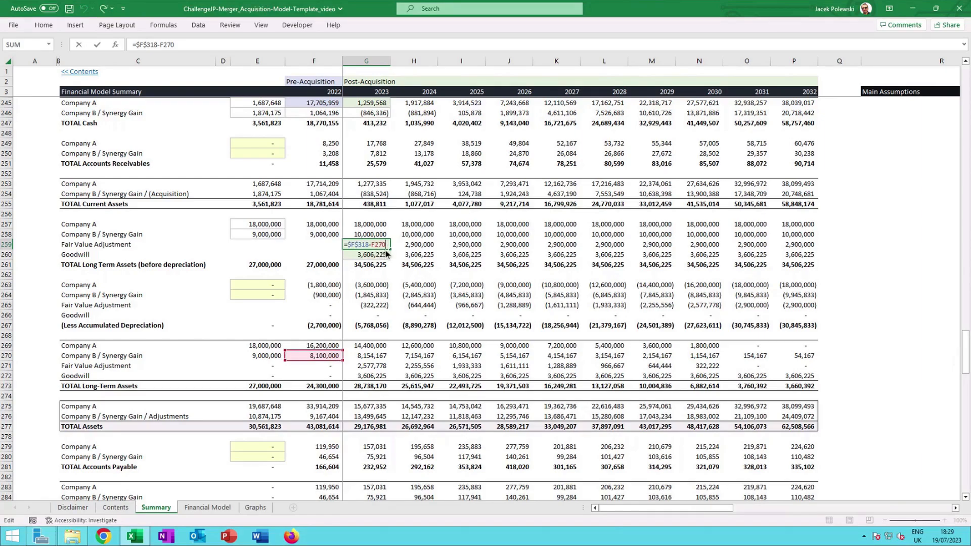
scroll(374, 252, "down", 1)
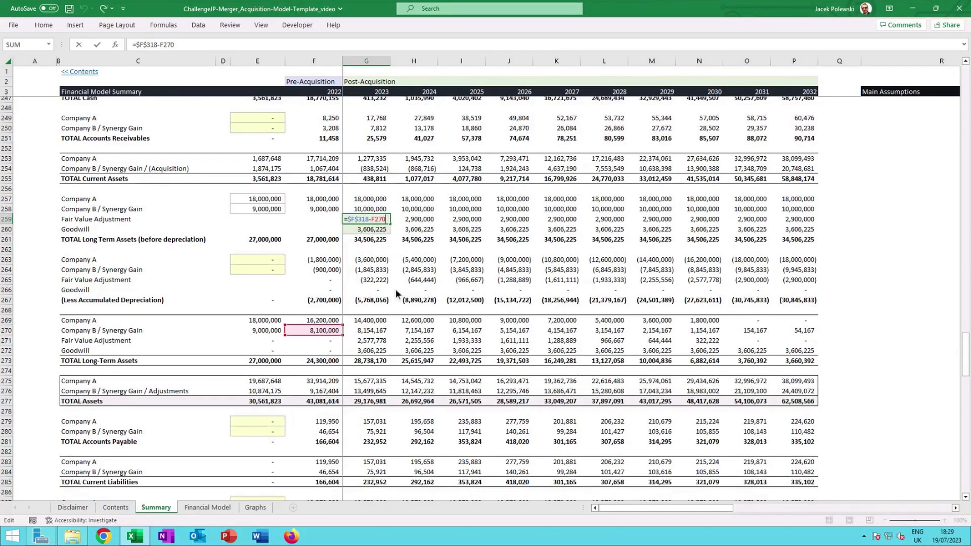
scroll(395, 289, "down", 12)
scroll(395, 289, "down", 3)
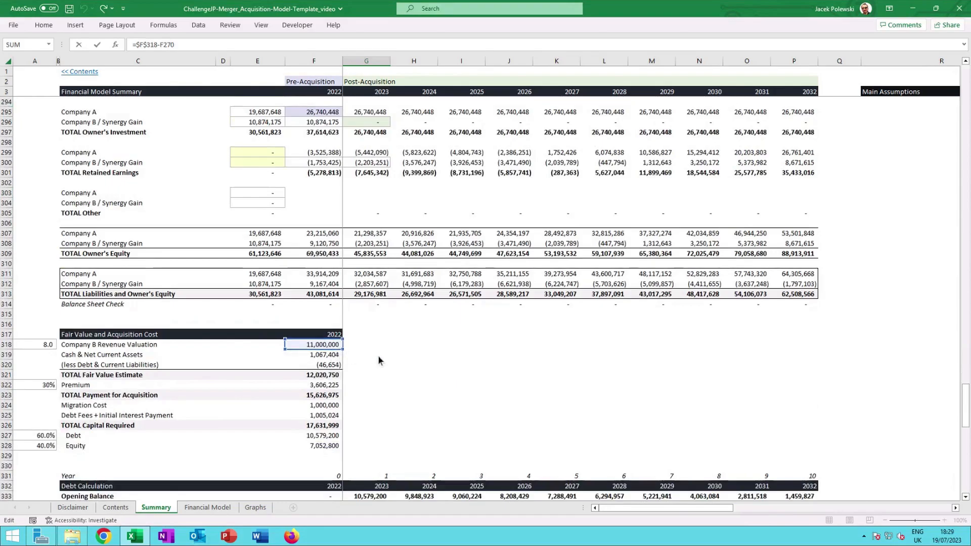
scroll(405, 275, "up", 12)
scroll(405, 276, "up", 4)
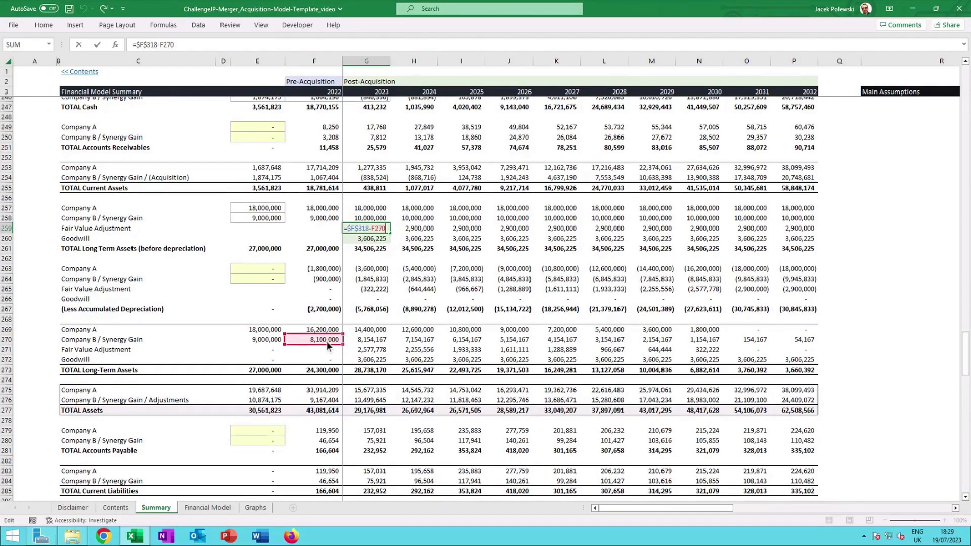
key("ctrl+Return")
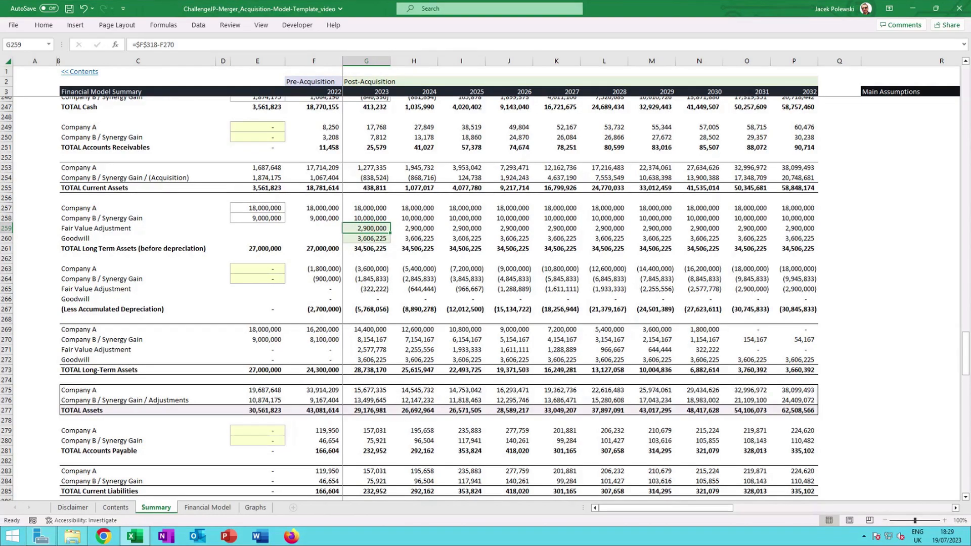
Open the 2023 Goodwill formula and trace its link to the Premium in the acquisition cost section.
left_click(384, 240)
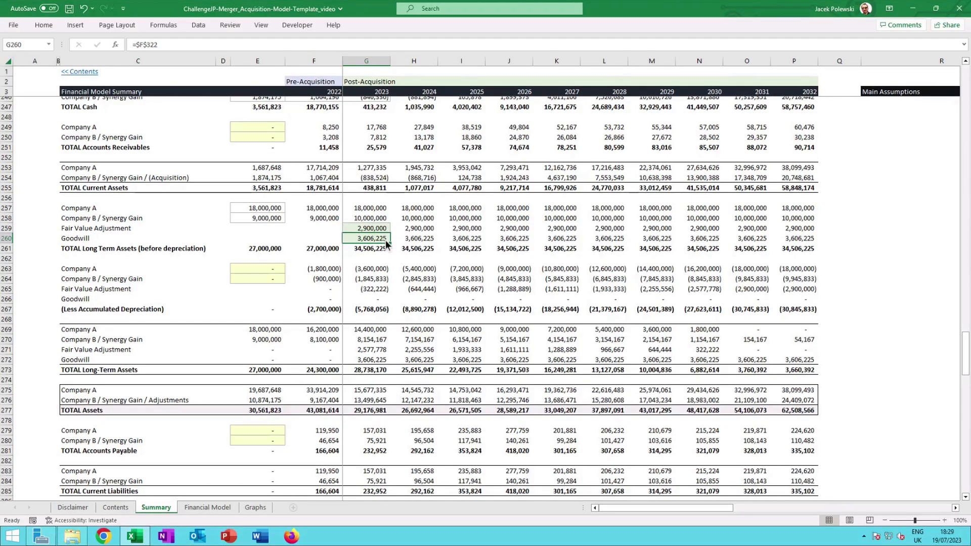
key("F2")
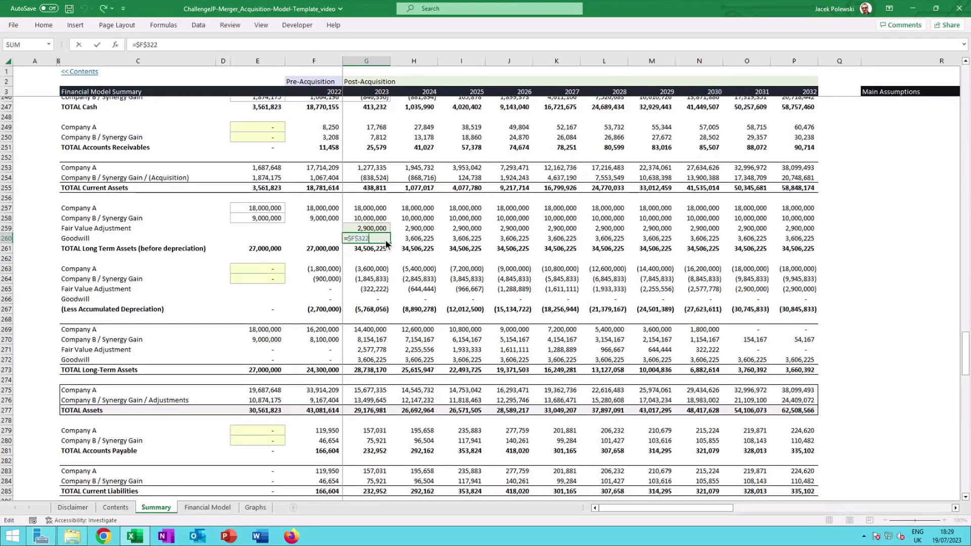
scroll(386, 242, "down", 3)
scroll(385, 239, "down", 12)
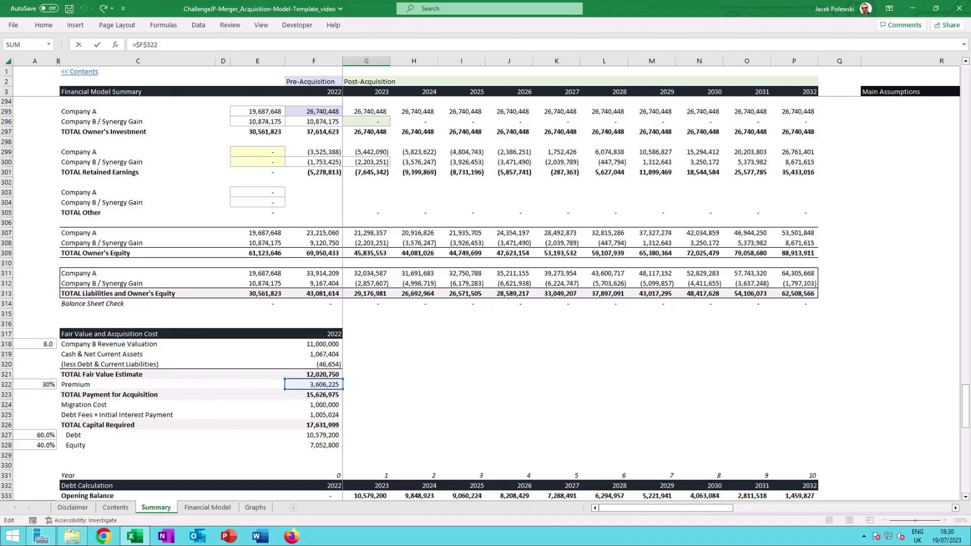
key("Return")
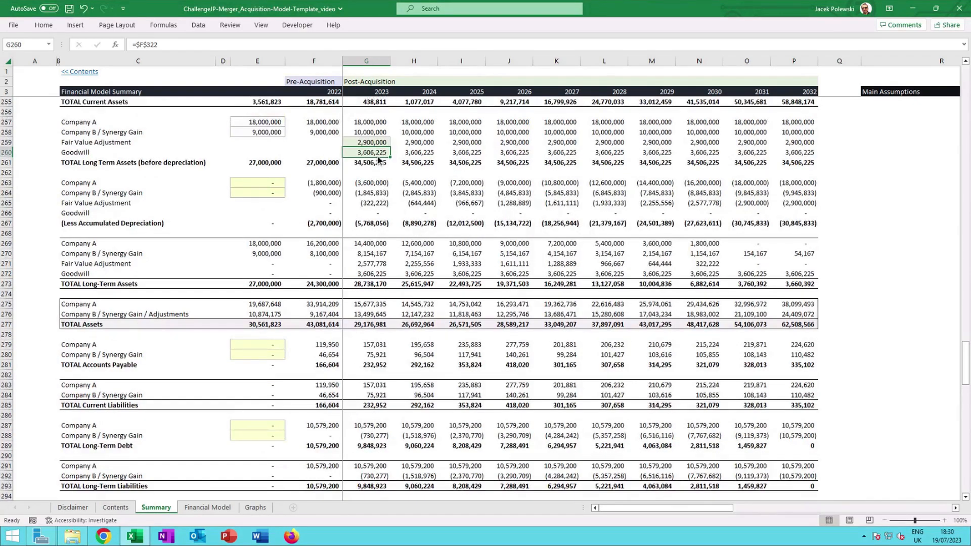
Check the 2023 formulas for total long-term assets, fair value adjustment depreciation, total long-term assets and total assets.
left_click(377, 164)
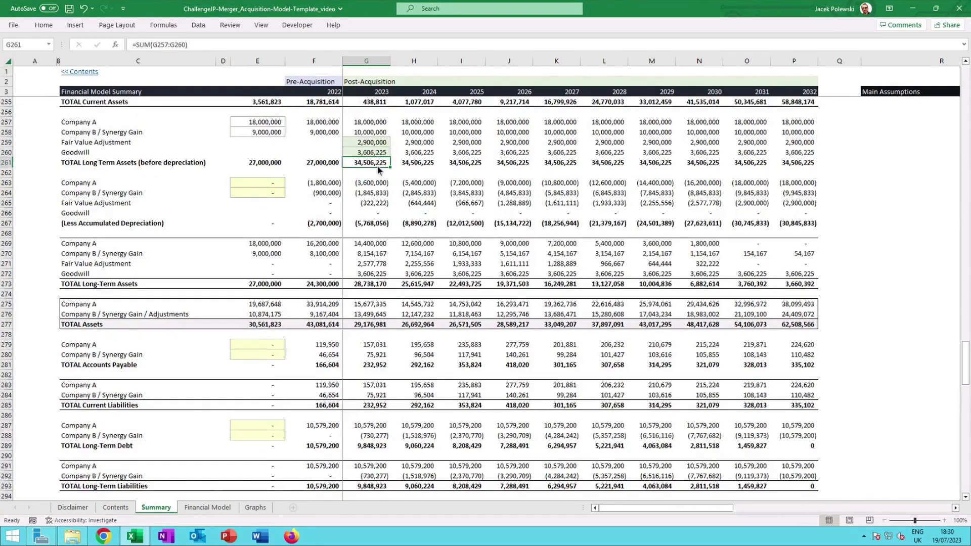
left_click(376, 204)
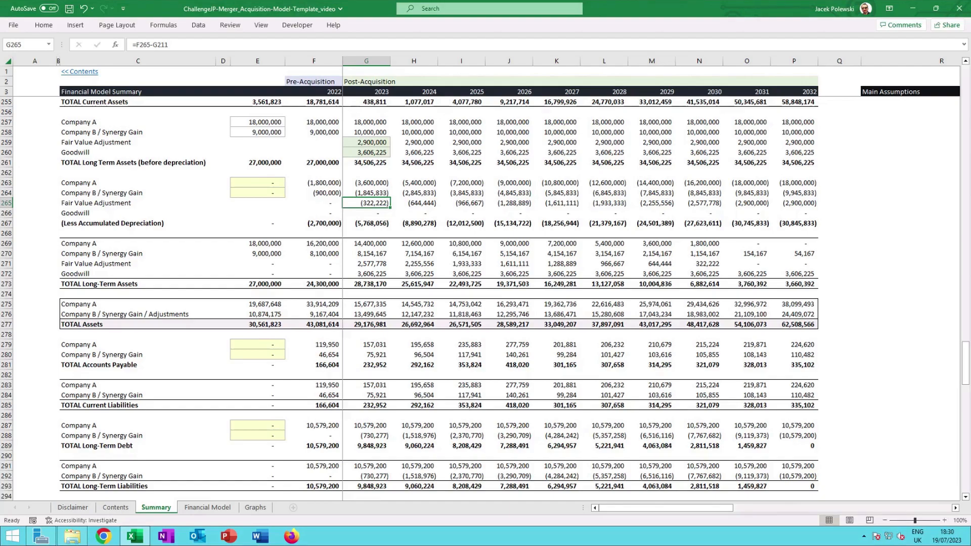
left_click(371, 284)
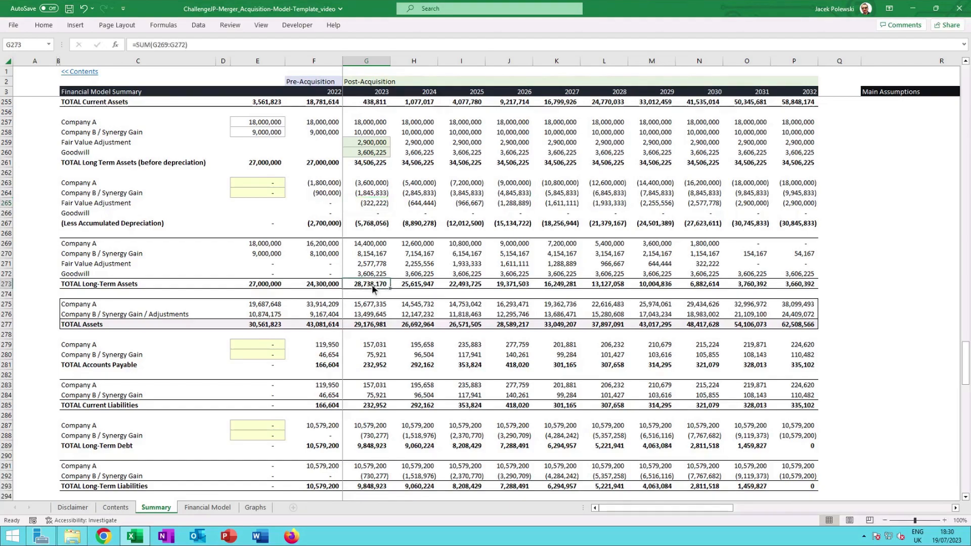
left_click(374, 326)
Check the long-term debt formulas for Company B in 2023 and Company A in 2022.
scroll(373, 329, "down", 3)
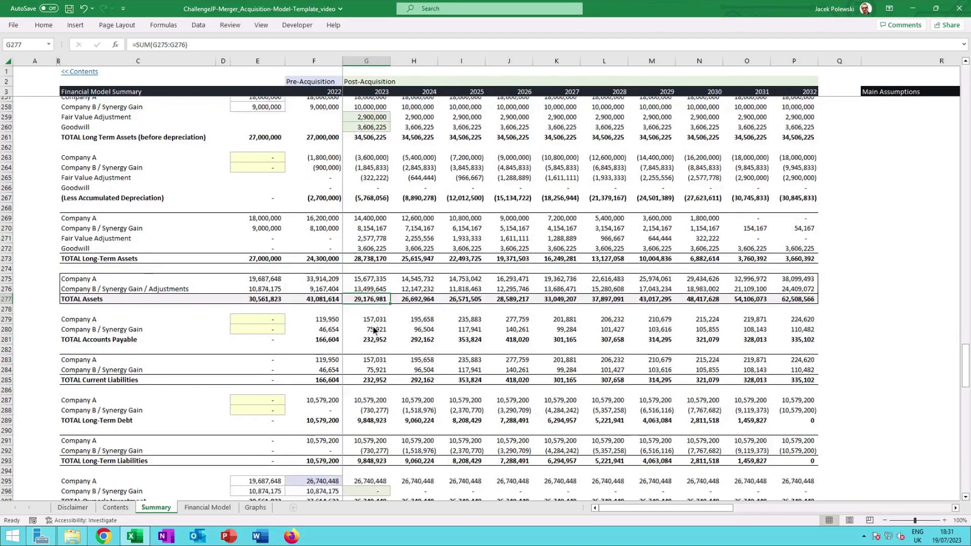
scroll(374, 330, "down", 1)
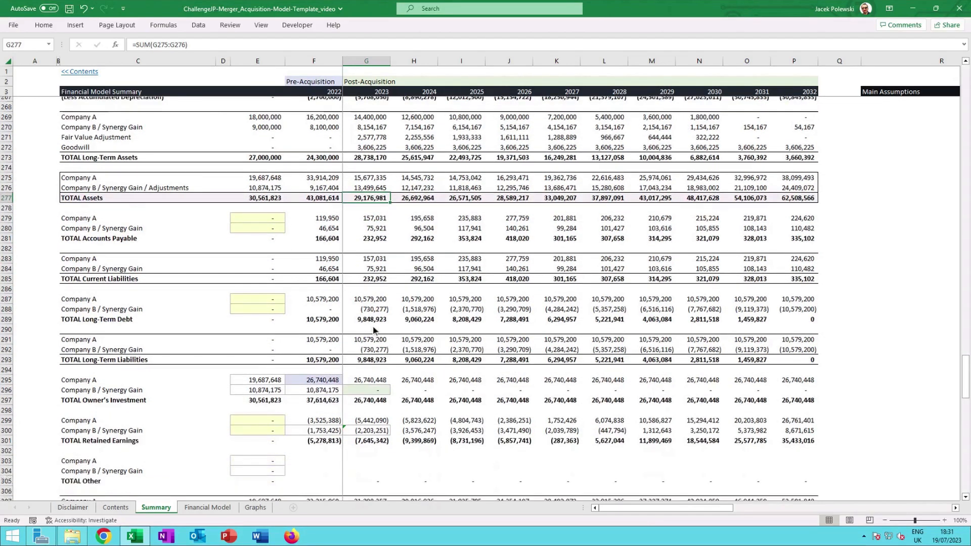
scroll(341, 153, "down", 2)
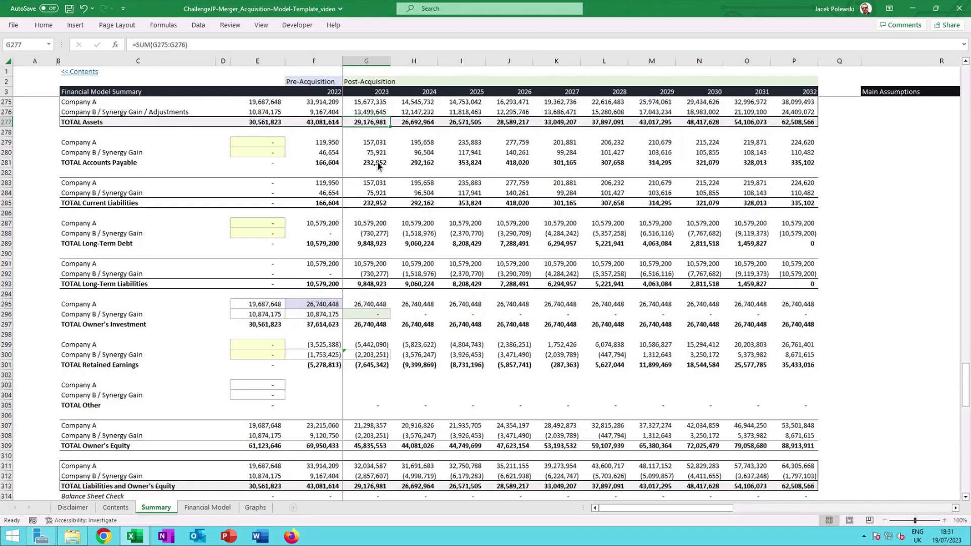
left_click(373, 233)
left_click(329, 227)
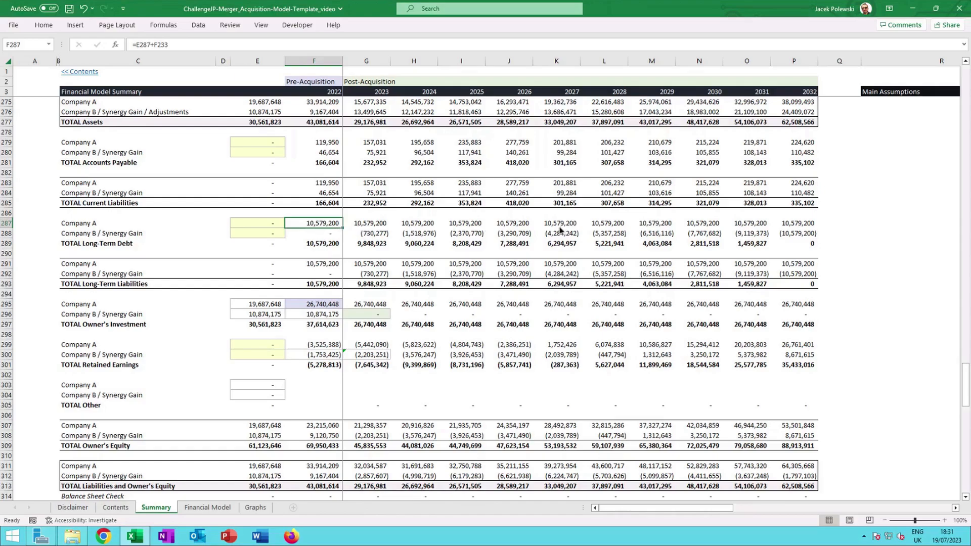
Check the long-term debt formula for Company B in 2023 and the owner's investment formulas for 2022 and 2023.
left_click(370, 237)
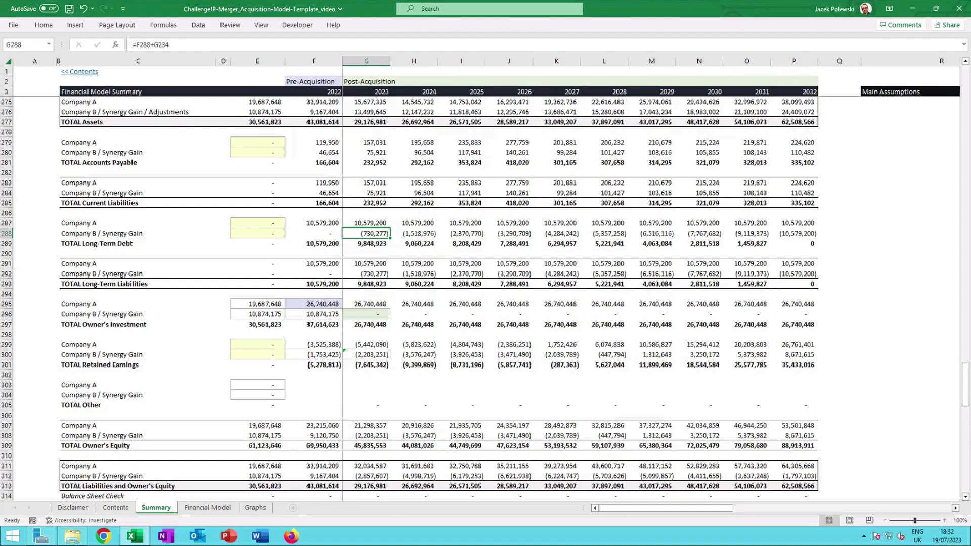
left_click(344, 304)
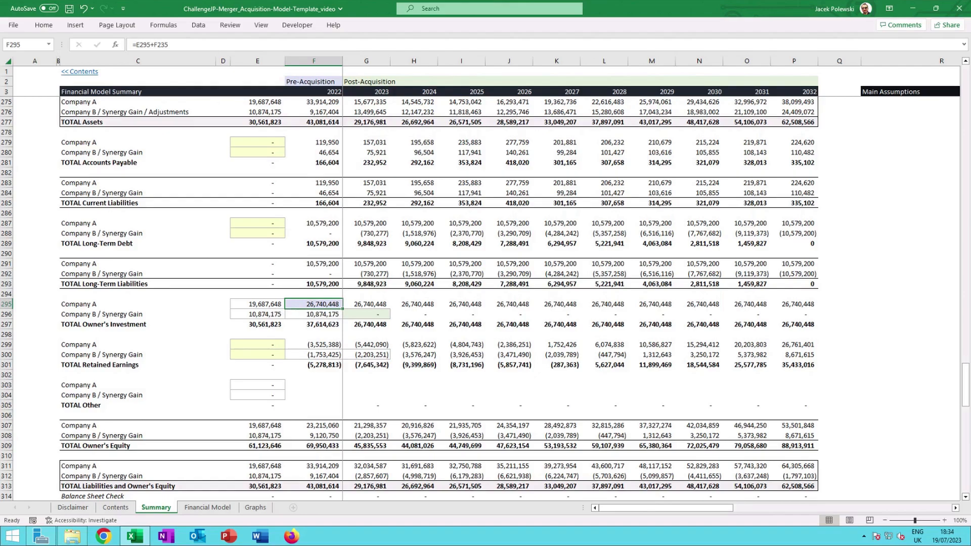
left_click(360, 318)
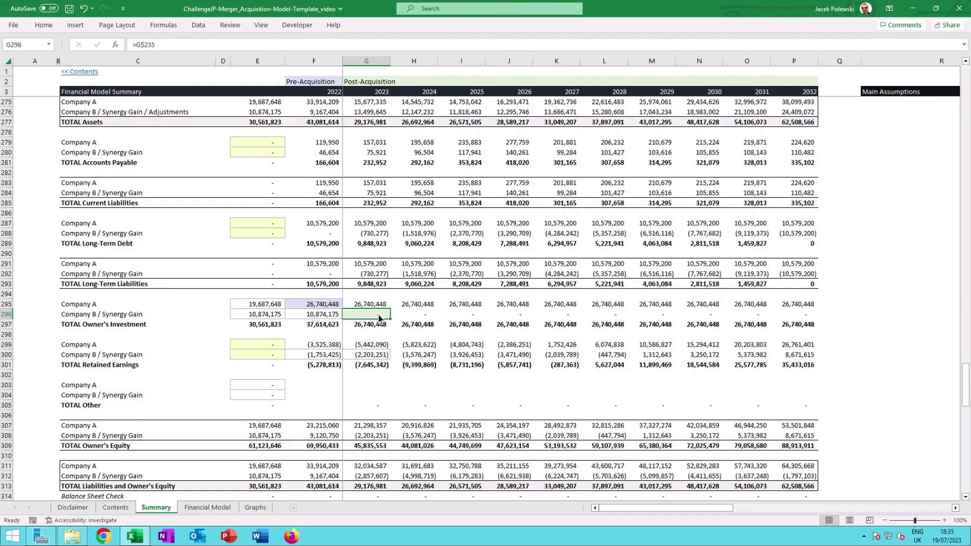
Open the 2023 retained earnings formula for Company B / Synergy Gain and check the following year's formula.
left_click(386, 355)
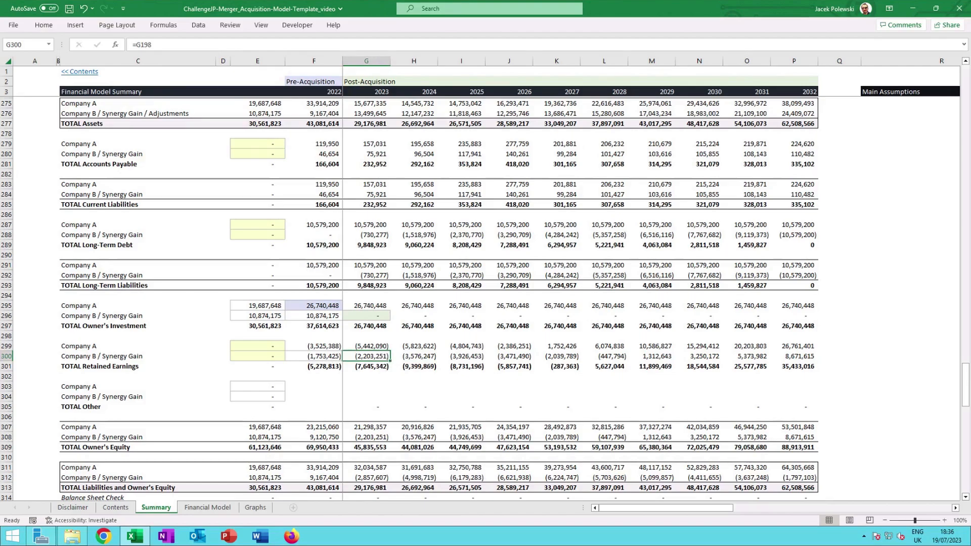
key("F2")
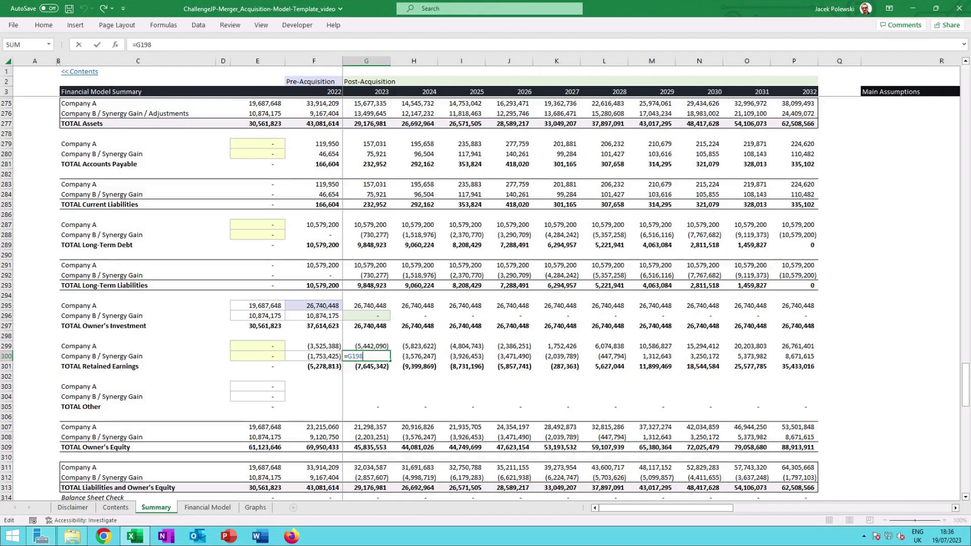
key("Tab")
Open the 2023 Balance Sheet Check formula and trace its references to total liabilities and owner's equity and total assets.
scroll(436, 372, "down", 1)
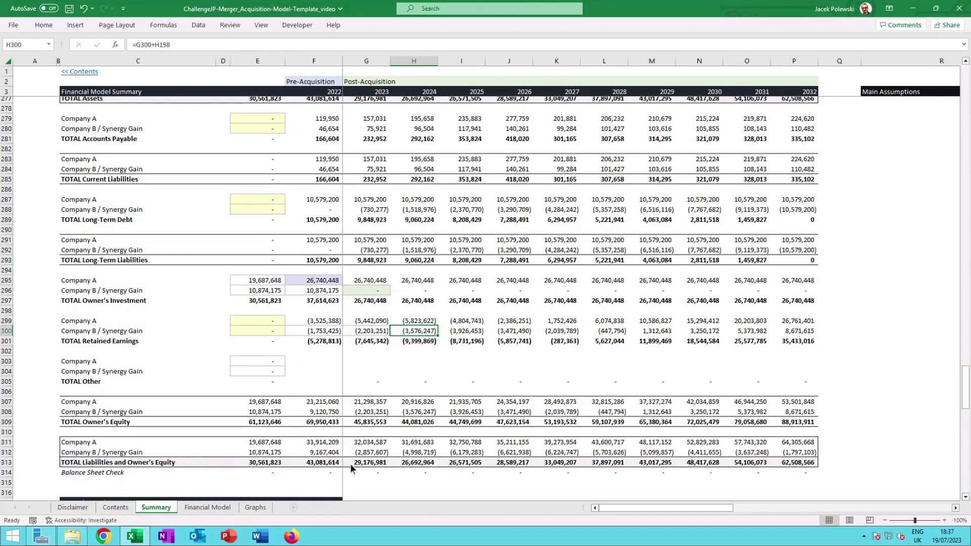
left_click(377, 472)
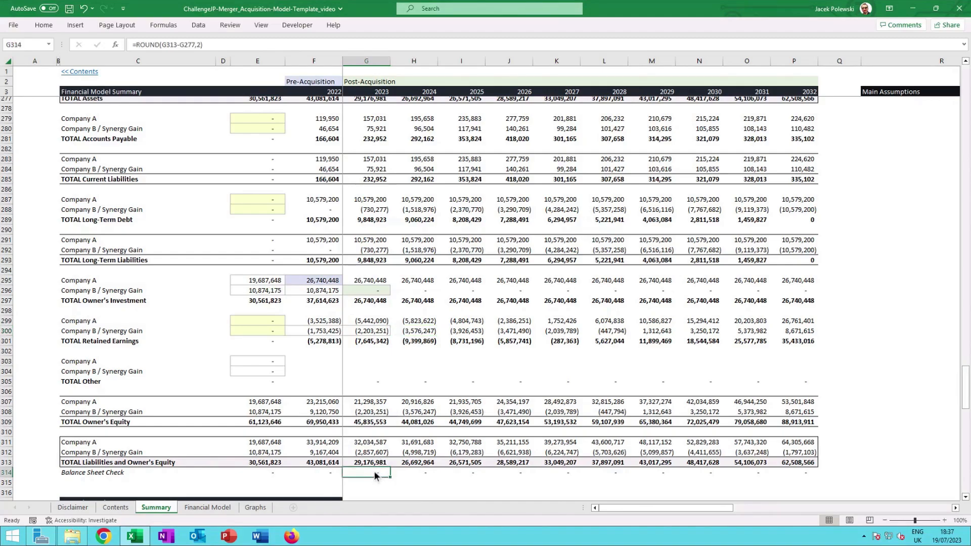
double_click(374, 472)
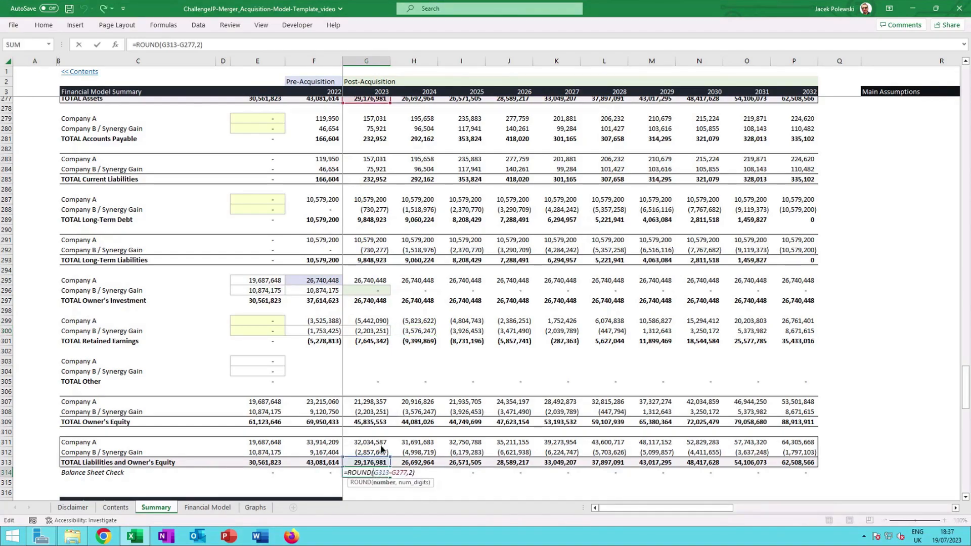
scroll(383, 444, "up", 2)
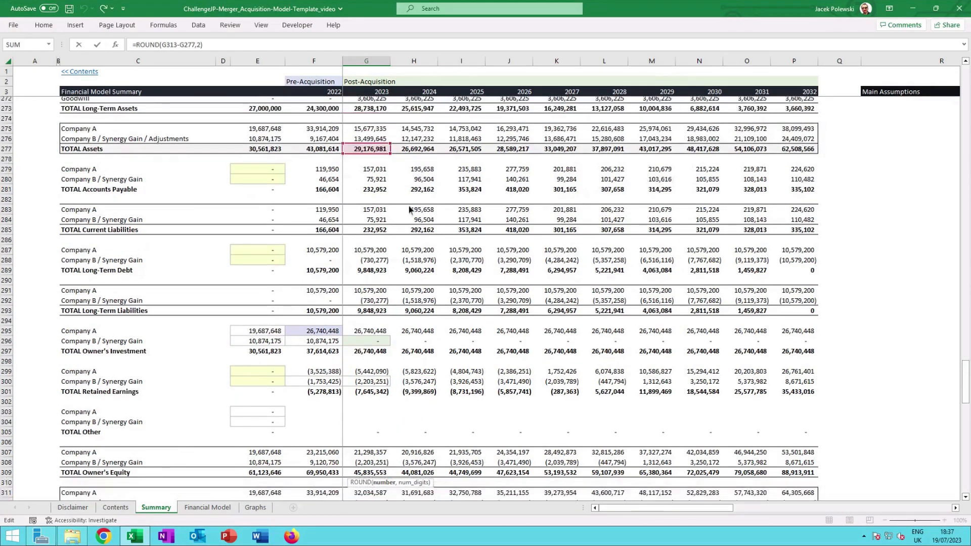
scroll(372, 174, "down", 2)
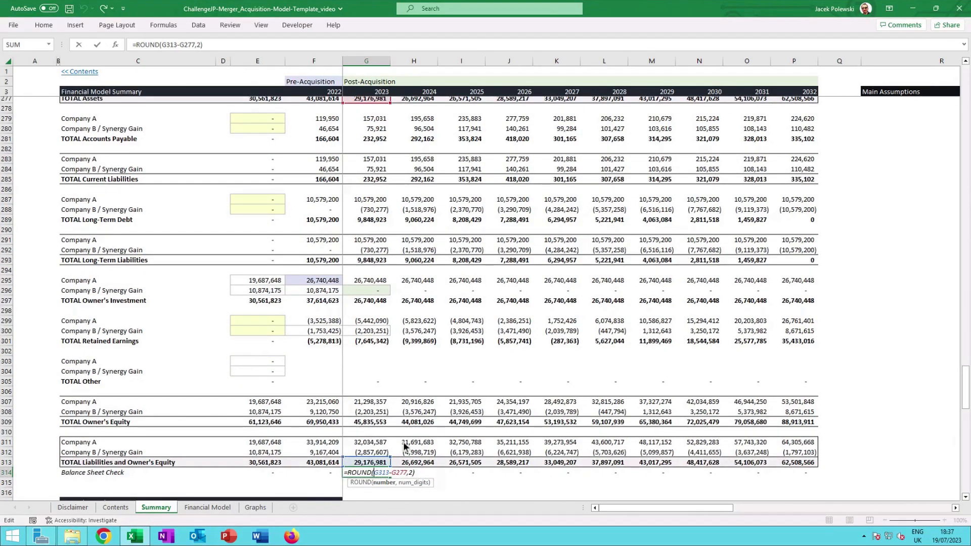
key("Escape")
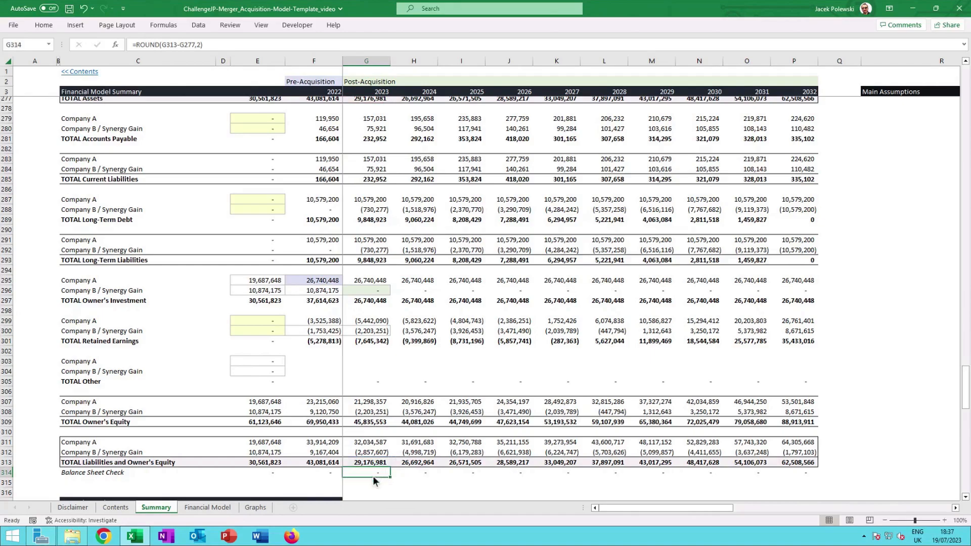
Check the cash flow statement formulas for 2022 net income, payment for acquisition, 2023 synergy investment, new debt, equity investment and financing total.
scroll(390, 456, "up", 12)
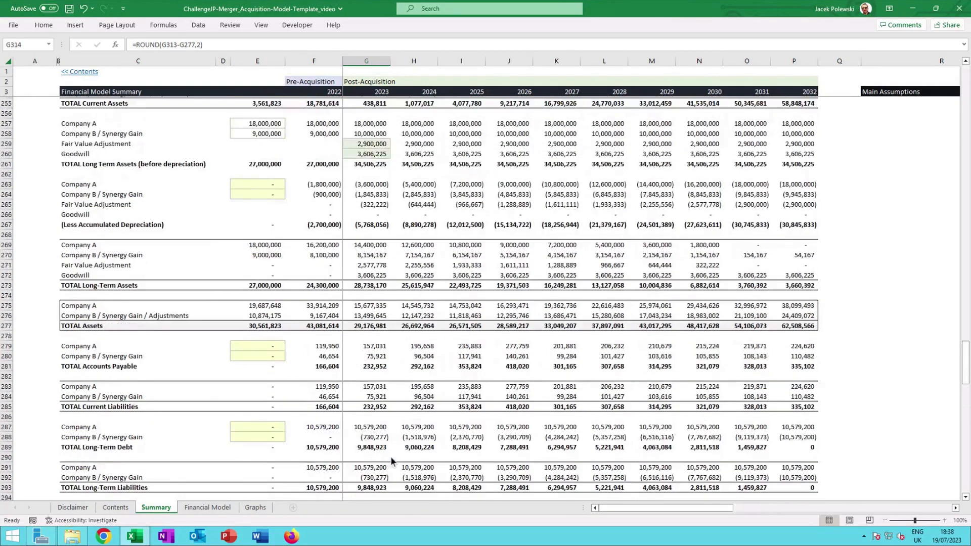
scroll(390, 456, "up", 6)
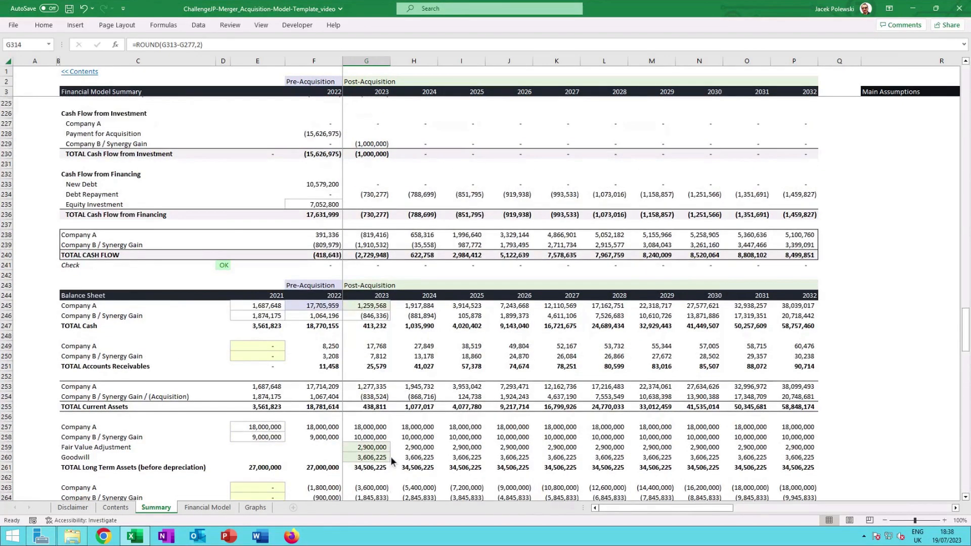
scroll(392, 456, "up", 7)
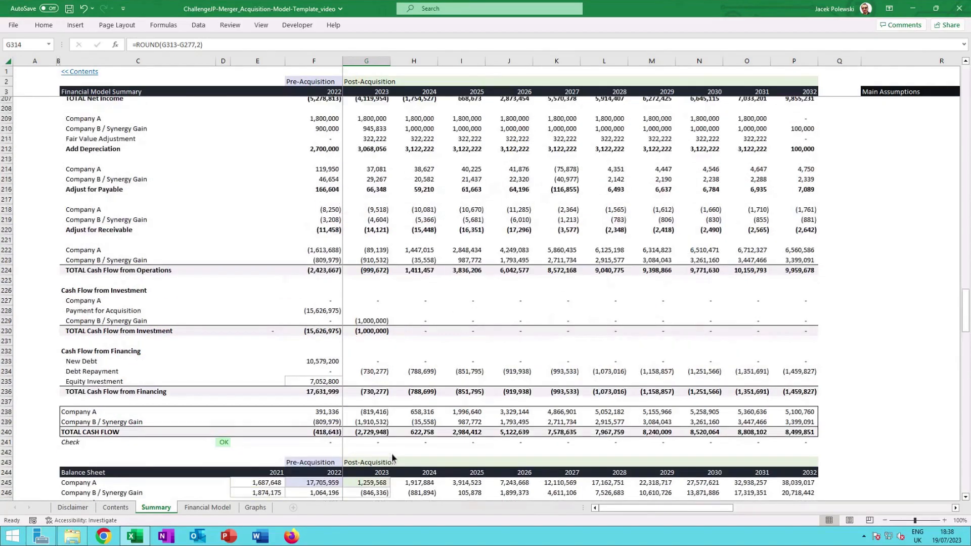
scroll(392, 456, "up", 1)
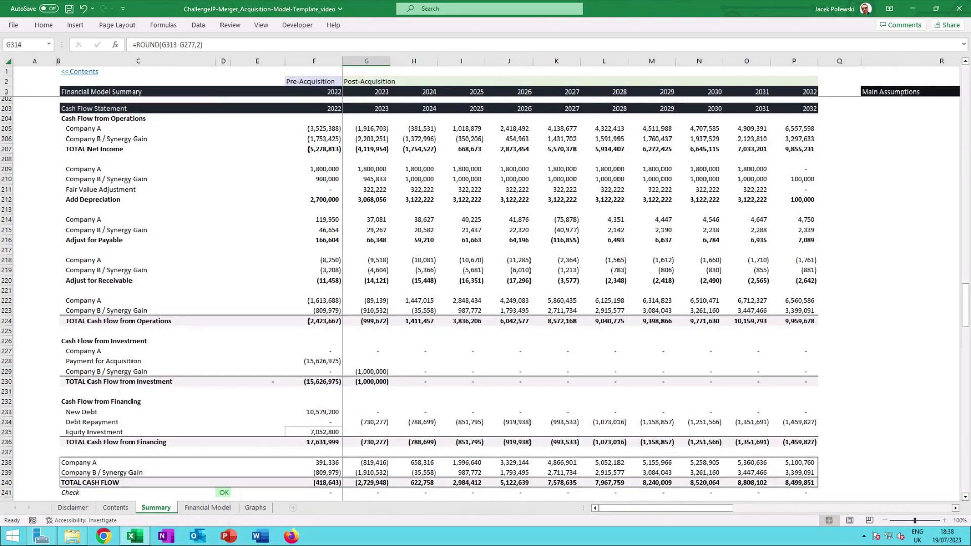
left_click(319, 130)
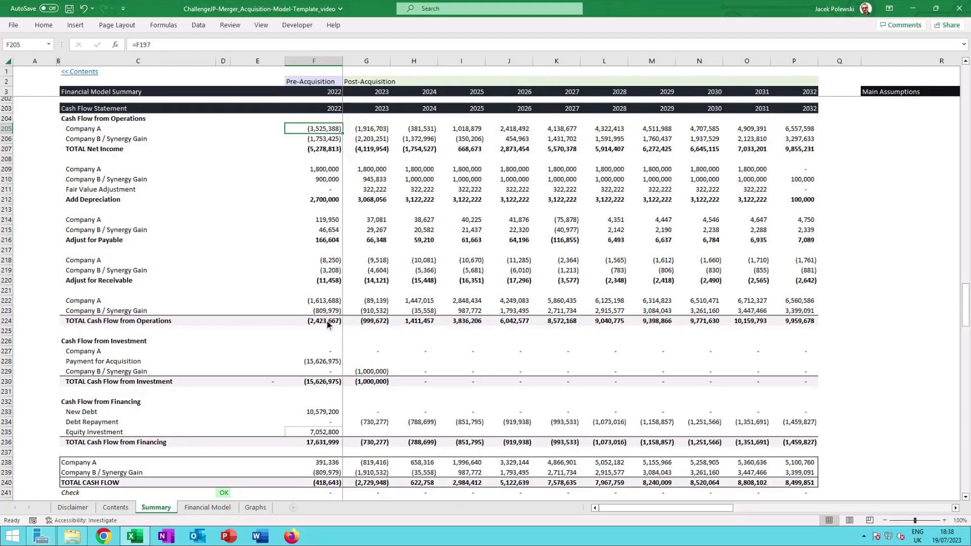
left_click(323, 362)
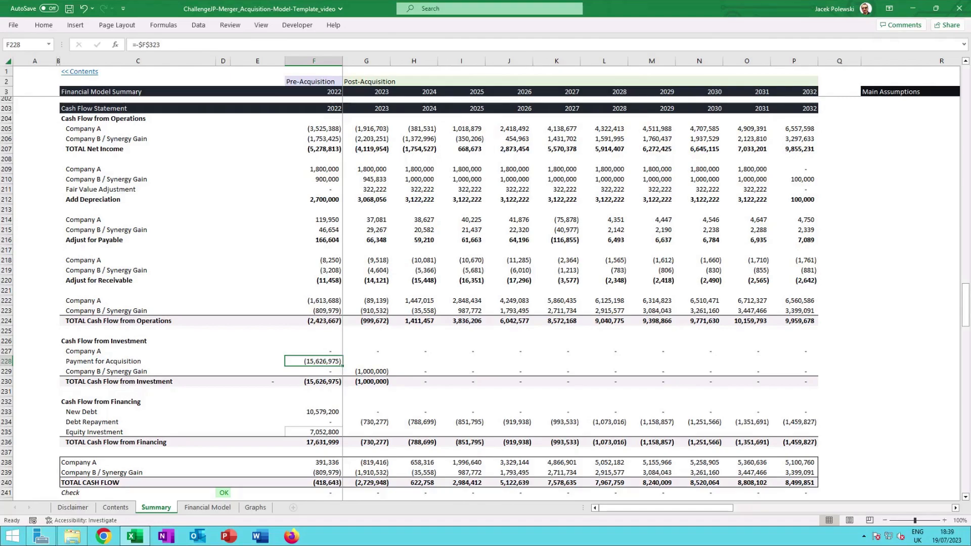
left_click(383, 373)
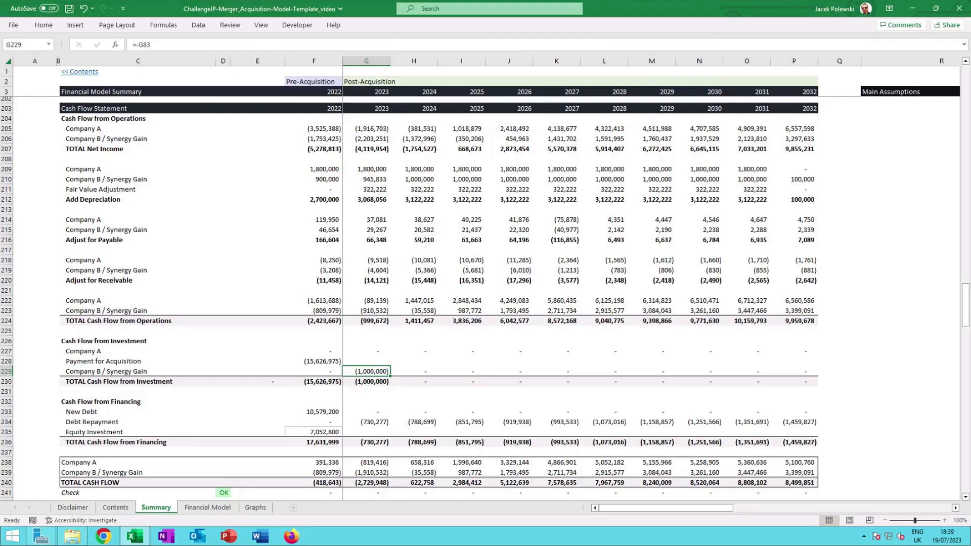
left_click(331, 415)
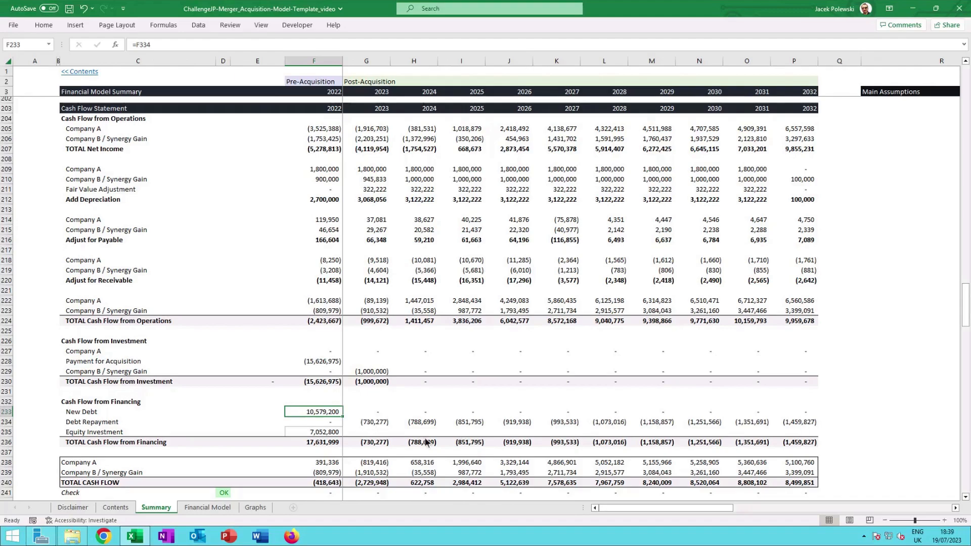
left_click(326, 433)
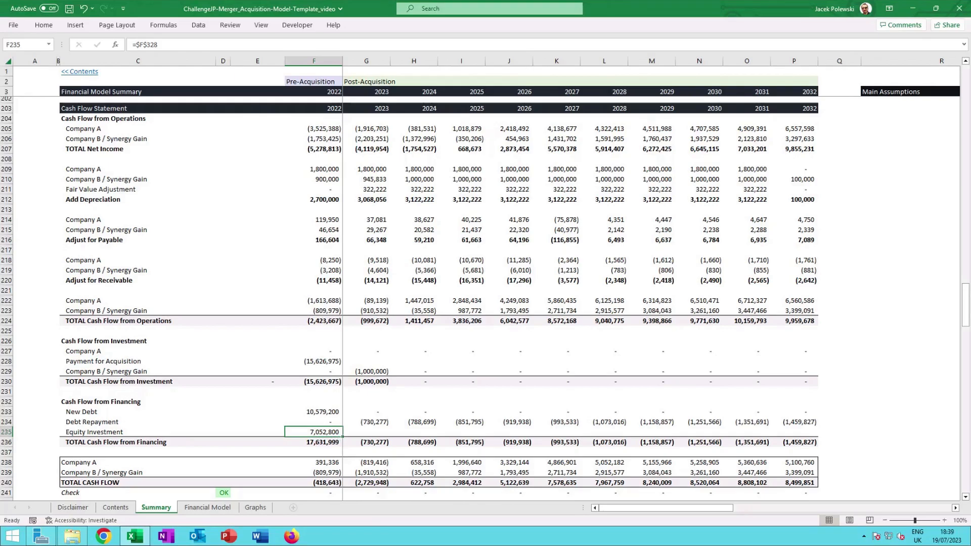
key("Down")
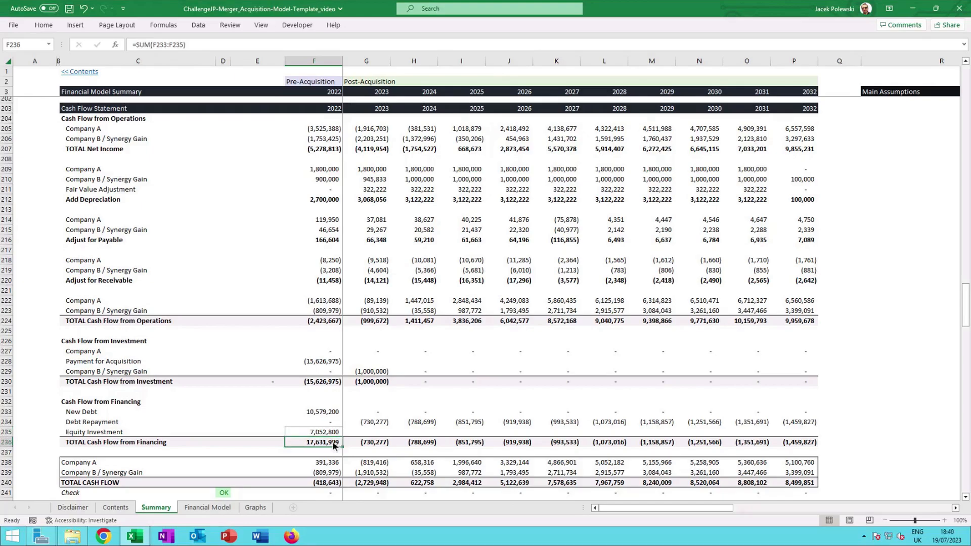
Zoom the sheet to 90% and check the 2023 Fair Value Adjustment depreciation formula in the profit and loss summary.
scroll(333, 446, "up", 5)
scroll(333, 446, "up", 9)
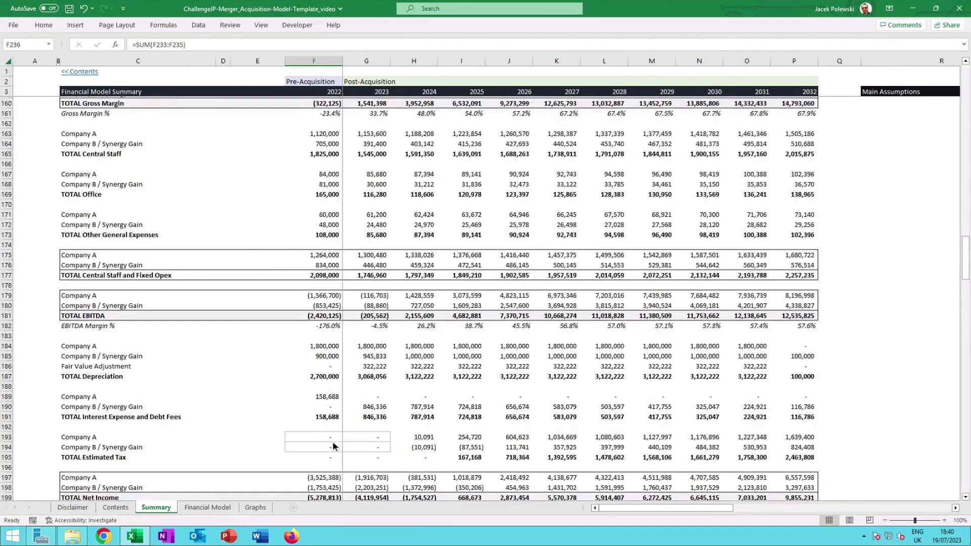
scroll(333, 445, "up", 2)
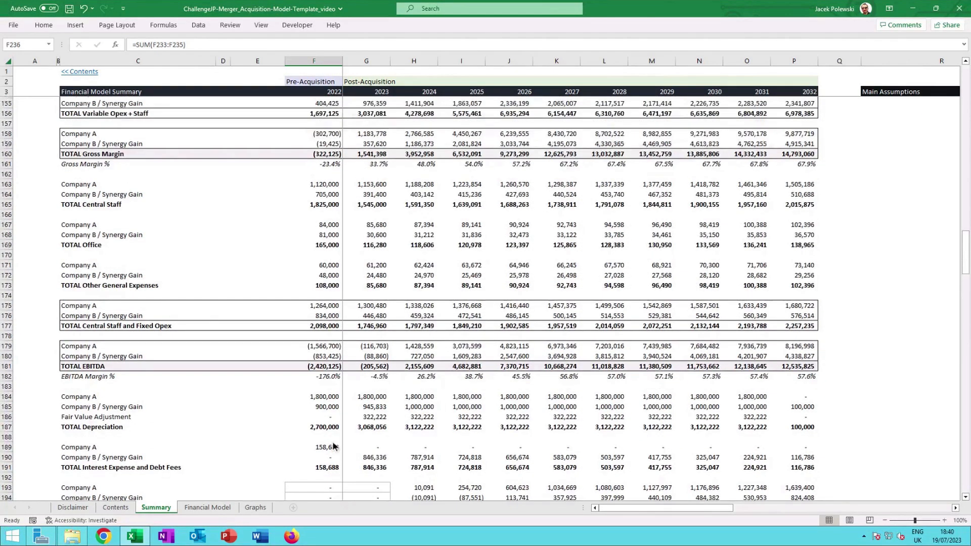
left_click(884, 521)
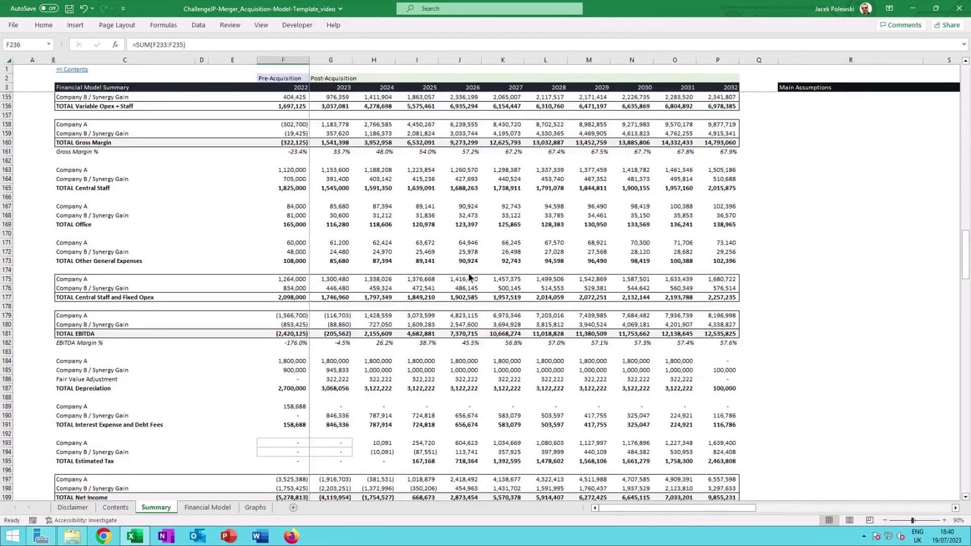
scroll(469, 276, "up", 8)
scroll(468, 276, "up", 3)
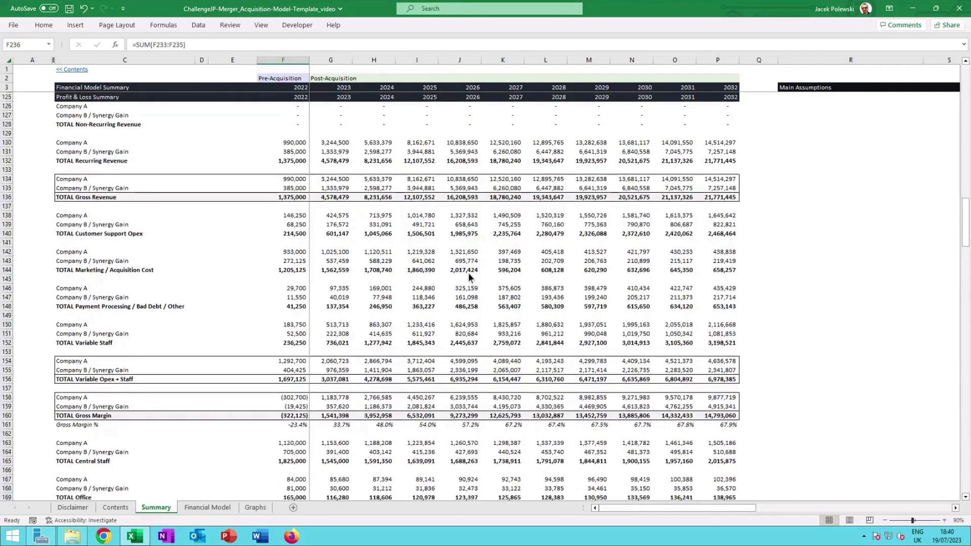
scroll(468, 272, "down", 2)
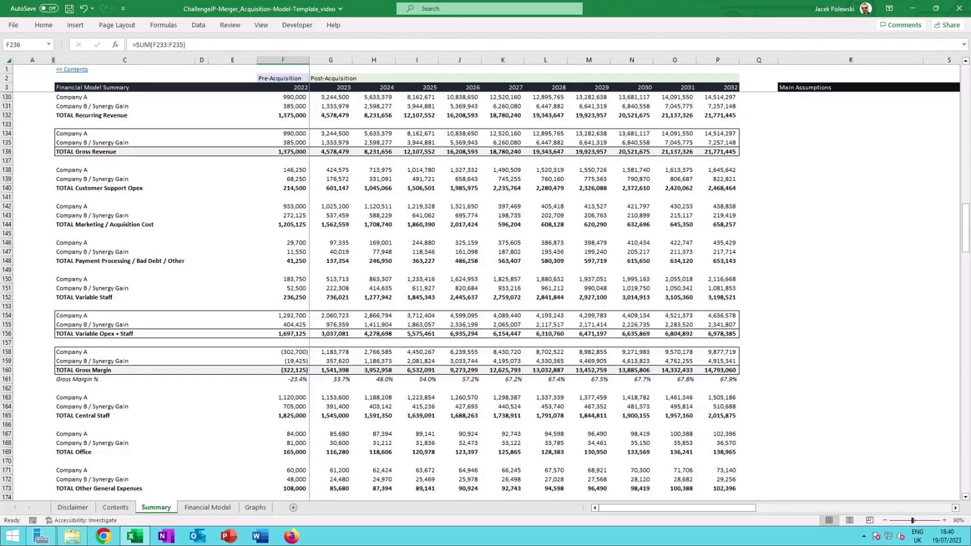
scroll(446, 280, "down", 5)
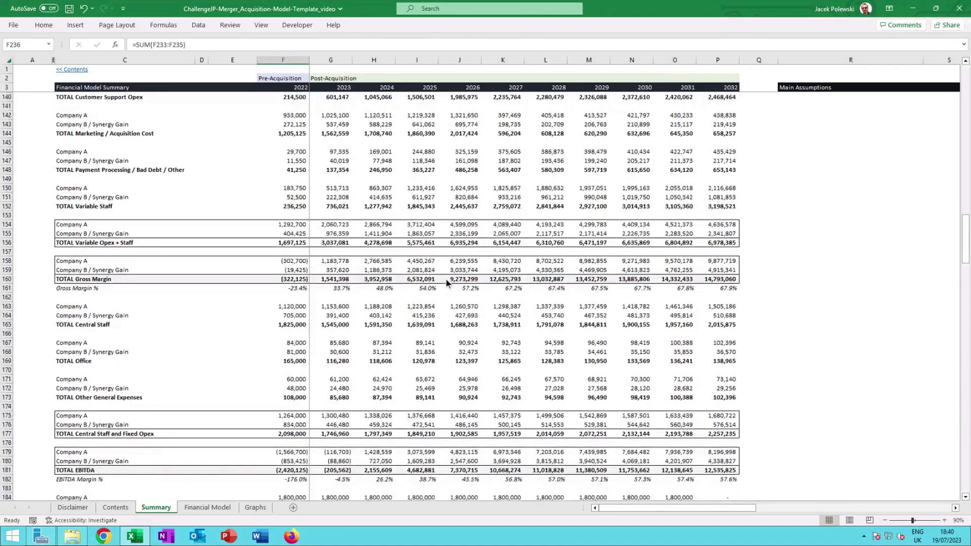
scroll(445, 279, "down", 4)
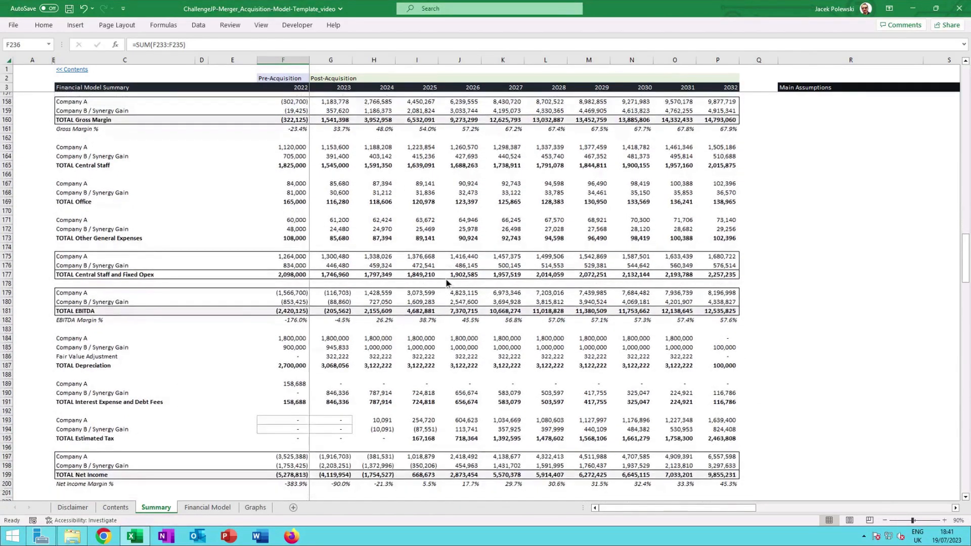
left_click(337, 357)
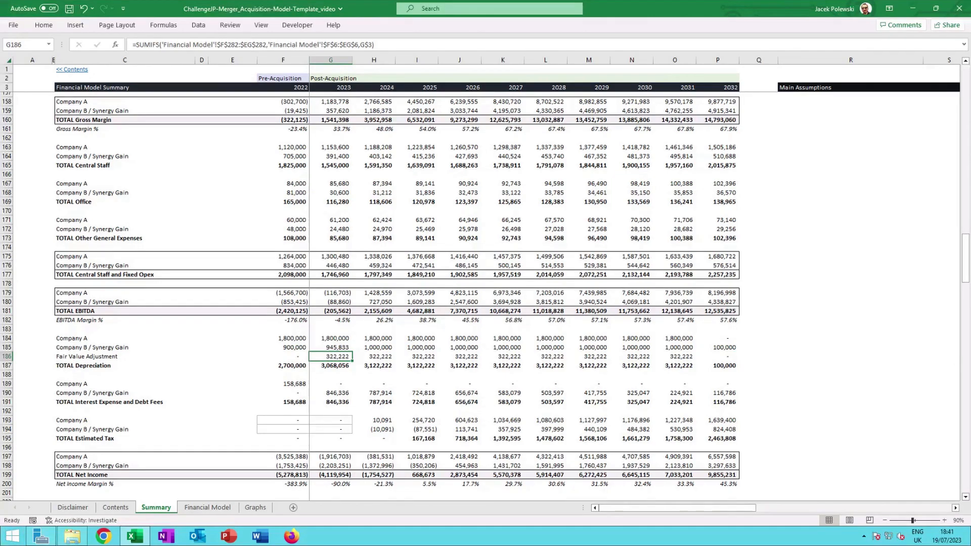
Check the formulas for 2023 interest expense, 2025 estimated tax for Company B and 2022 total net income.
left_click(302, 388)
left_click(345, 392)
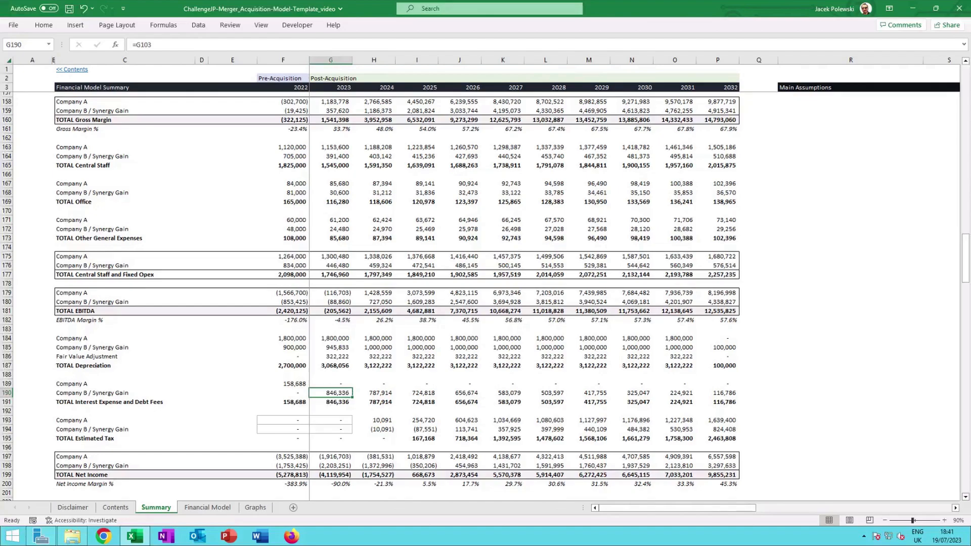
left_click(399, 429)
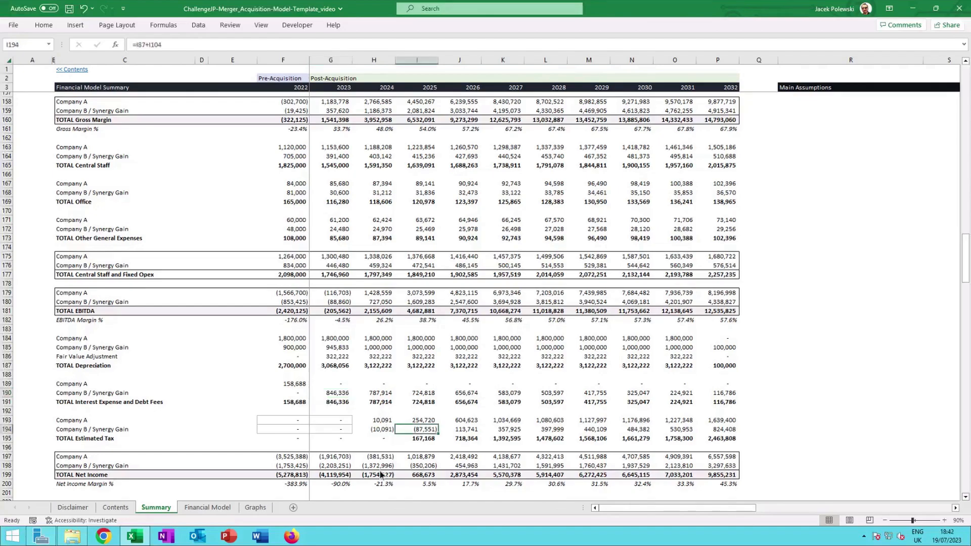
left_click(294, 475)
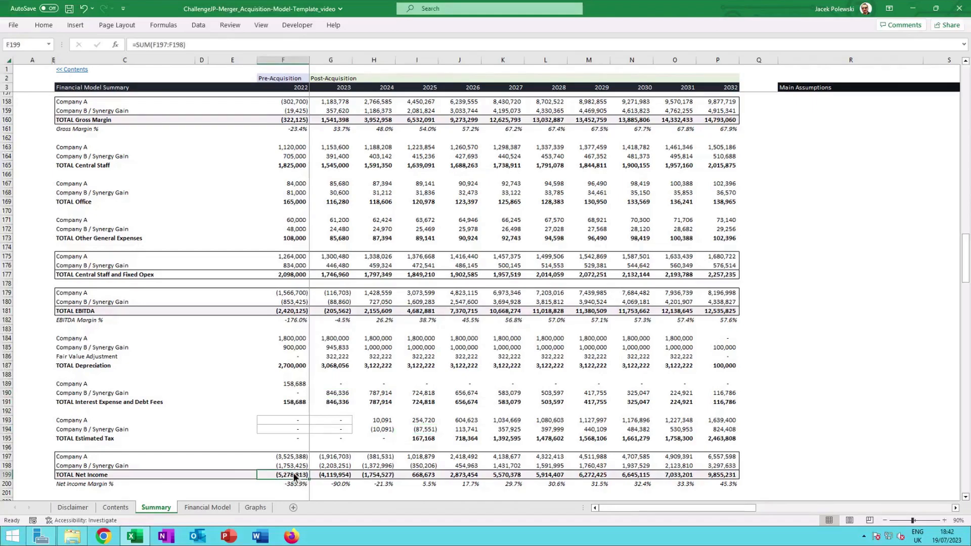
scroll(308, 411, "up", 10)
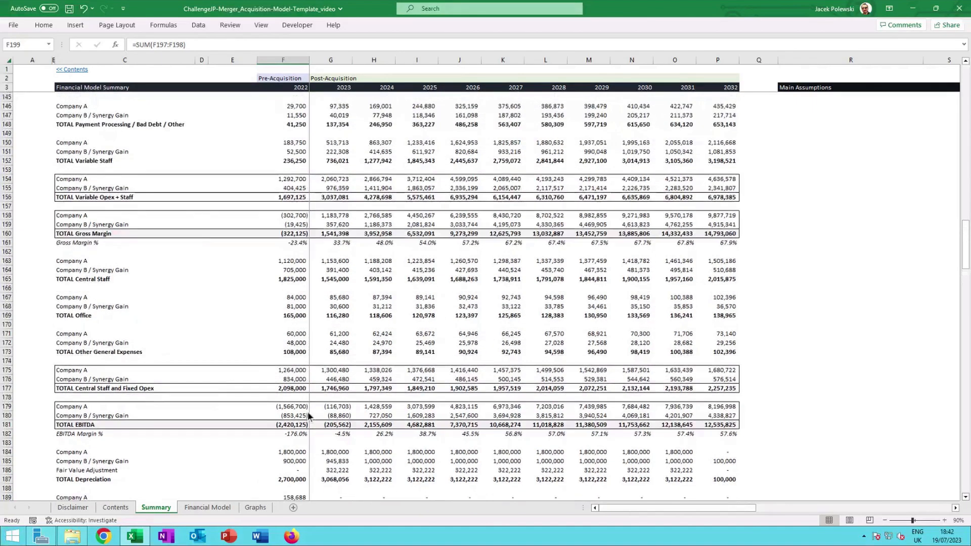
scroll(307, 411, "up", 3)
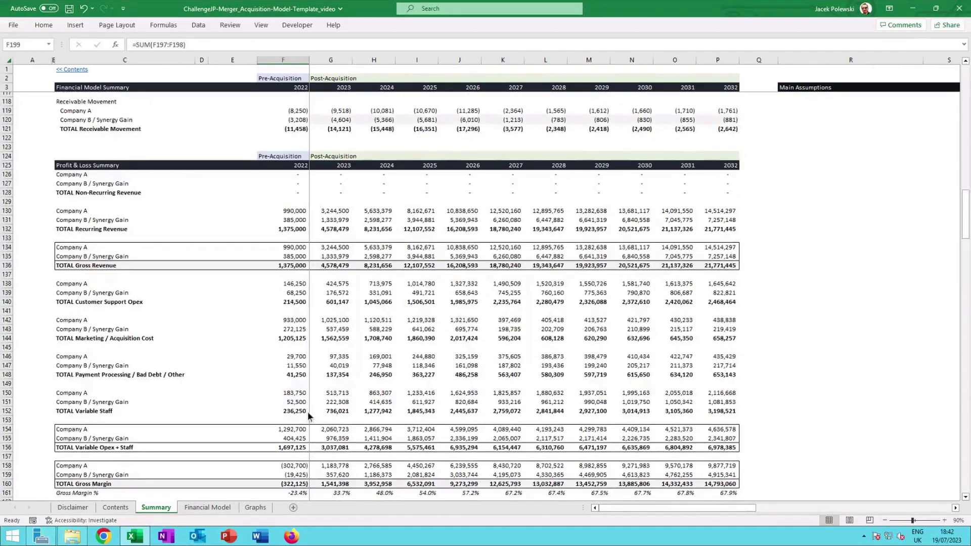
scroll(307, 412, "down", 16)
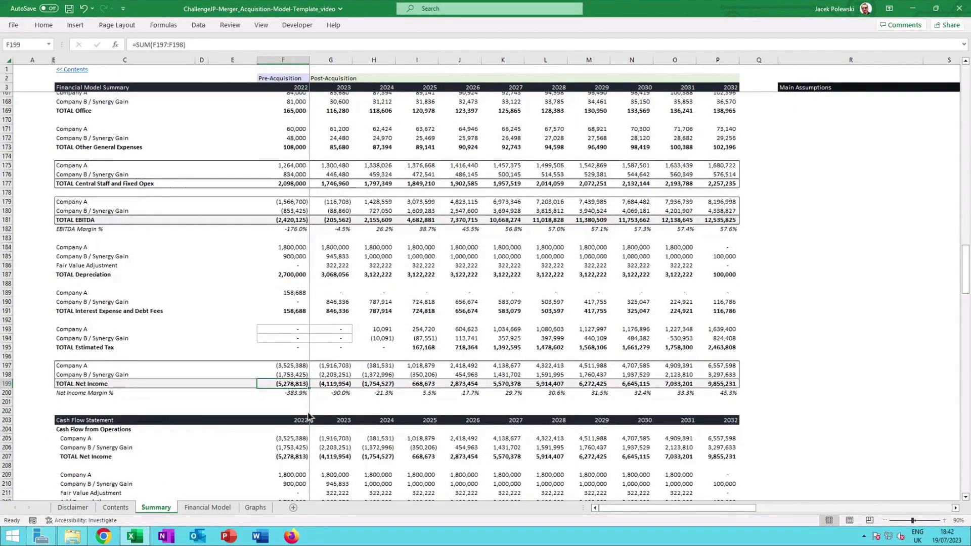
Review the balance sheet section and check the formula for 2022 Company A total current liabilities.
scroll(328, 361, "down", 2)
scroll(309, 330, "down", 4)
scroll(308, 329, "down", 3)
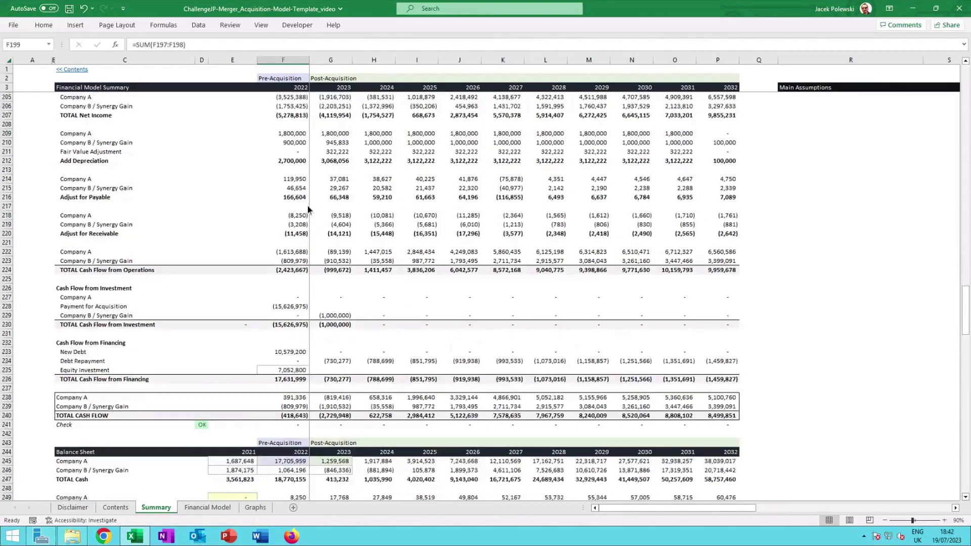
scroll(308, 313, "down", 1)
scroll(308, 333, "down", 6)
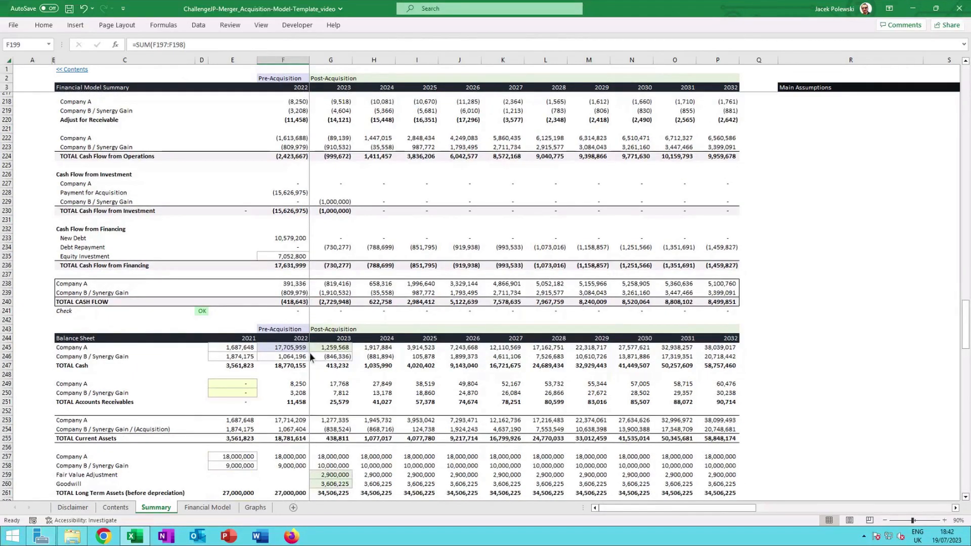
scroll(310, 353, "down", 7)
scroll(309, 353, "down", 1)
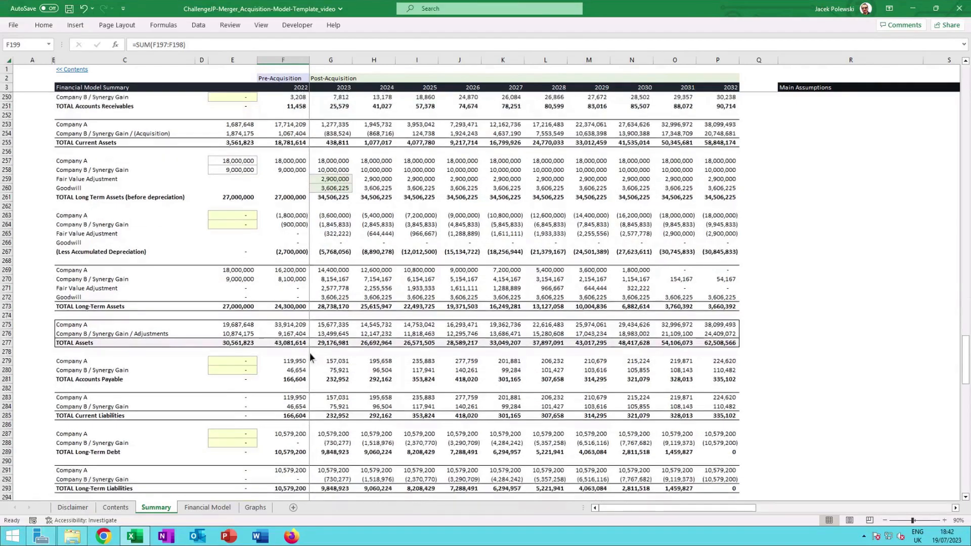
scroll(310, 353, "down", 2)
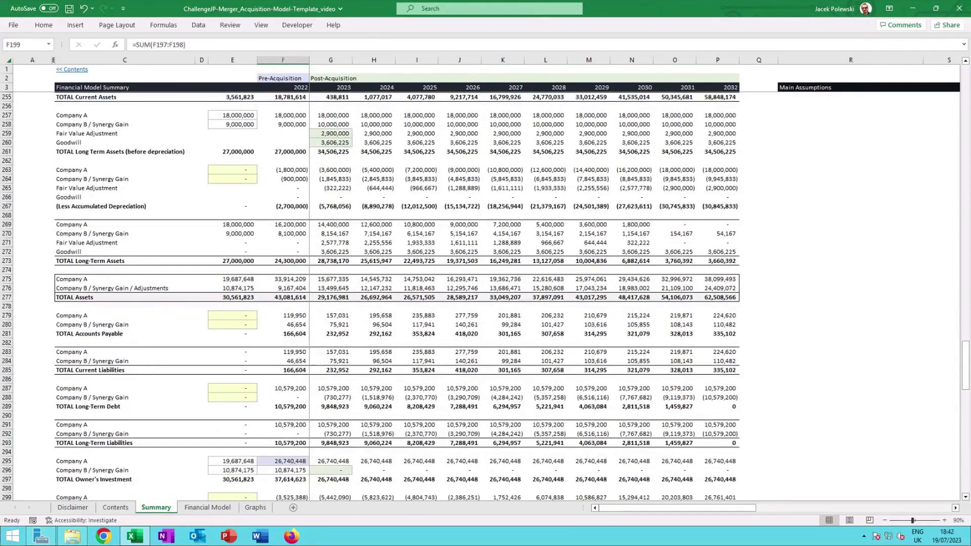
left_click(302, 351)
scroll(302, 351, "down", 3)
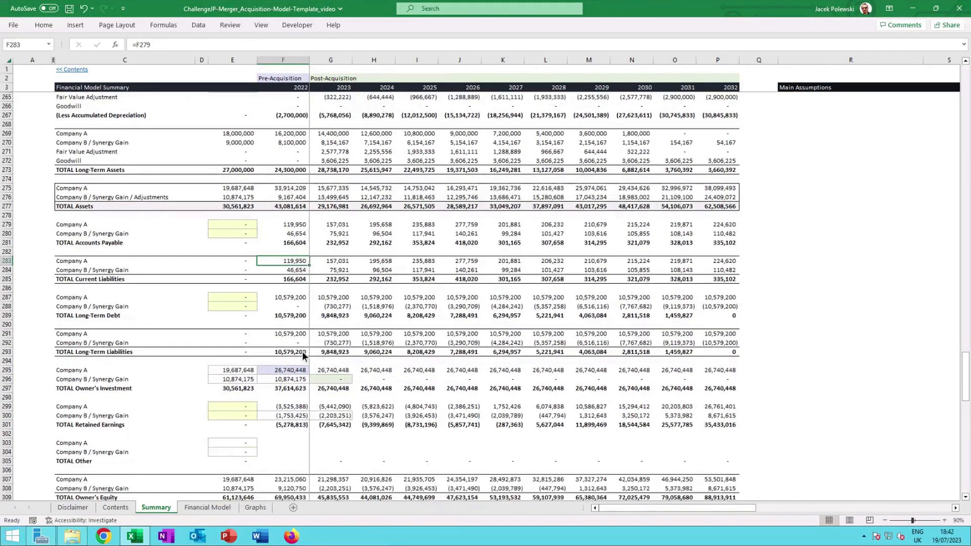
scroll(301, 351, "up", 19)
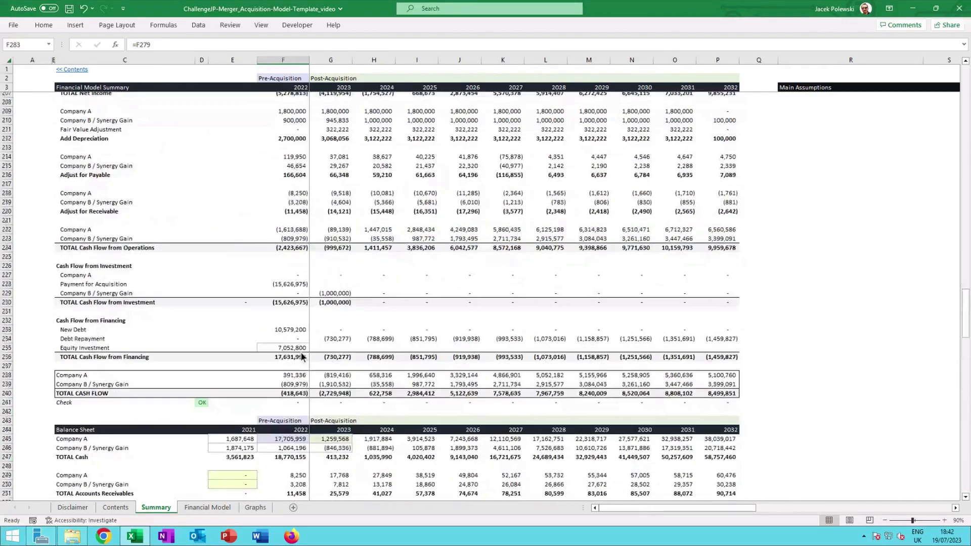
scroll(302, 356, "up", 20)
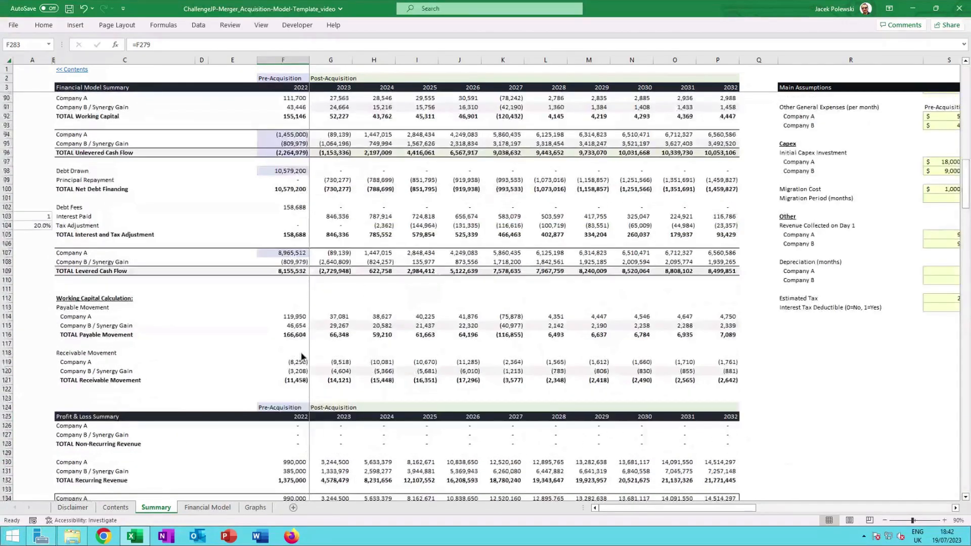
scroll(302, 357, "up", 20)
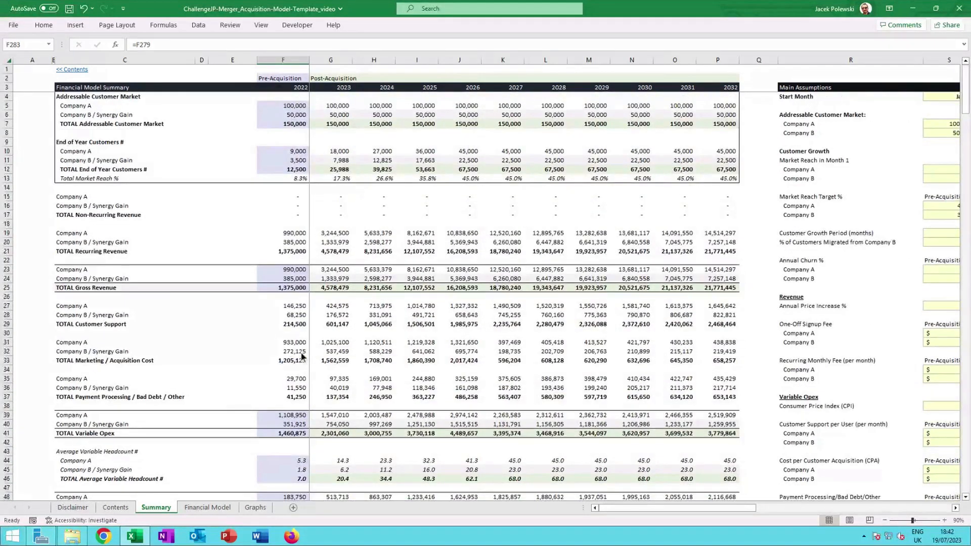
Navigate across to the Main Assumptions and Key Metrics area beside the summary table.
left_click(43, 87)
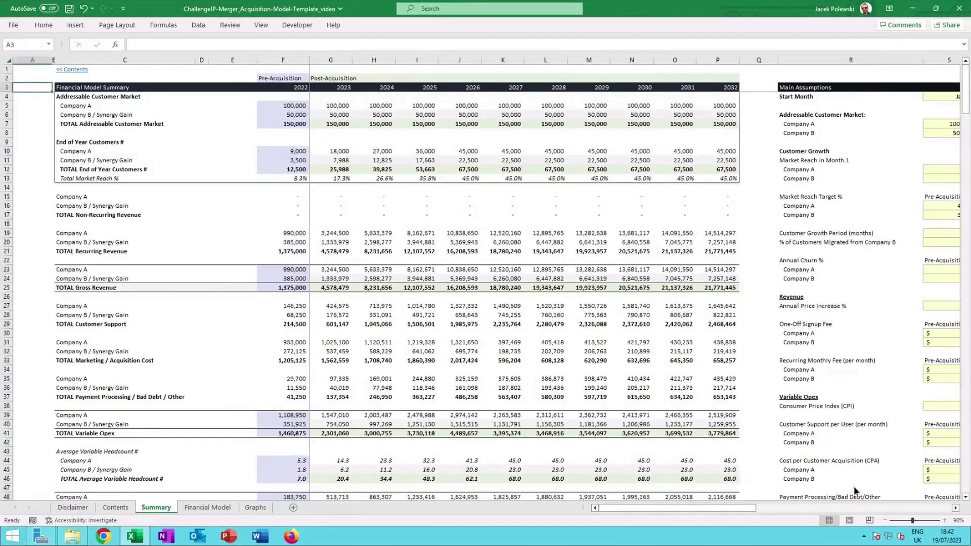
left_click(955, 508)
left_click(955, 508)
left_click(955, 508)
left_click(955, 508)
left_click(955, 508)
left_click(955, 508)
left_click(954, 508)
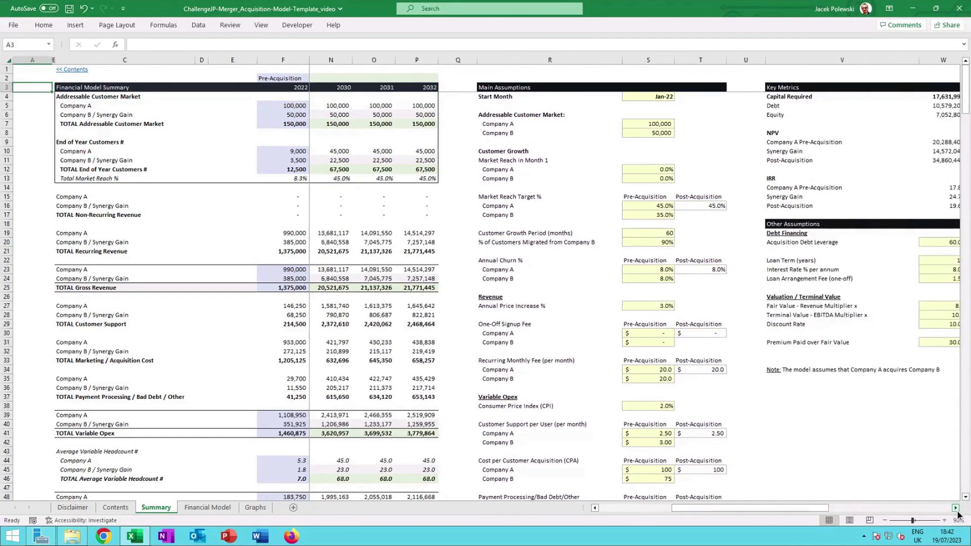
left_click(955, 508)
left_click(955, 508)
left_click(954, 508)
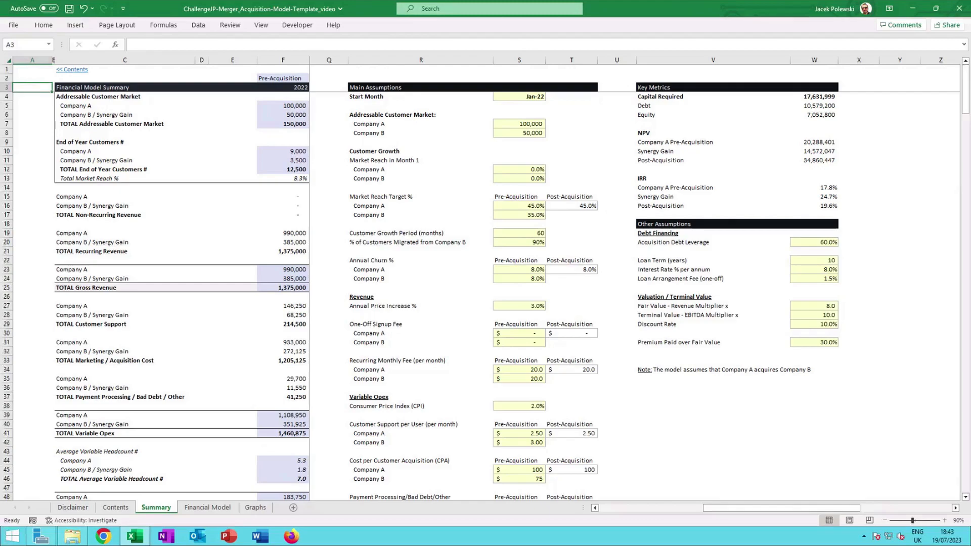
key("alt+a")
key("j")
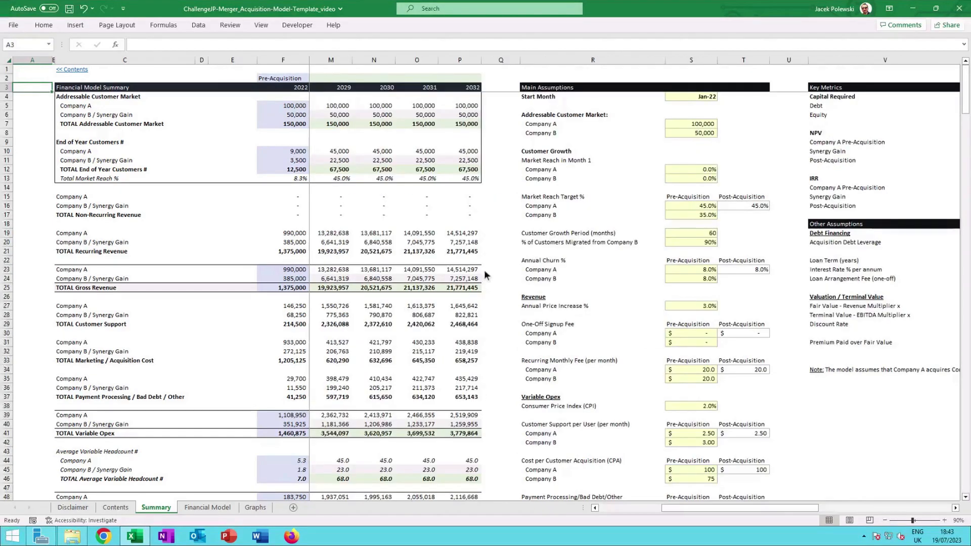
Set Company A's pre-acquisition recurring monthly fee to 15.
left_click(701, 378)
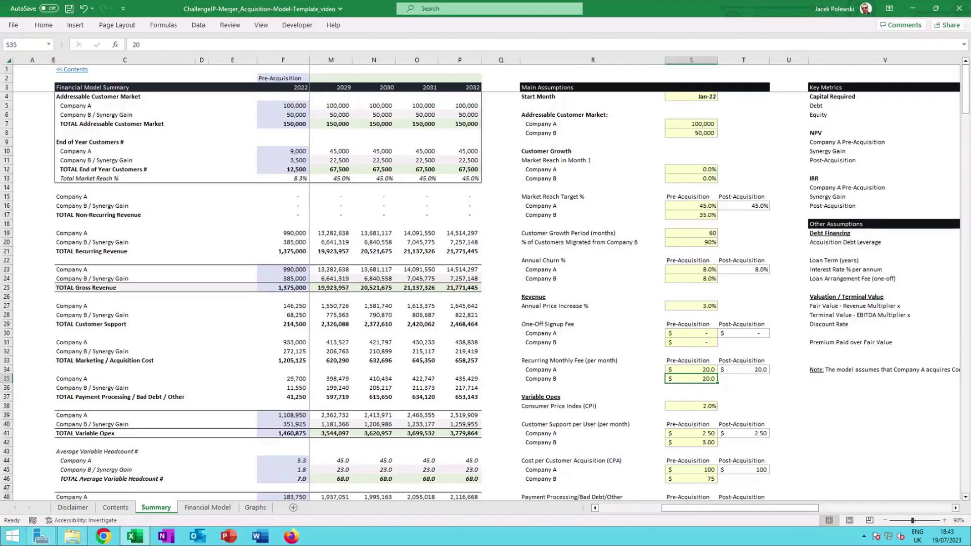
left_click(701, 369)
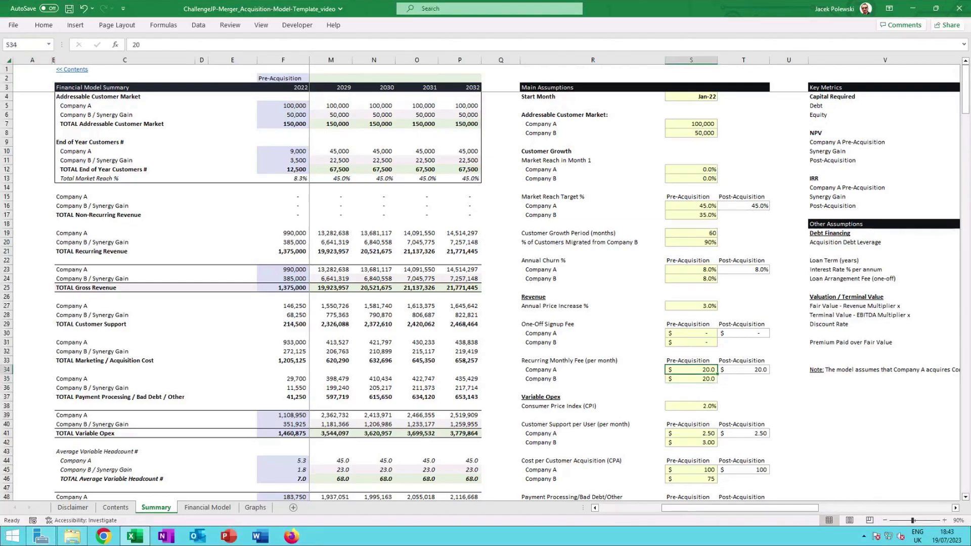
key("ctrl+z")
type("15")
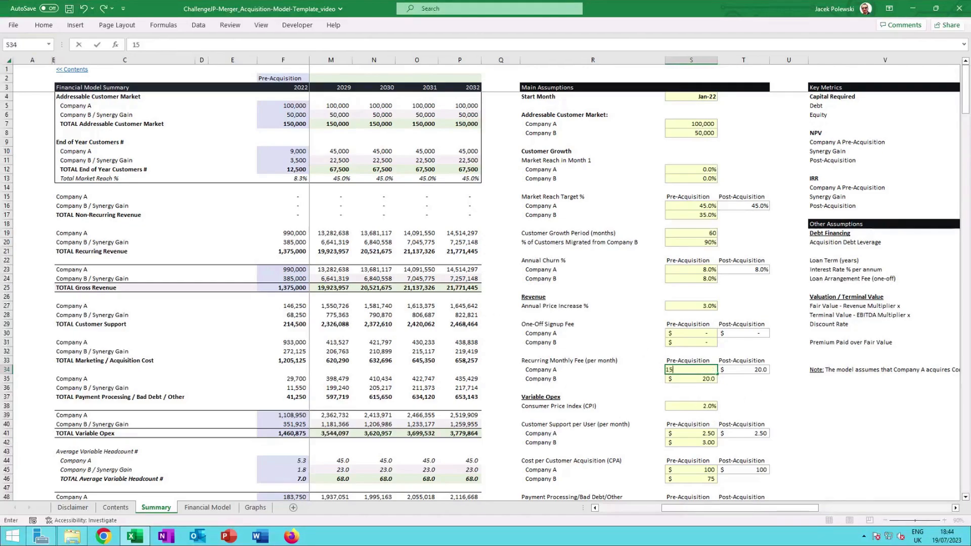
key("Up")
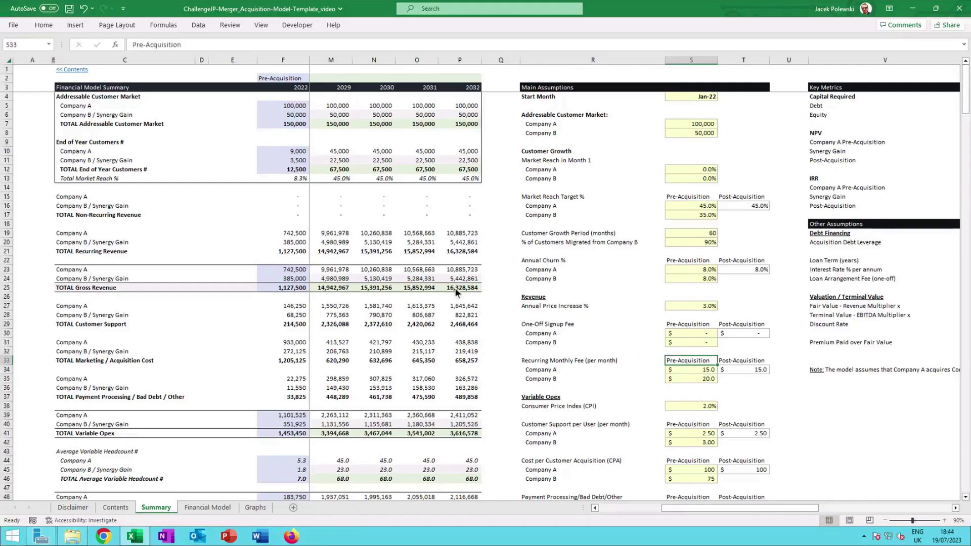
Check the 2032 total gross revenue formula and restore Company A's recurring monthly fee to 20.
left_click(457, 288)
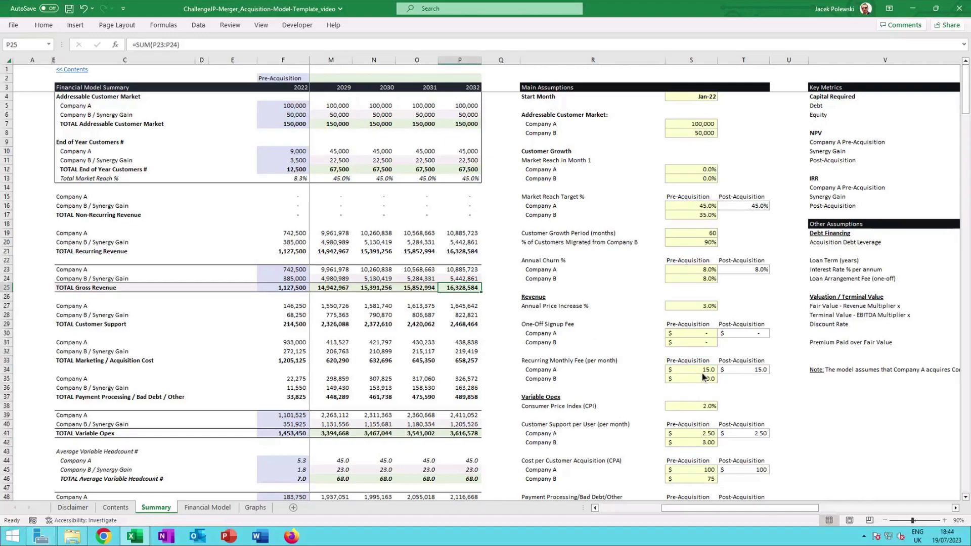
left_click(700, 372)
type("20")
key("Return")
Recheck total gross revenue and set Company A's pre-acquisition recurring monthly fee to 15 again.
left_click(455, 291)
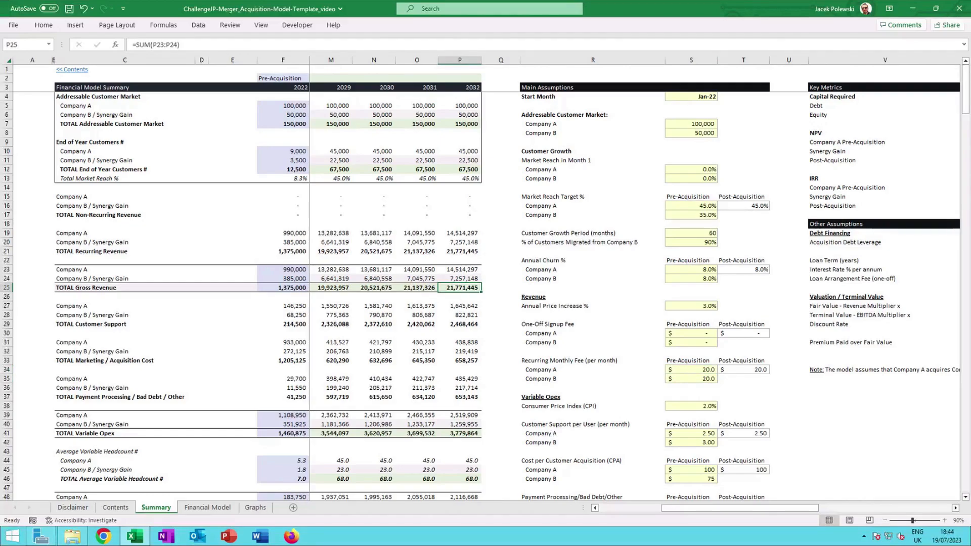
left_click(707, 374)
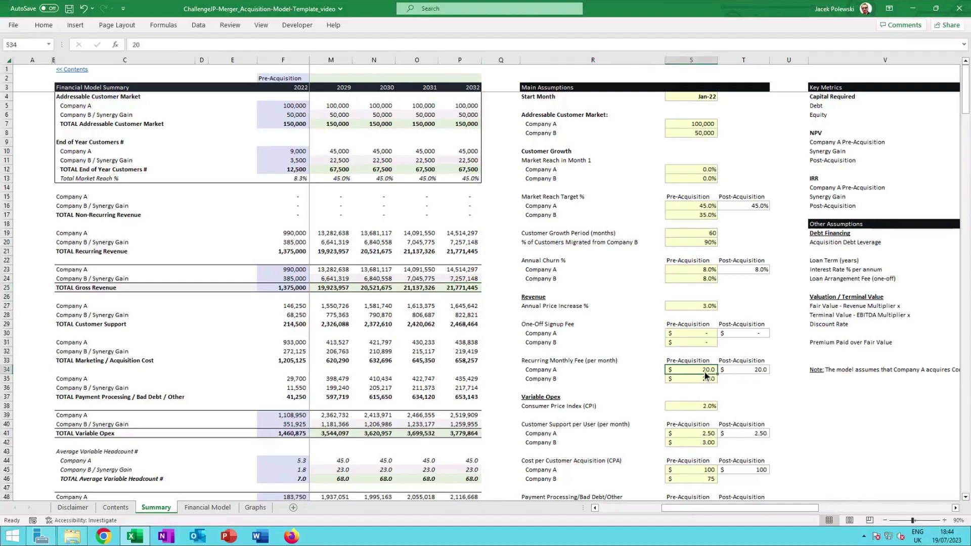
type("15")
key("Return")
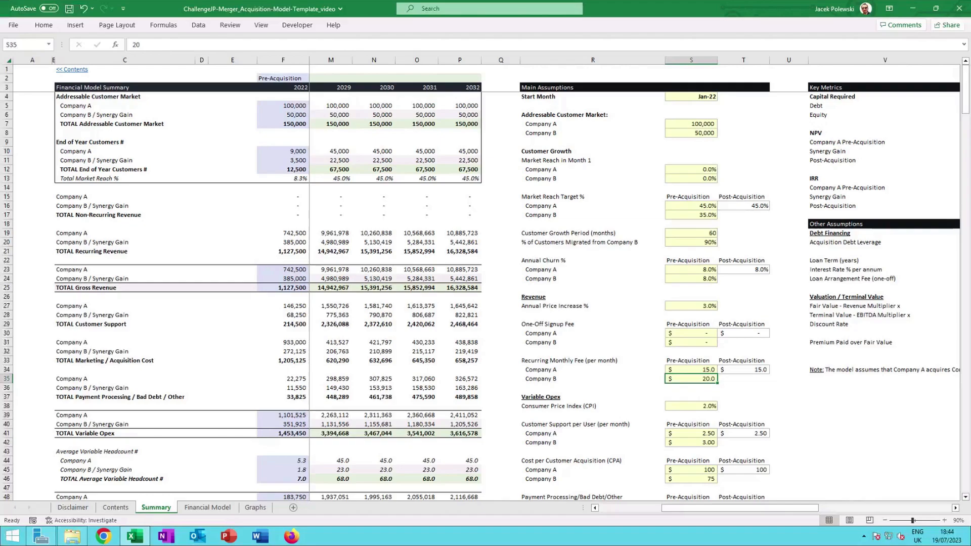
Restore Company A's pre-acquisition recurring monthly fee to 20.
left_click(691, 369)
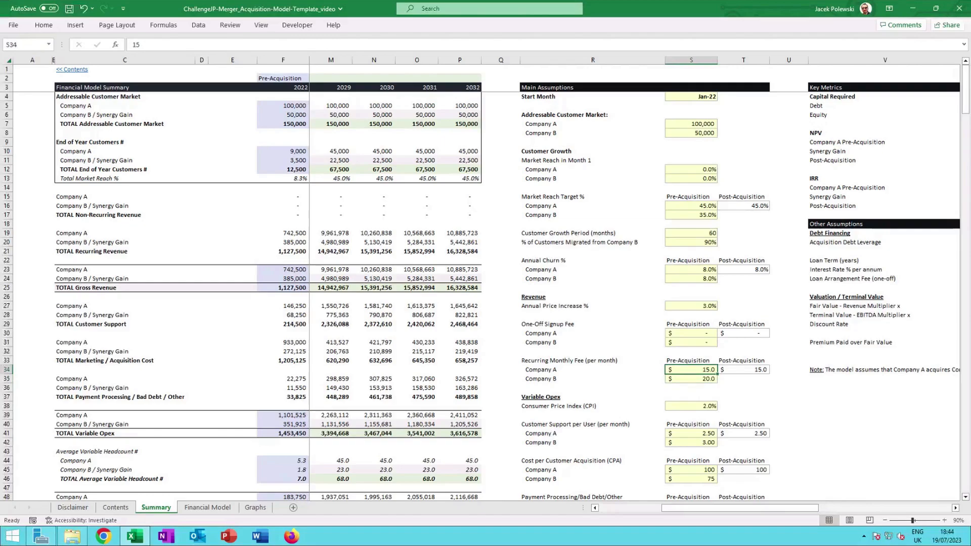
type("20")
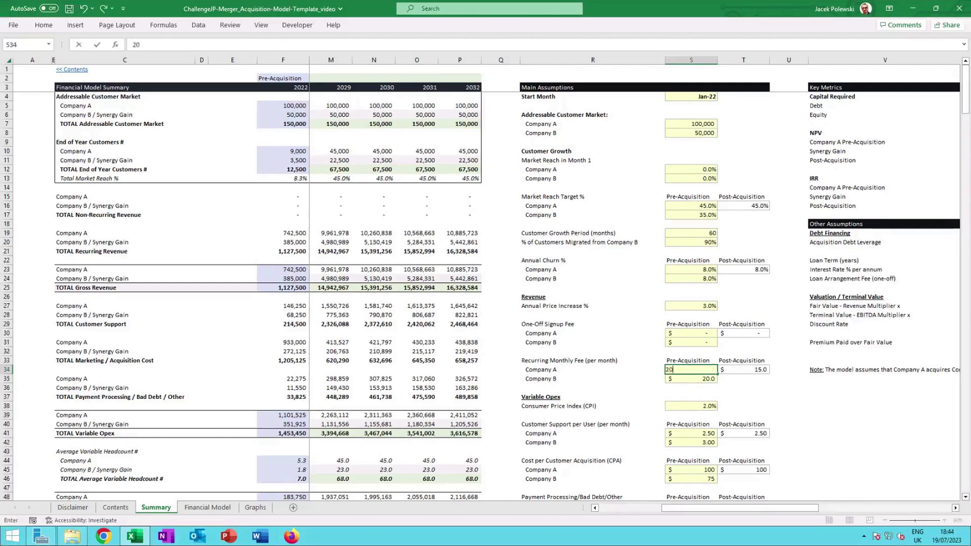
key("Return")
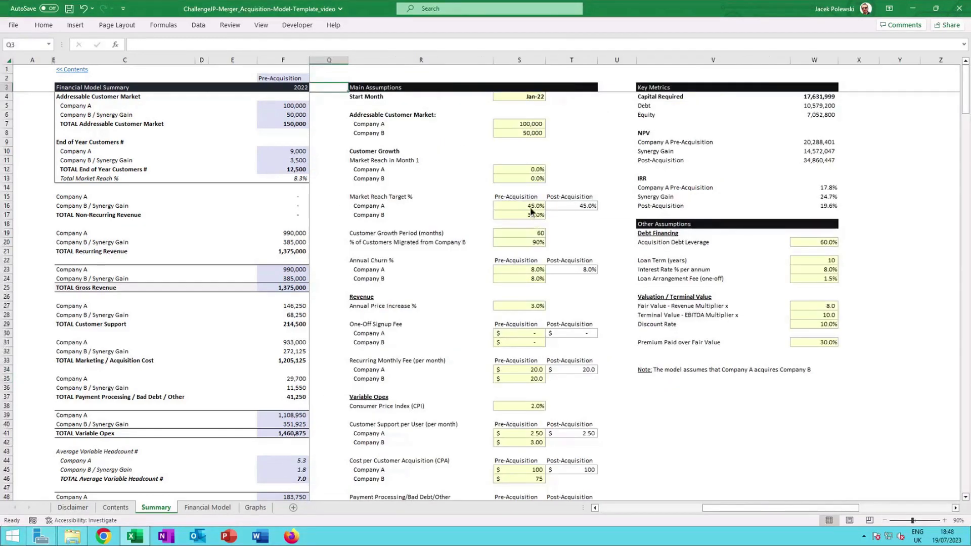
Set Company A's pre-acquisition market reach target to 30% and inspect the post-acquisition IRR cell.
left_click(533, 207)
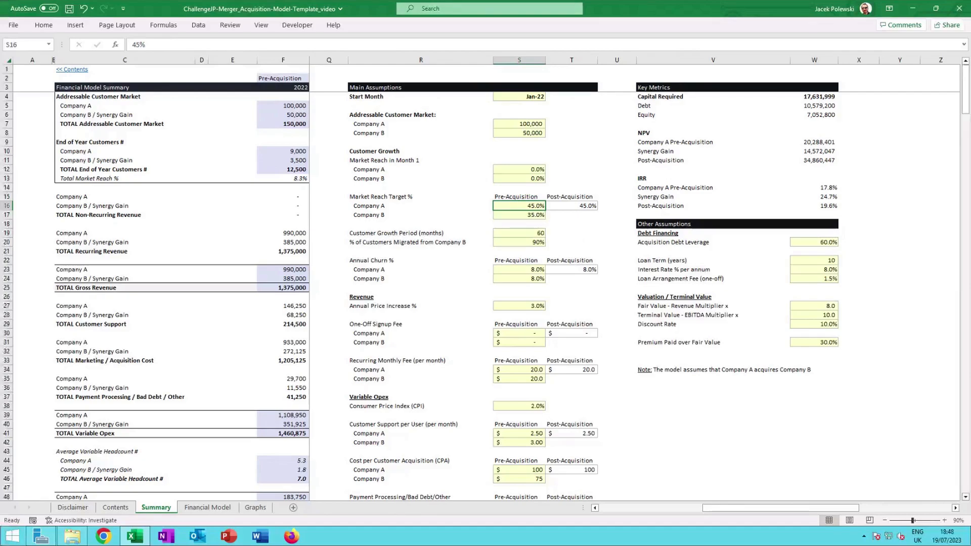
type("30%")
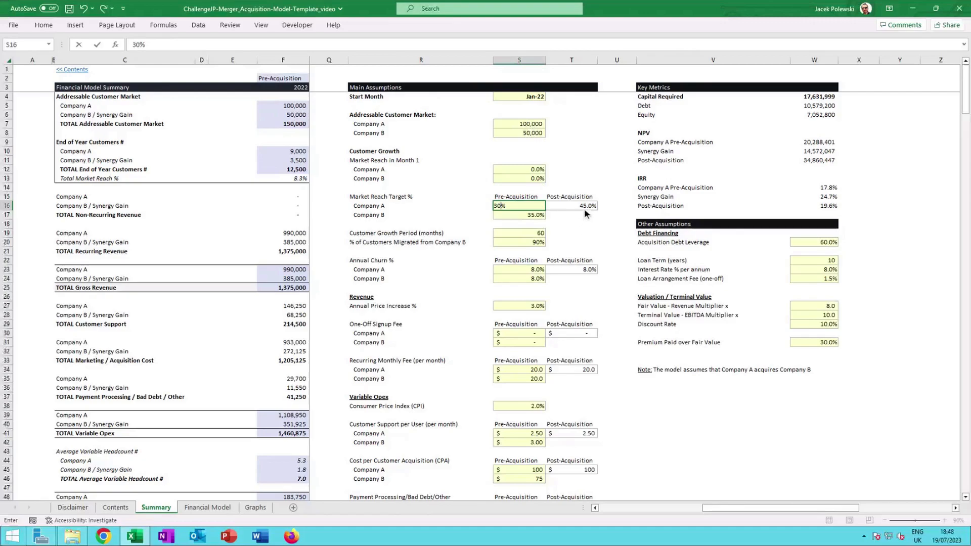
key("Return")
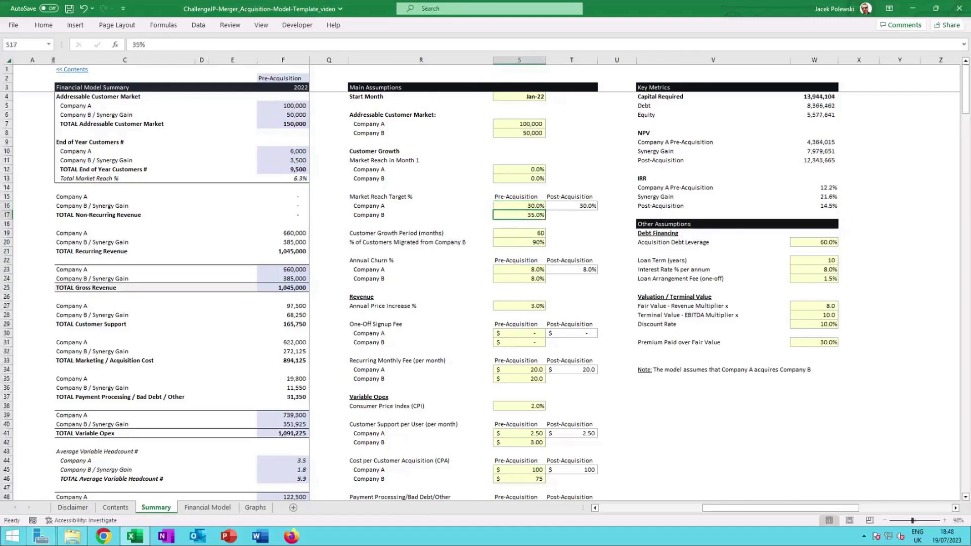
left_click(830, 207)
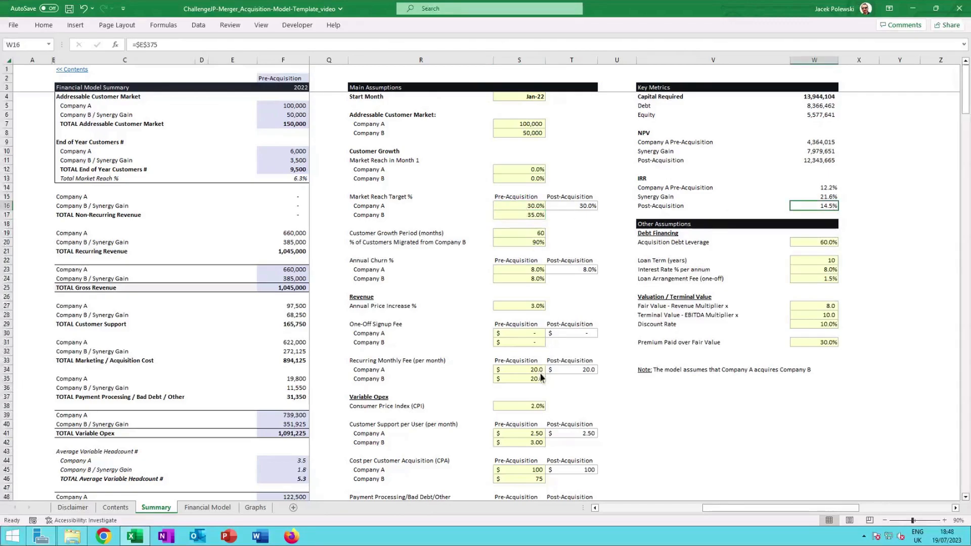
left_click(529, 208)
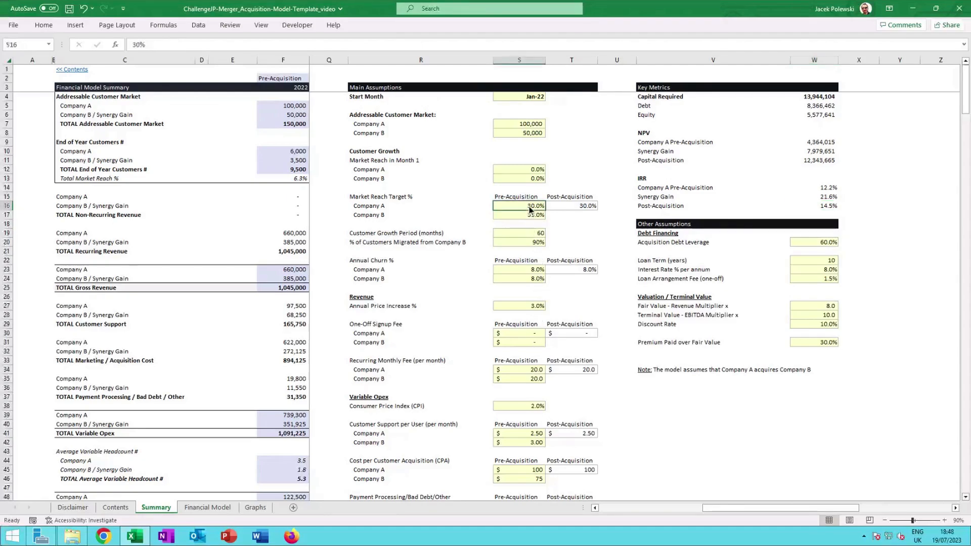
Change Company A's pre-acquisition recurring monthly fee to 15 and restore it to 20.
left_click(533, 370)
type("15")
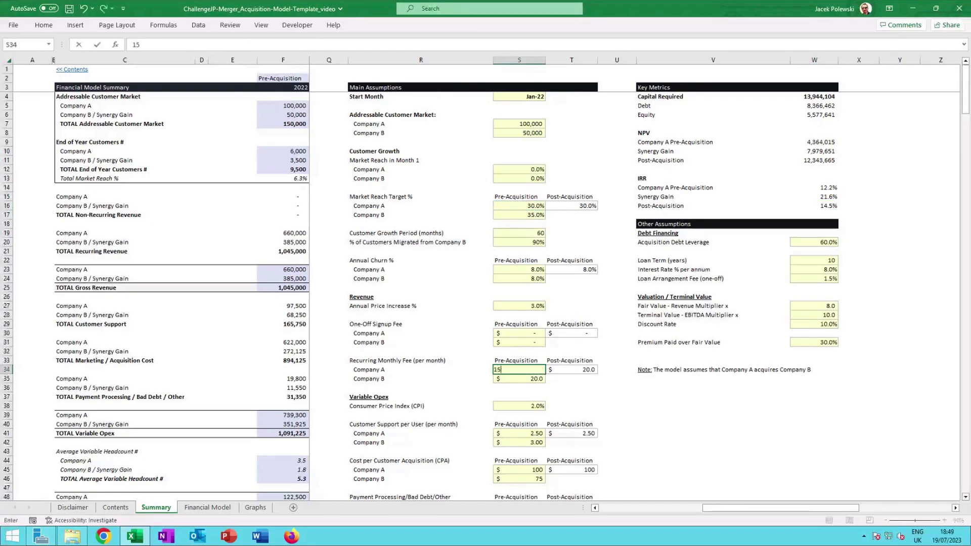
key("Return")
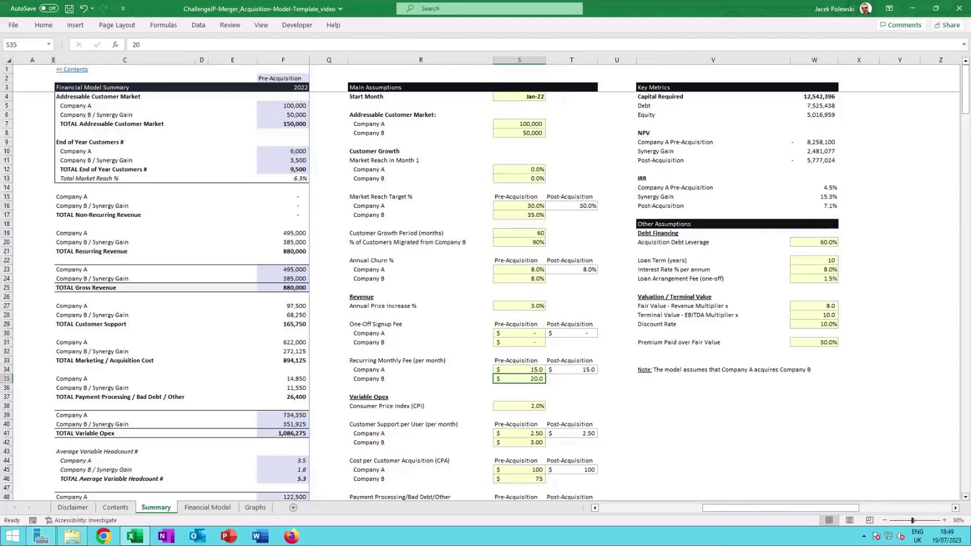
left_click(535, 373)
type("20")
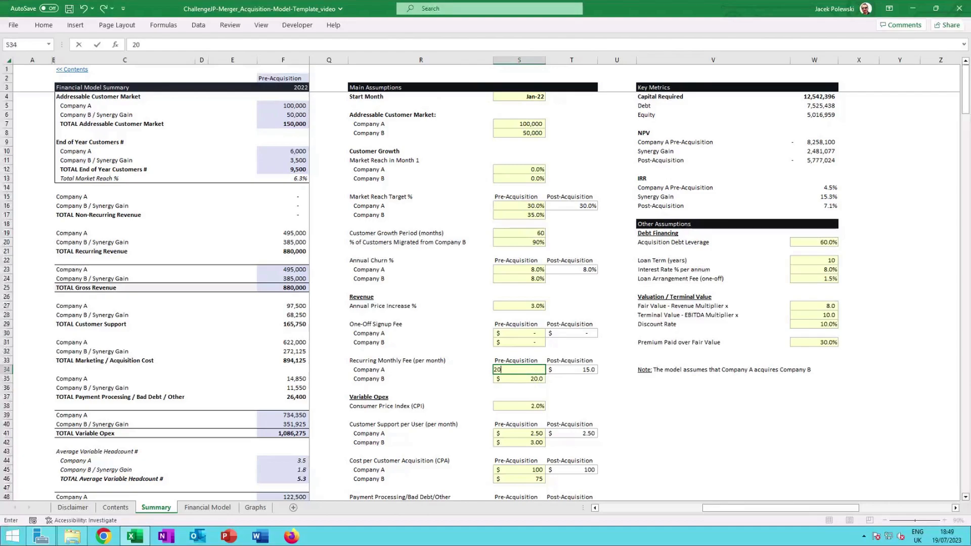
key("ctrl+Return")
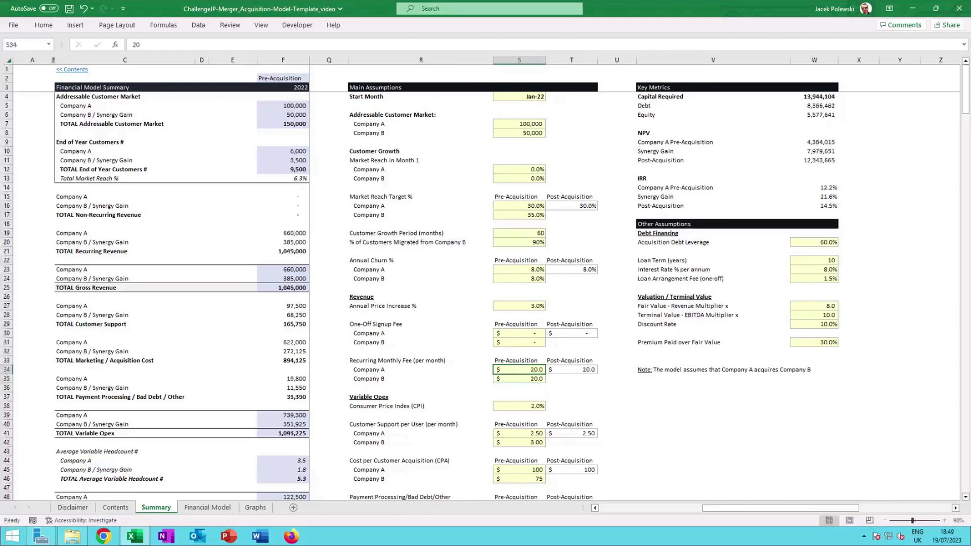
Restore Company A's pre-acquisition market reach target to 45%.
left_click(522, 208)
type("45")
key("ctrl+Return")
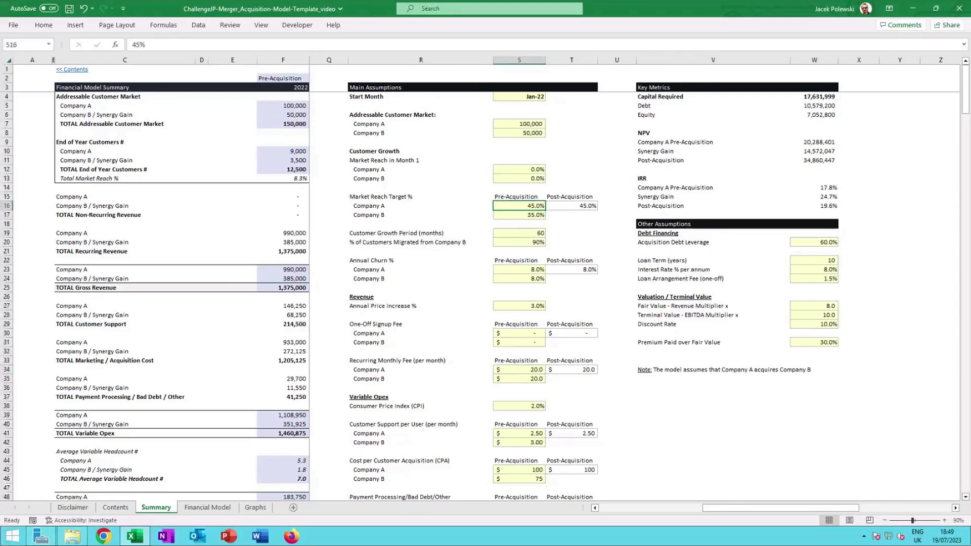
Move across to the Scenario Analysis IRR sensitivity tables.
key("Right")
key("Right")
key("Right")
key("Right")
key("Right")
key("Right")
key("Right")
key("Right")
key("Right")
key("Right")
key("Right")
key("Right")
key("Right")
key("Right")
key("Right")
key("Right")
key("Right")
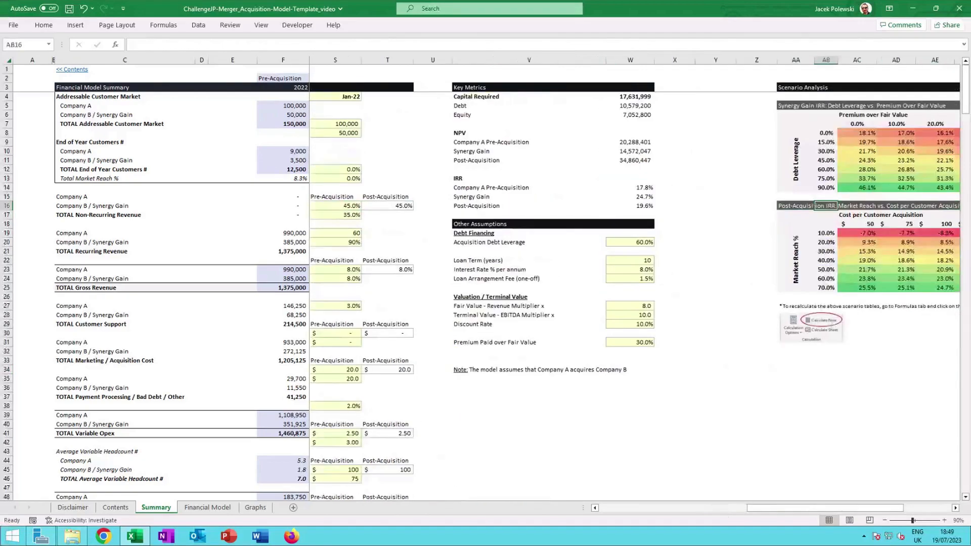
key("Right")
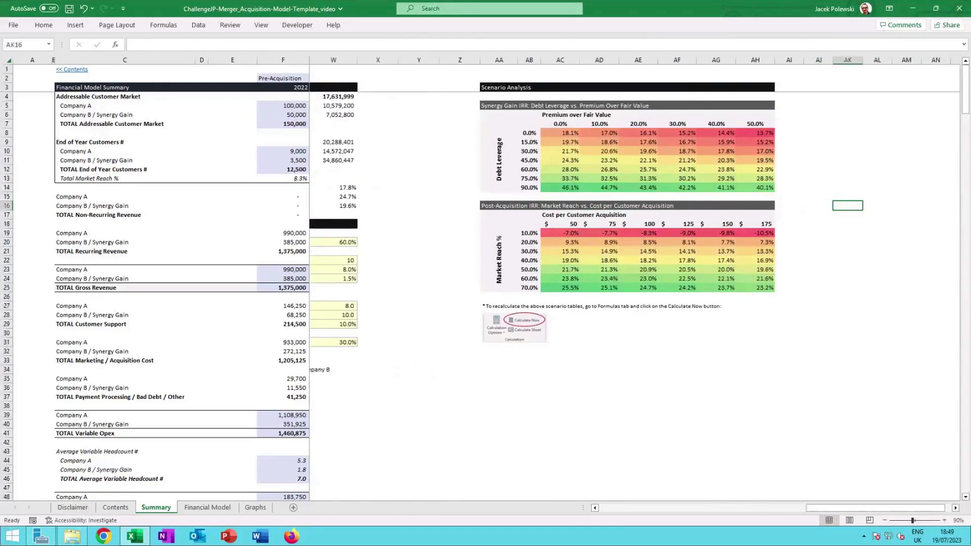
Inspect the Scenario Analysis tables' formulas, including the data-table cells and the cost-per-customer-acquisition header increments.
left_click(500, 105)
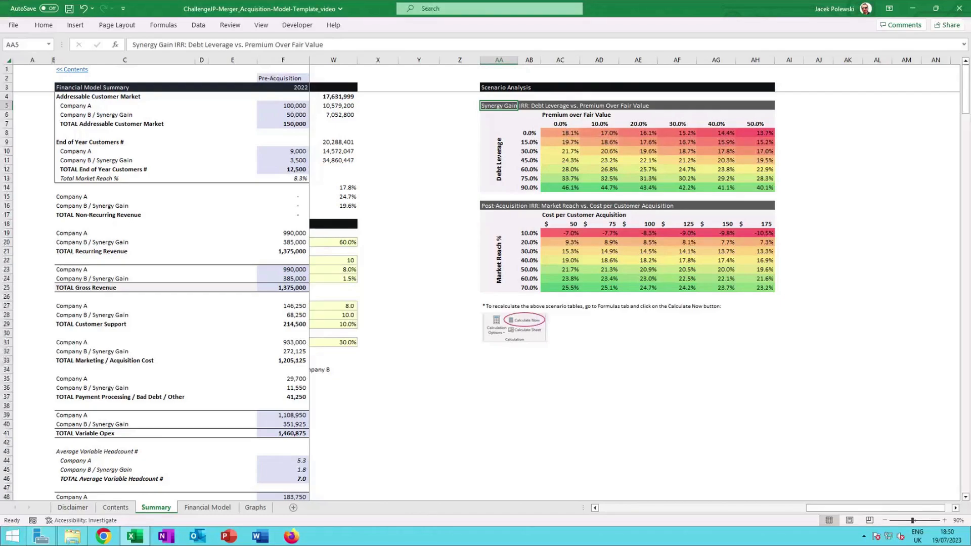
left_click(472, 105)
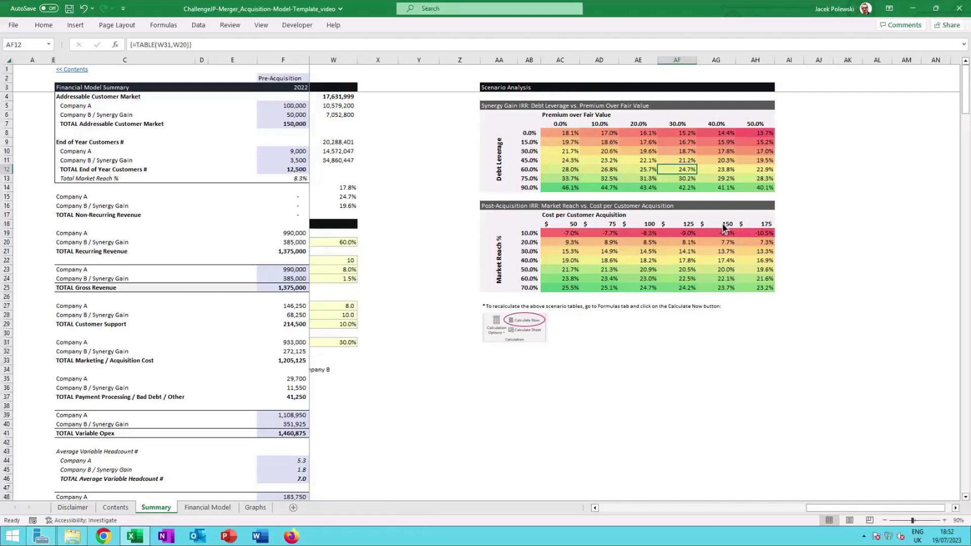
left_click(668, 225)
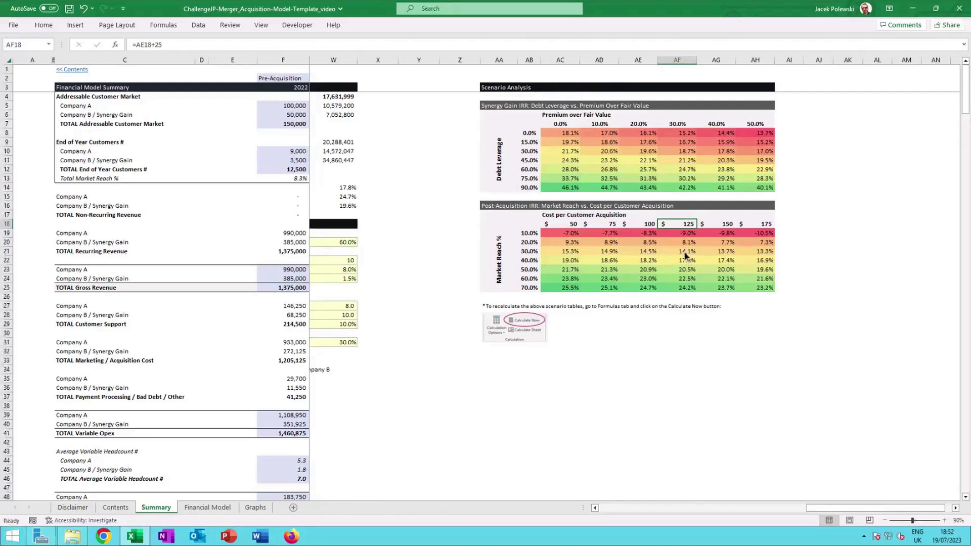
left_click(645, 226)
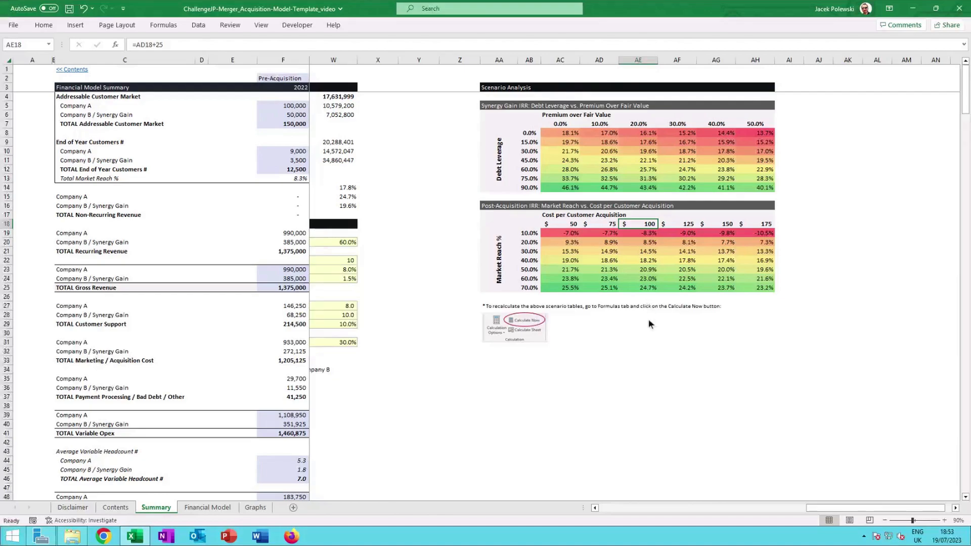
left_click(640, 332)
scroll(626, 400, "left", 1)
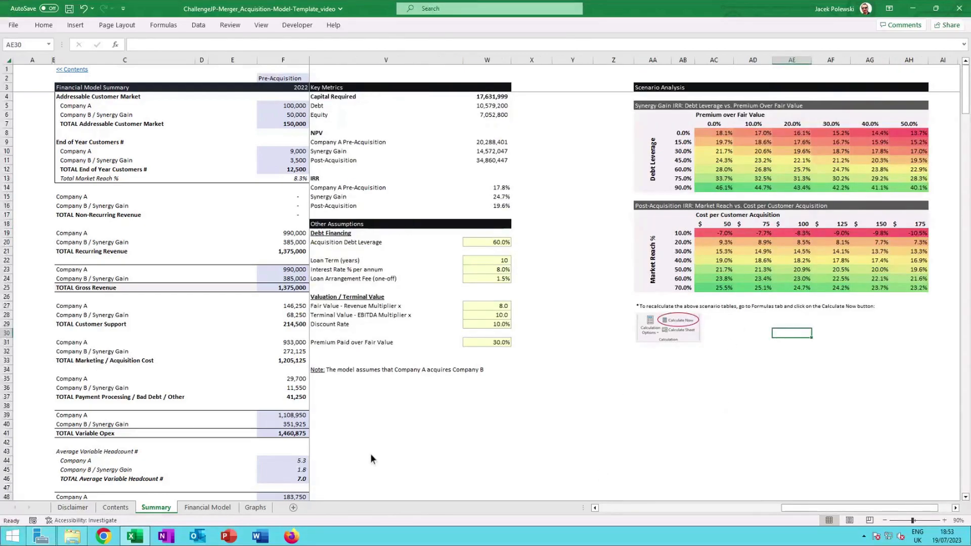
Open the Graphs sheet and examine the pre- versus post-acquisition revenue and EBITDA charts' data points.
left_click(256, 507)
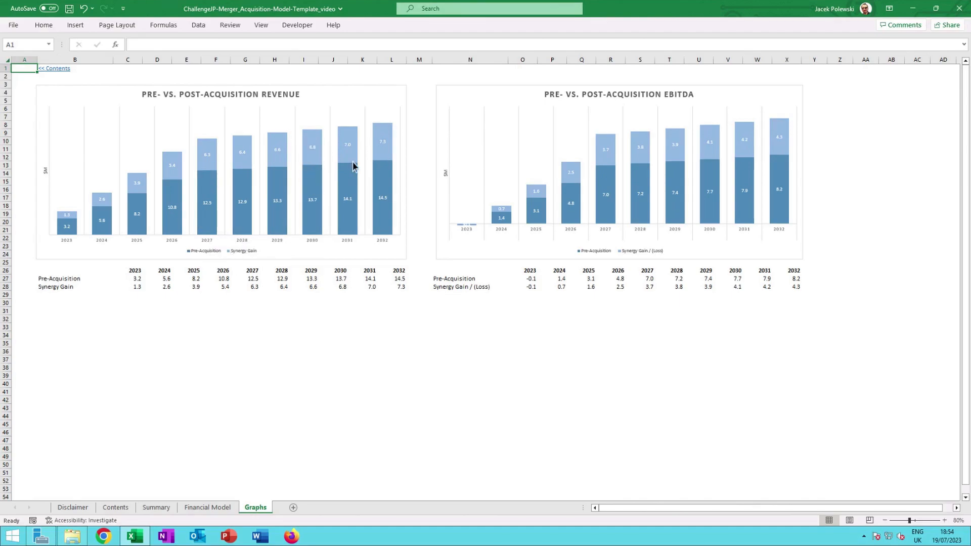
mouse_move(352, 162)
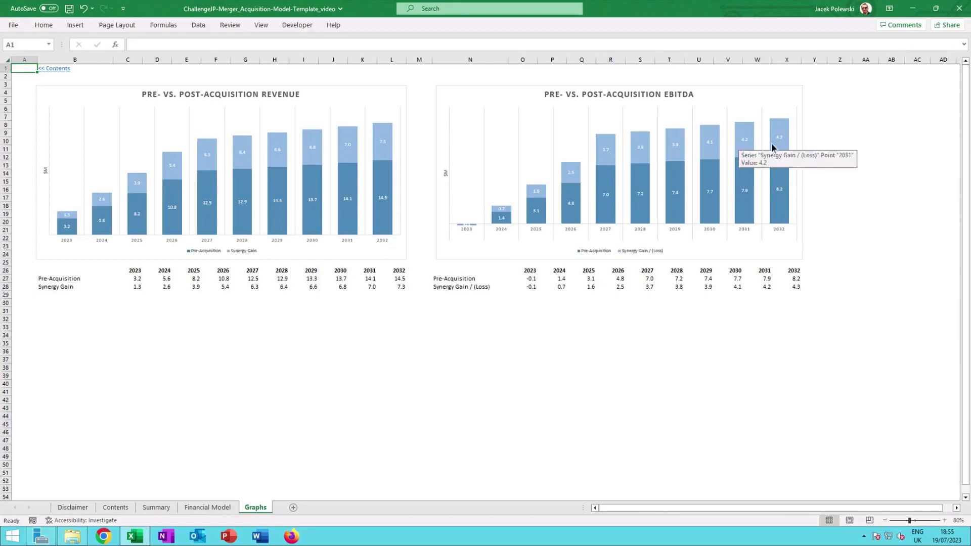
mouse_move(786, 131)
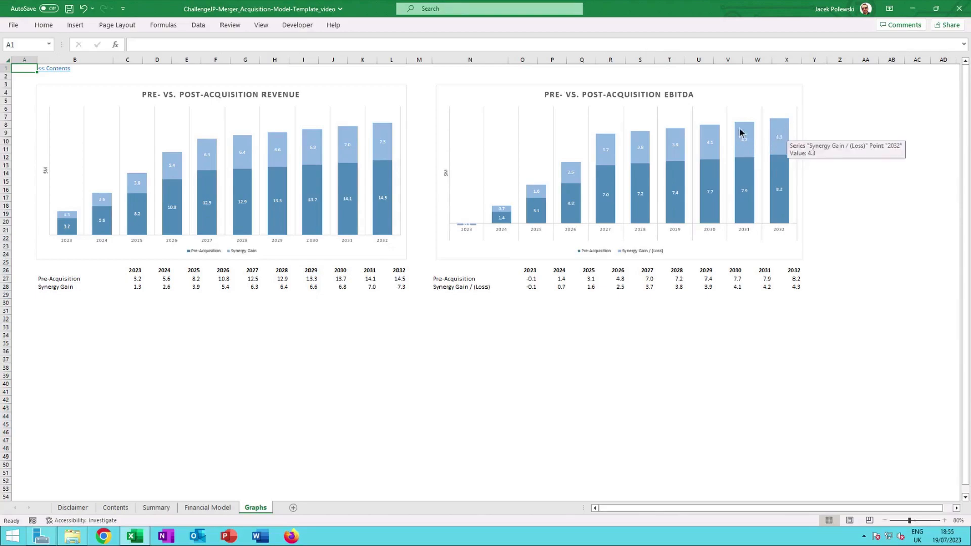